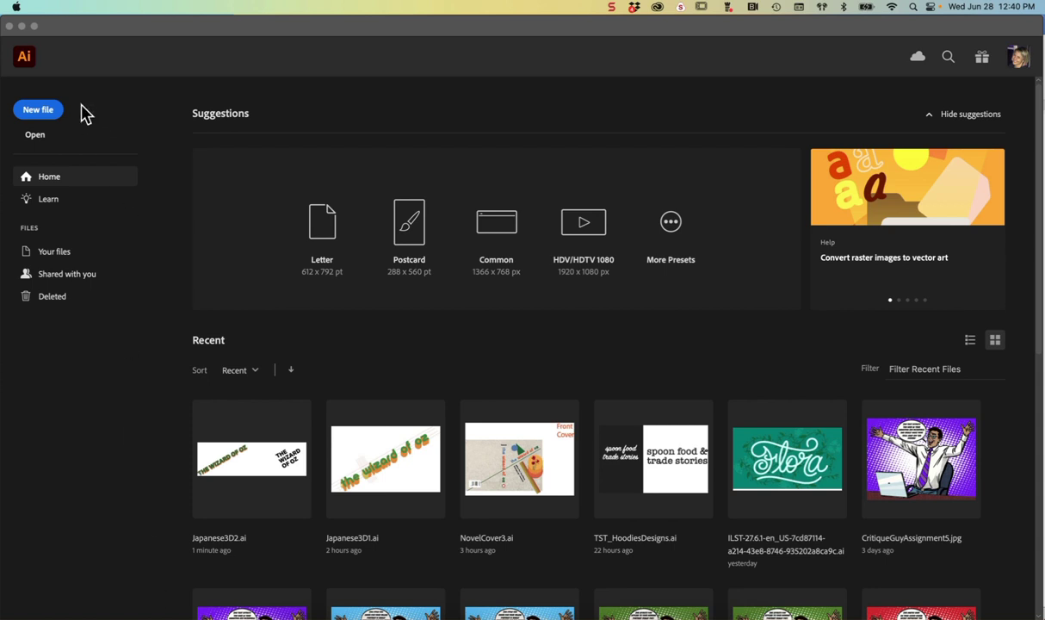
# Start a new document from the Print presets with inches as the unit
pyautogui.click(39, 120)
pyautogui.click(39, 120)
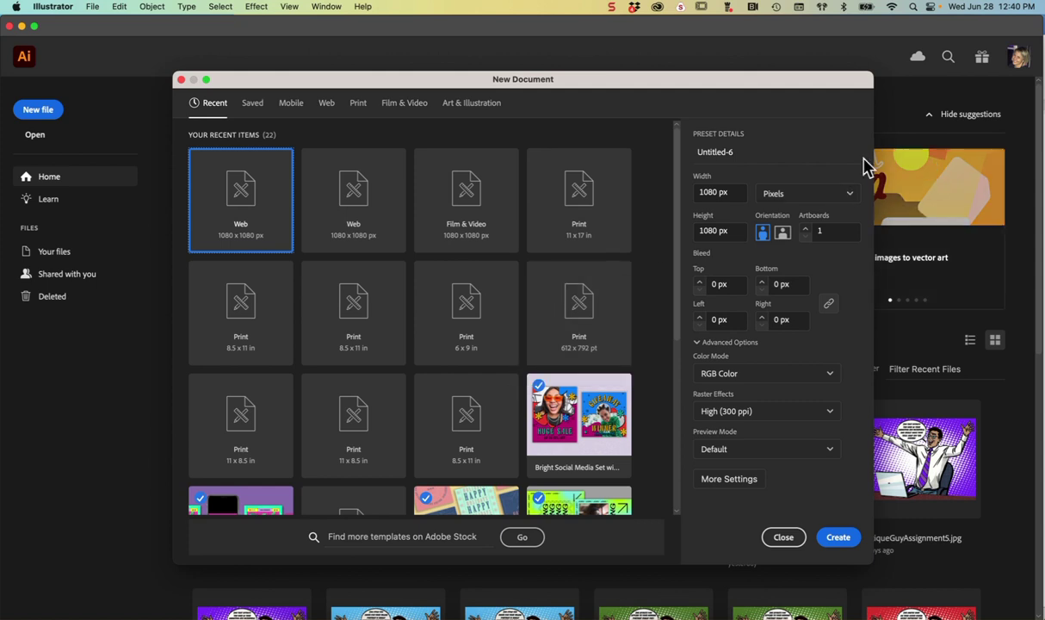
pyautogui.click(772, 197)
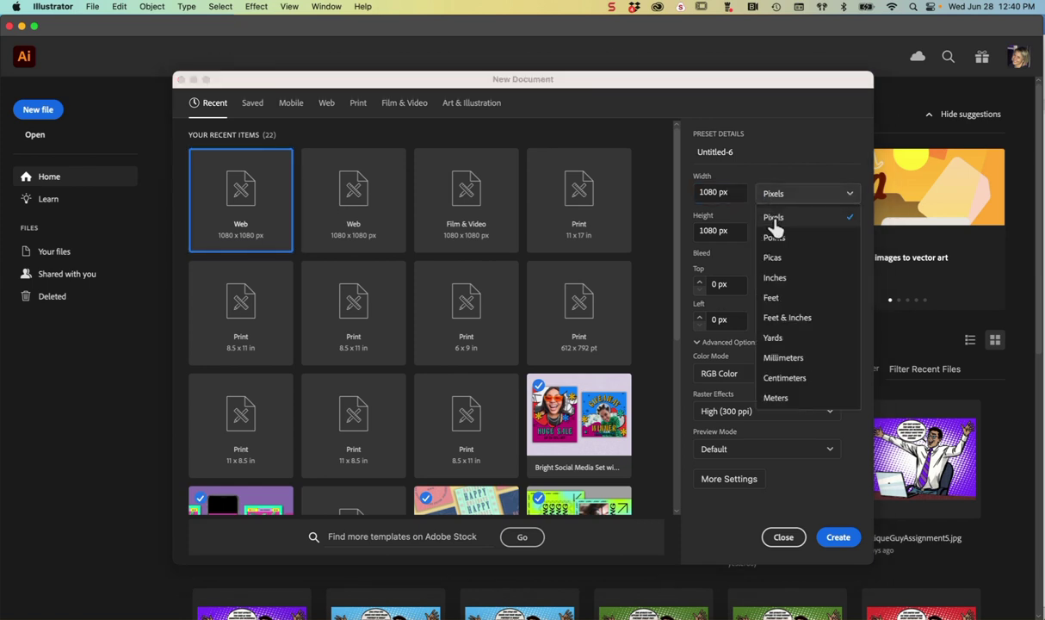
pyautogui.click(774, 277)
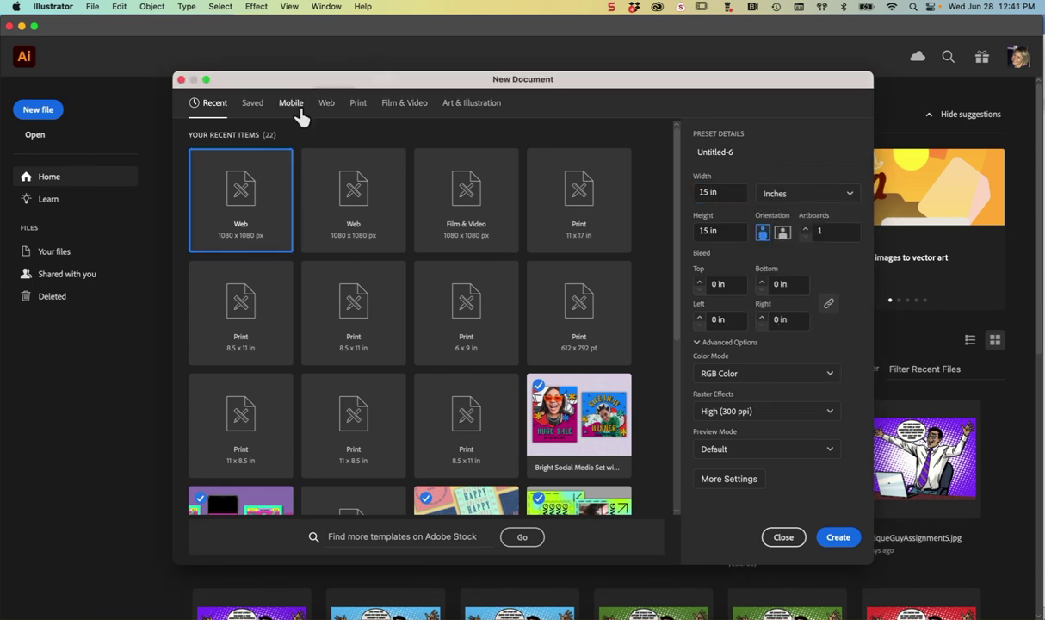
pyautogui.click(353, 105)
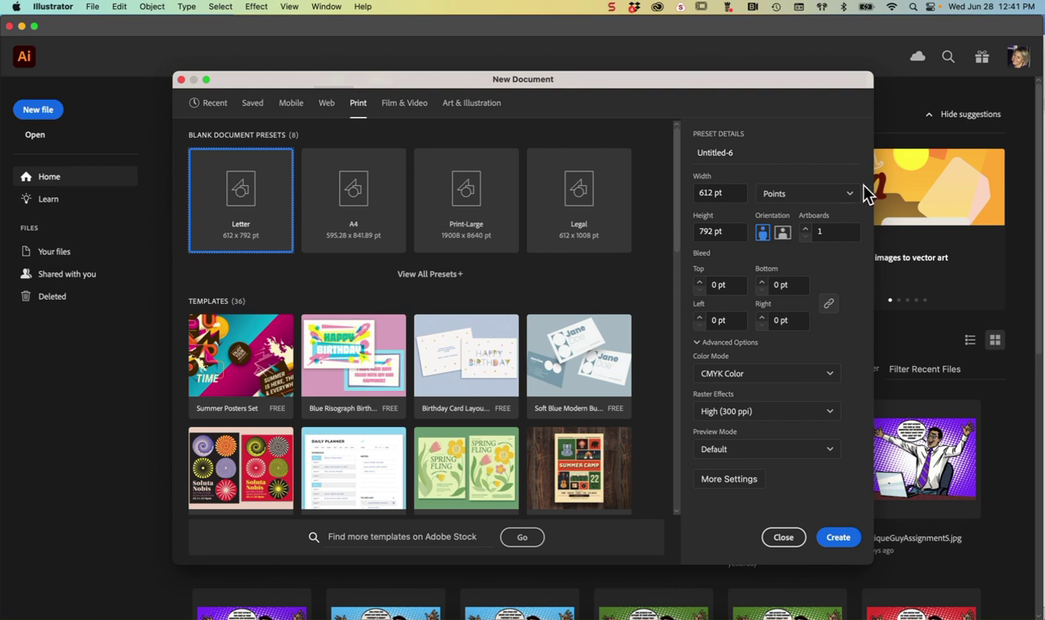
pyautogui.click(809, 195)
pyautogui.click(775, 277)
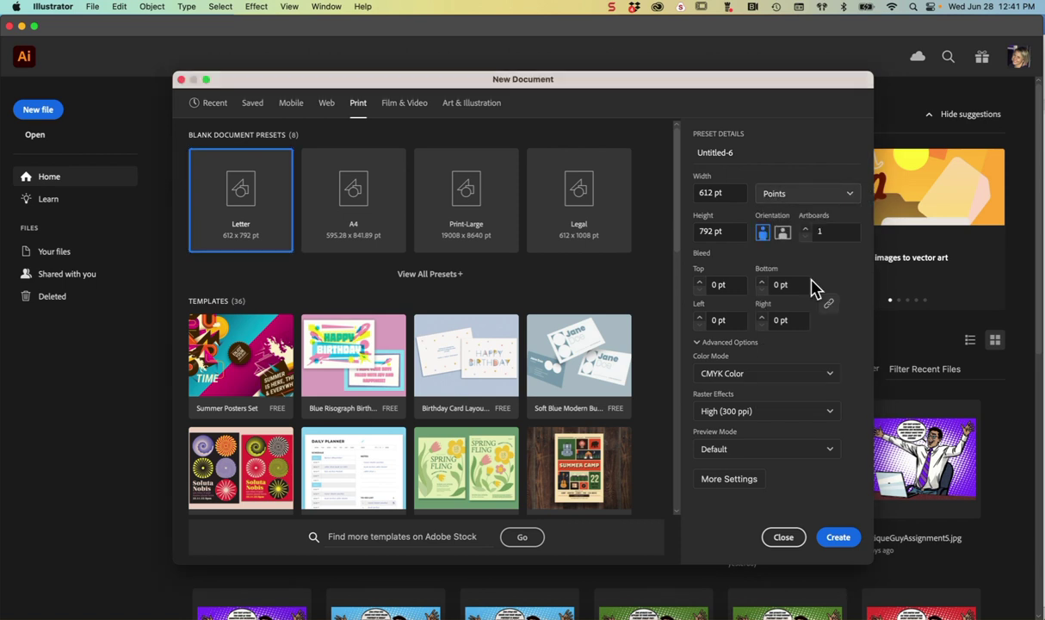
# Set the new document's width to 3 in and height to 4 in, and create it
pyautogui.moveTo(703, 195); pyautogui.dragTo(655, 199)
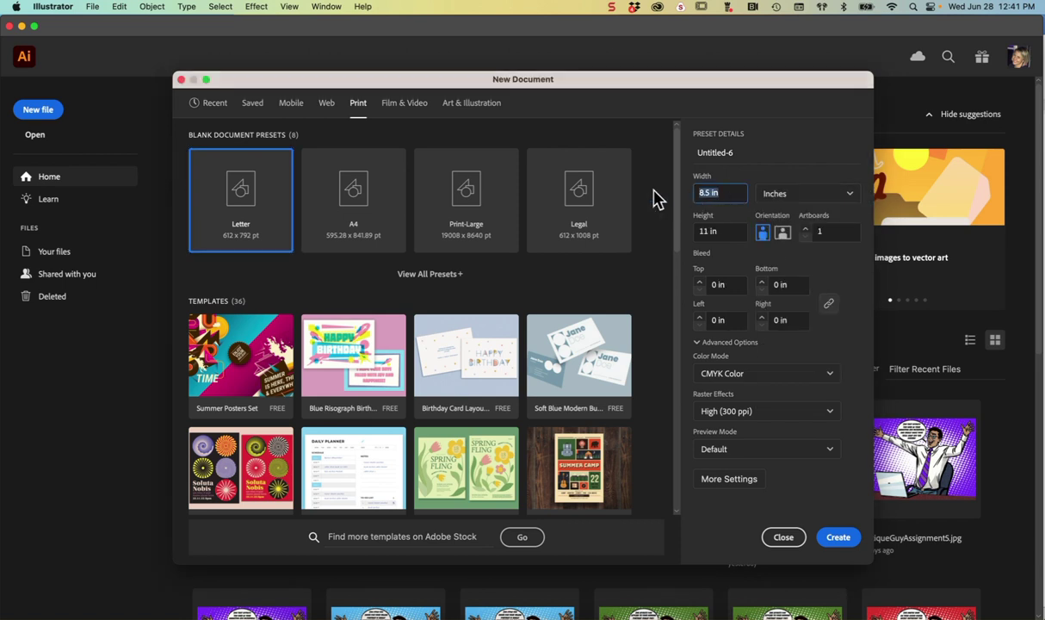
pyautogui.write('3')
pyautogui.moveTo(732, 232); pyautogui.dragTo(671, 241)
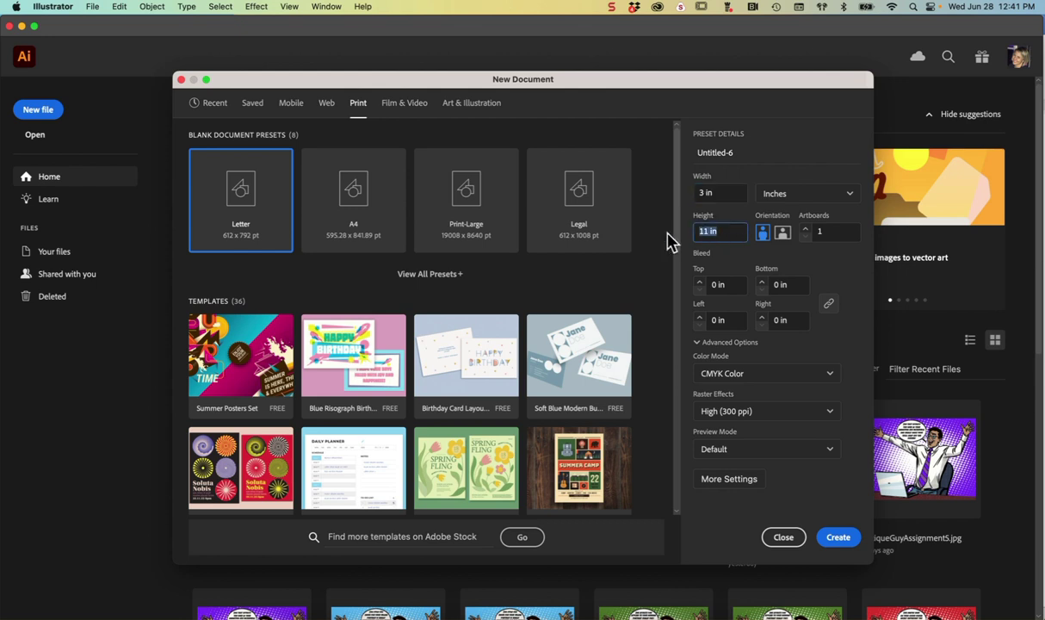
pyautogui.write('4')
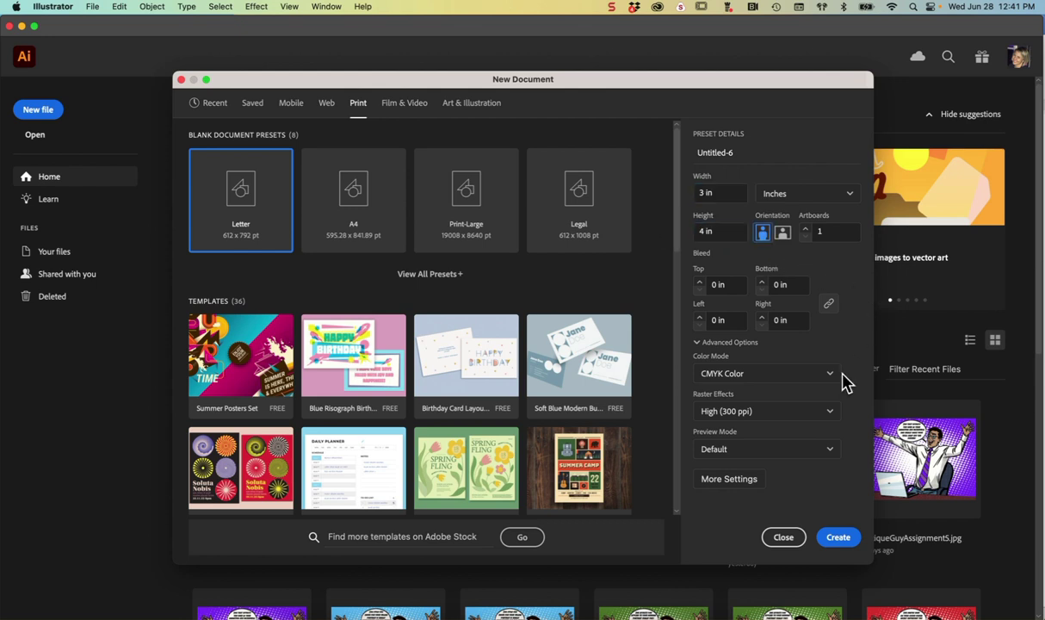
pyautogui.click(835, 537)
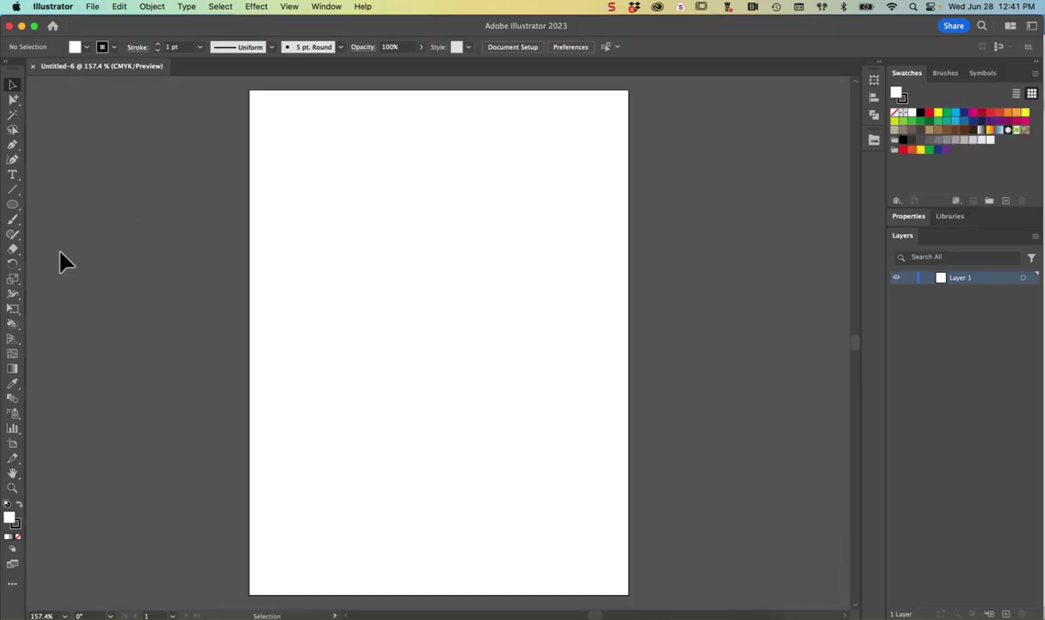
# Set the Rectangular Grid tool's default size to 3 in wide and 4 in high
pyautogui.click(13, 190)
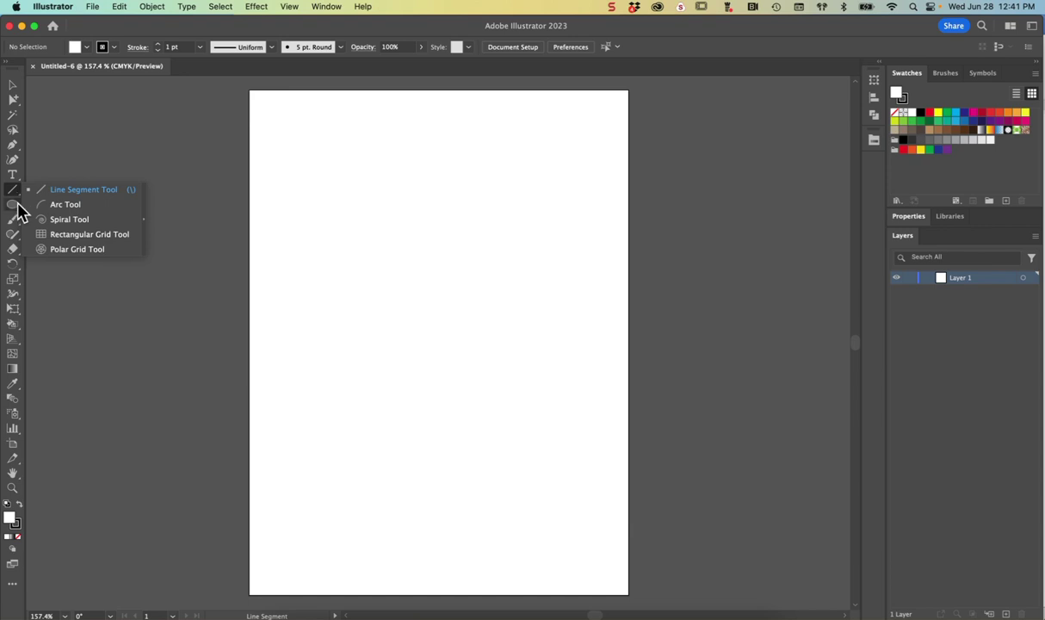
pyautogui.click(62, 238)
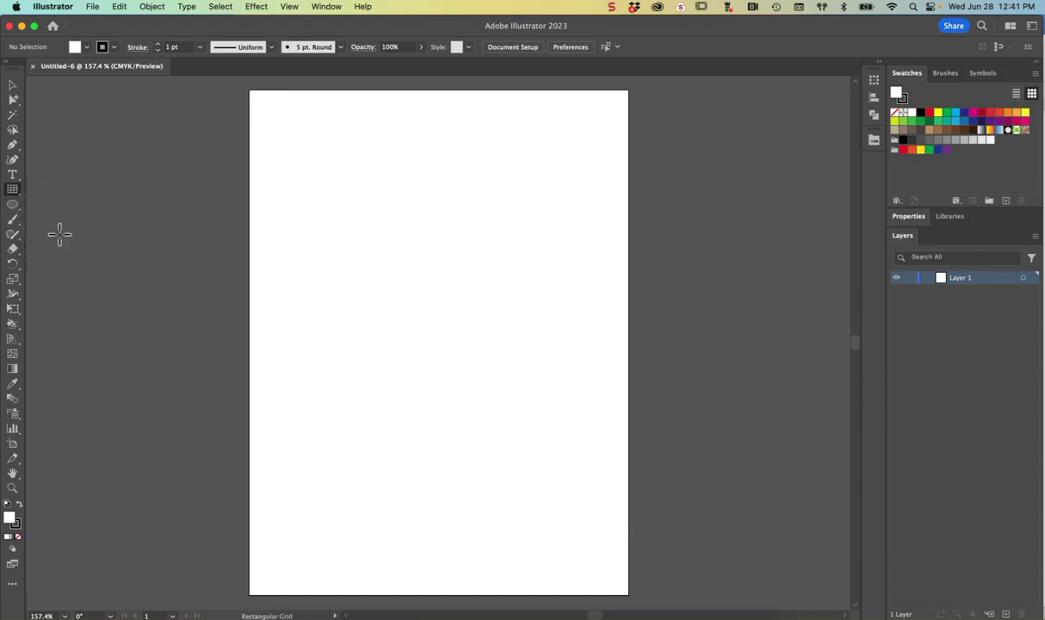
pyautogui.doubleClick(13, 193)
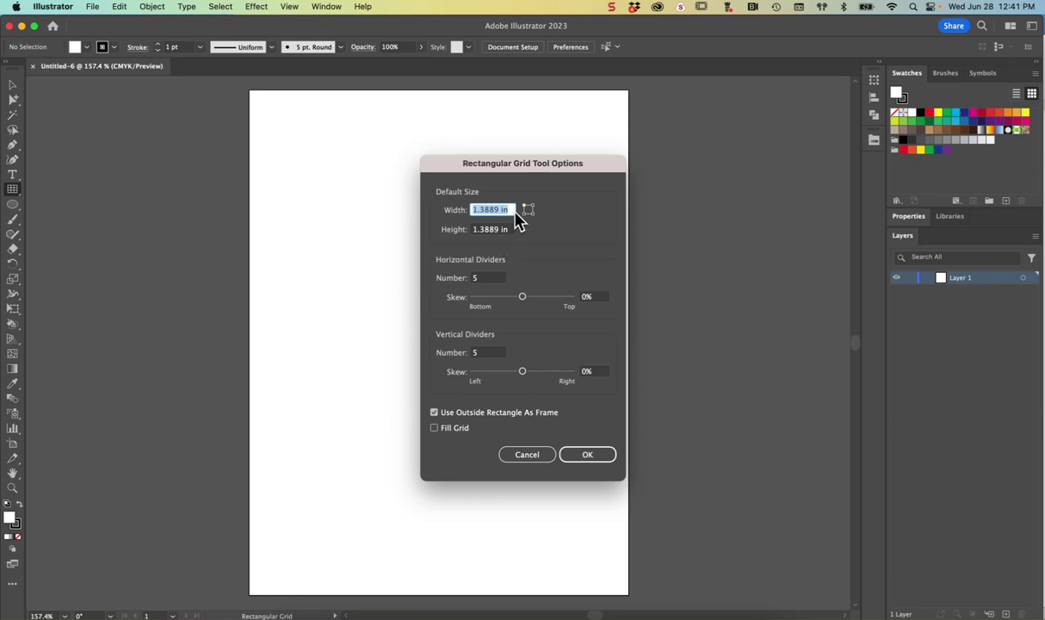
pyautogui.write('3')
pyautogui.press('Tab')
pyautogui.write('4')
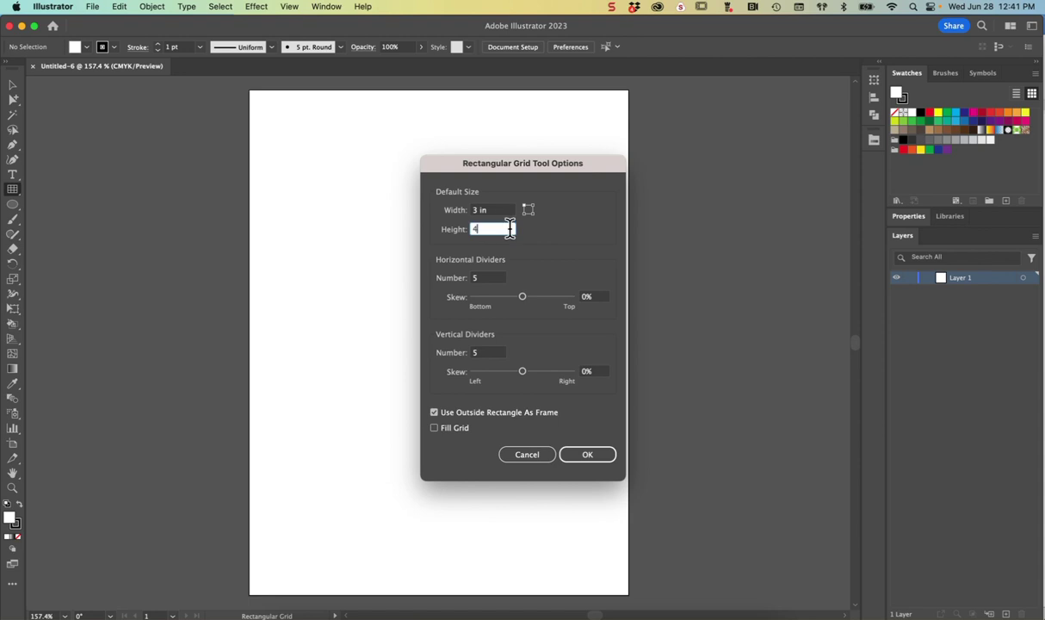
# Give the grid 3 horizontal and 2 vertical dividers and place it from the artboard's top-left corner
pyautogui.click(495, 279)
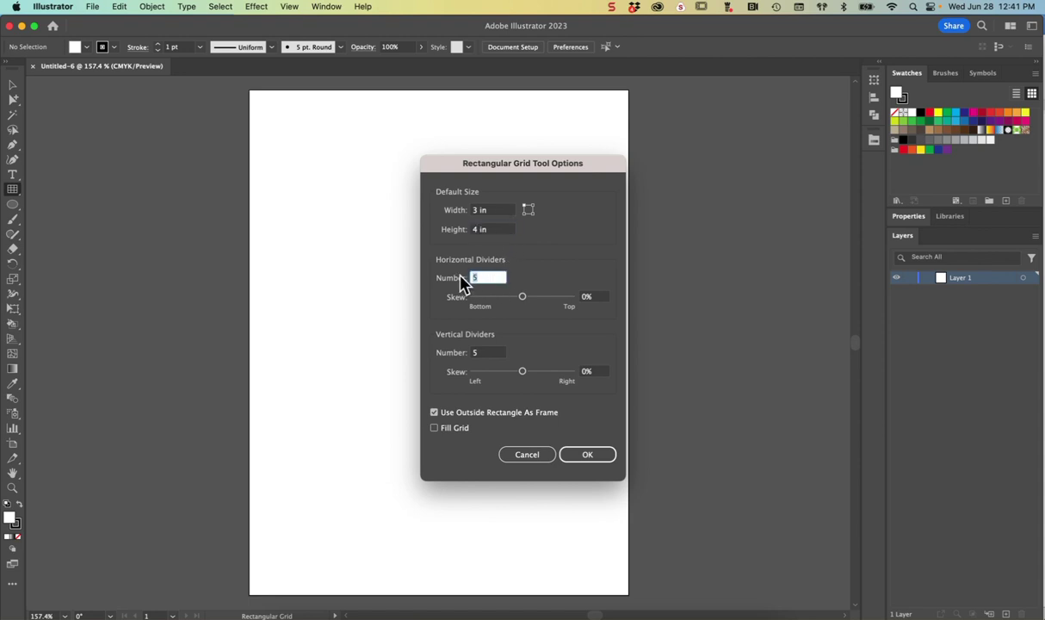
pyautogui.write('2')
pyautogui.click(494, 354)
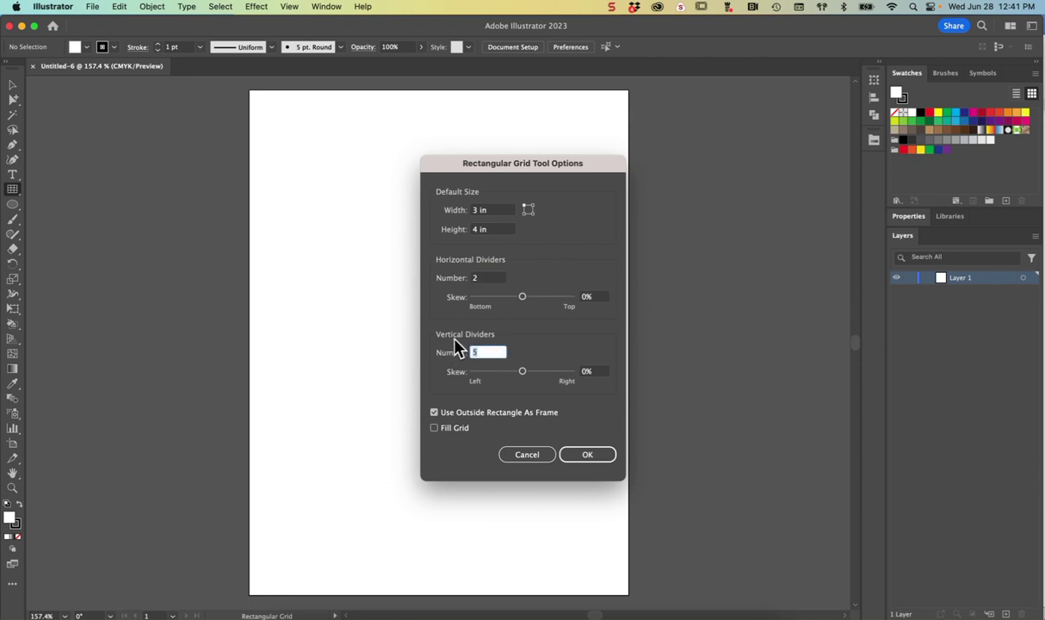
pyautogui.click(488, 279)
pyautogui.write('3')
pyautogui.click(495, 354)
pyautogui.write('2')
pyautogui.click(588, 459)
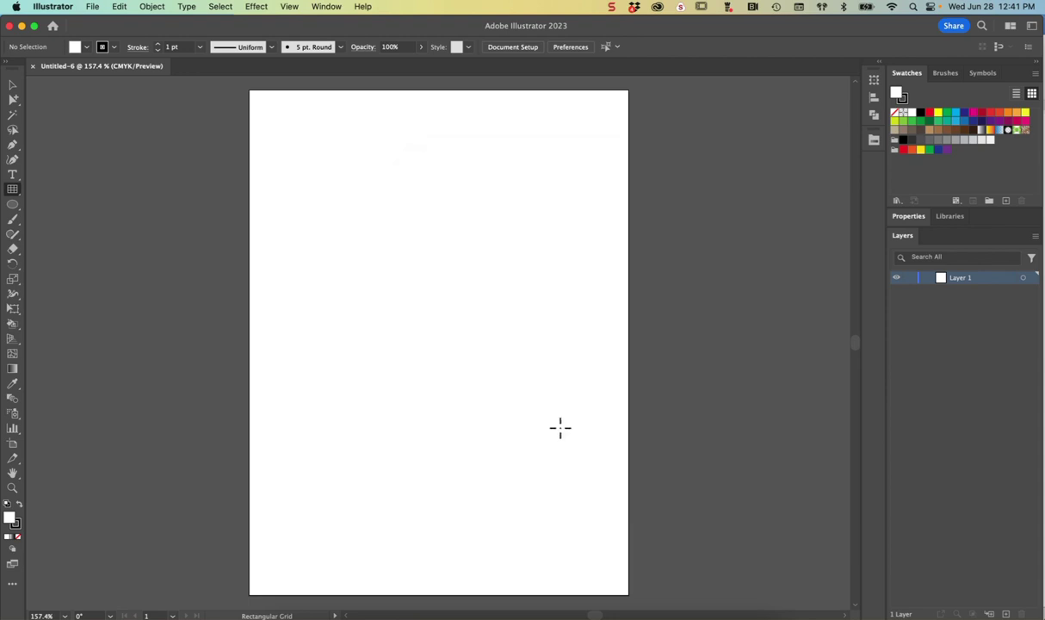
pyautogui.click(250, 89)
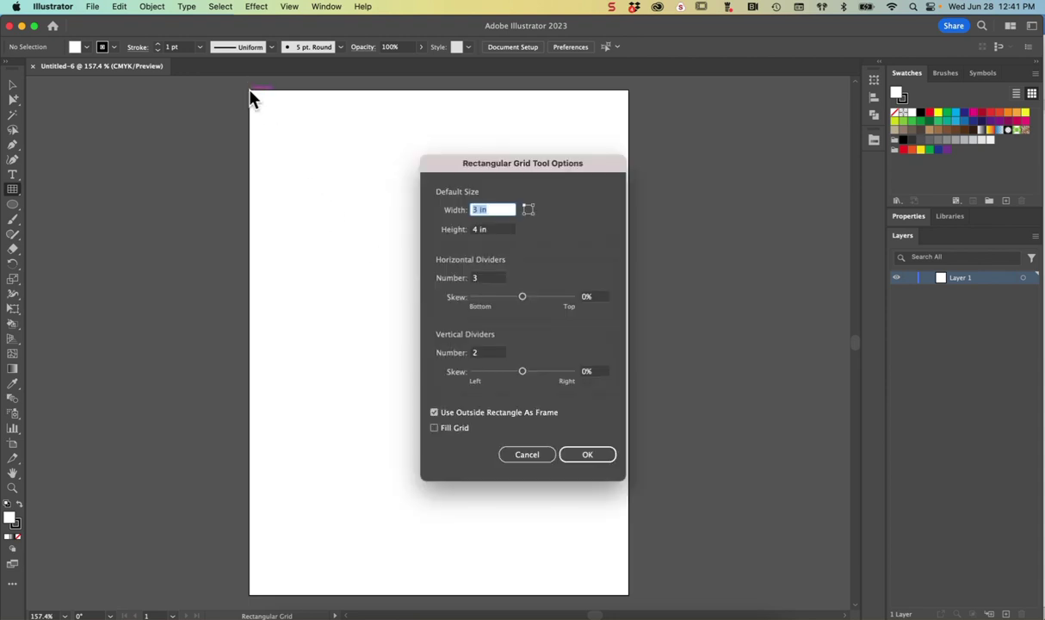
pyautogui.click(598, 456)
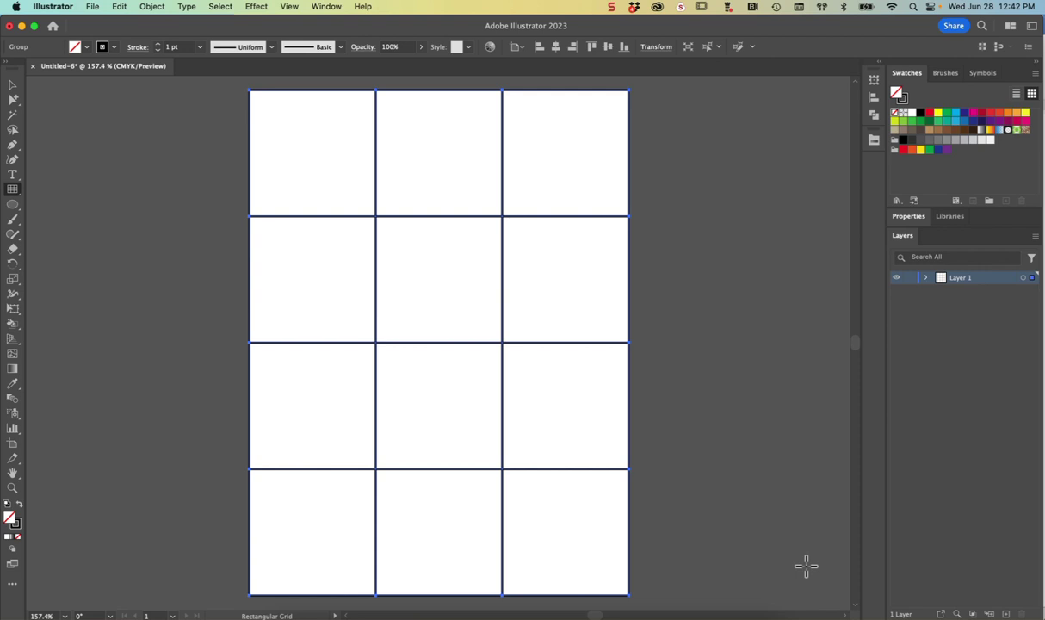
# Convert the selected rectangular grid into guides
pyautogui.click(12, 85)
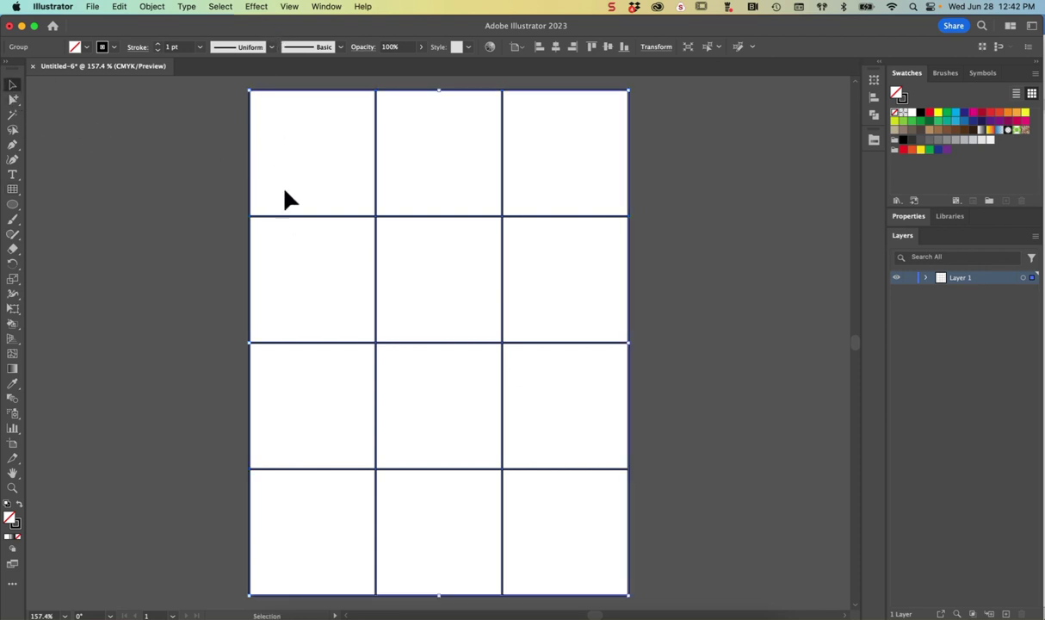
pyautogui.click(320, 7)
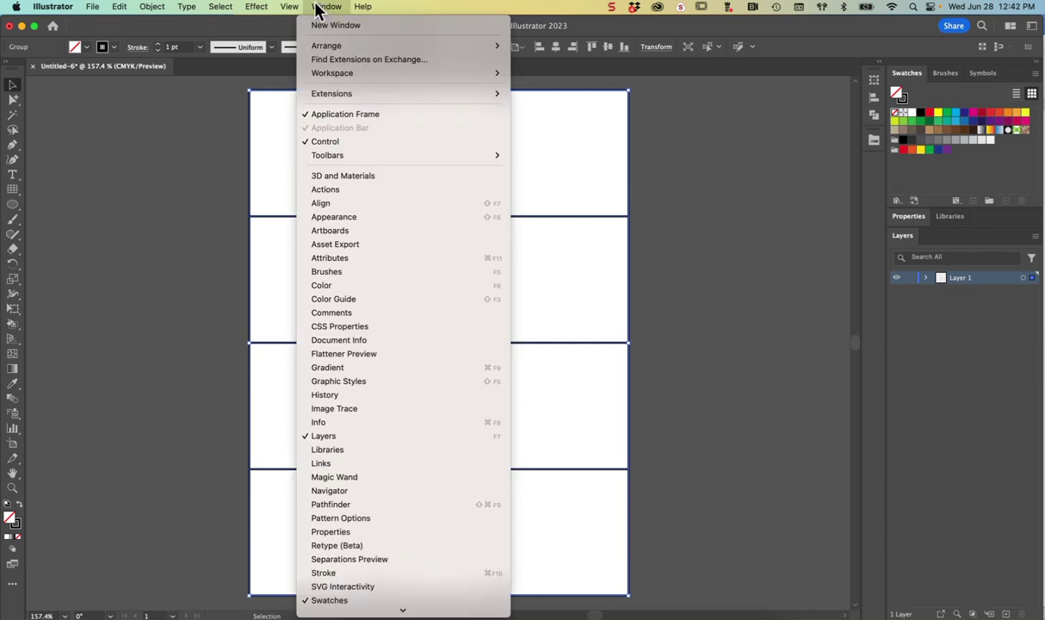
pyautogui.moveTo(290, 7)
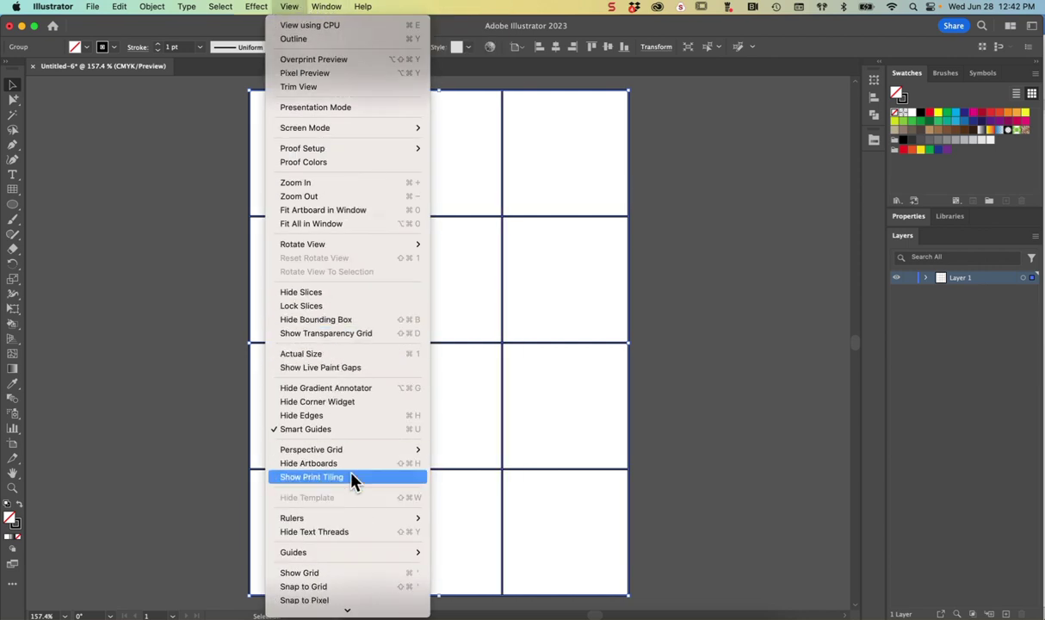
pyautogui.moveTo(360, 558)
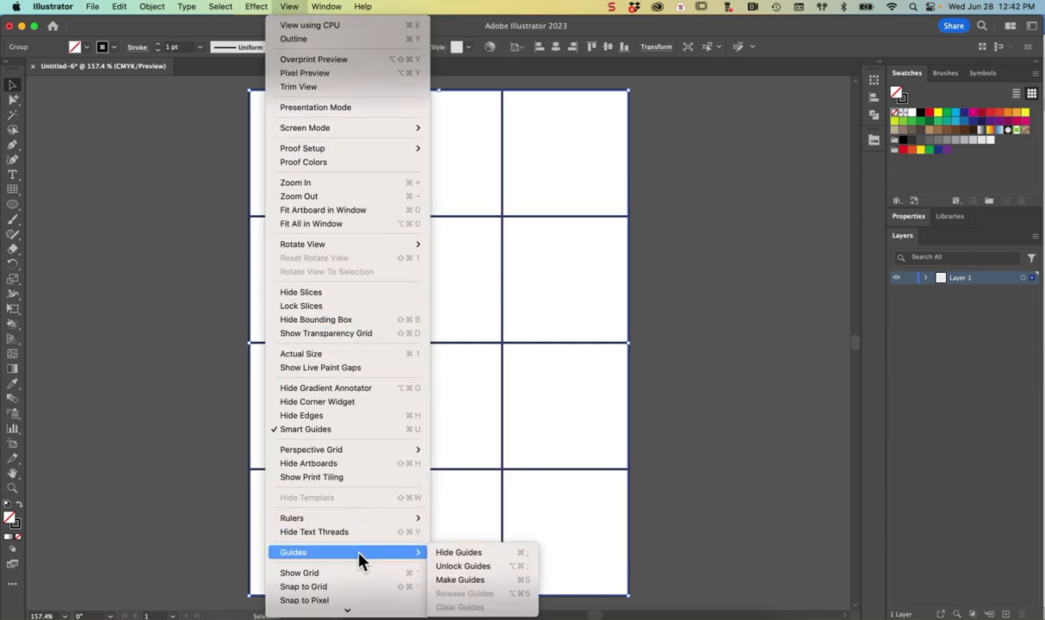
pyautogui.click(461, 582)
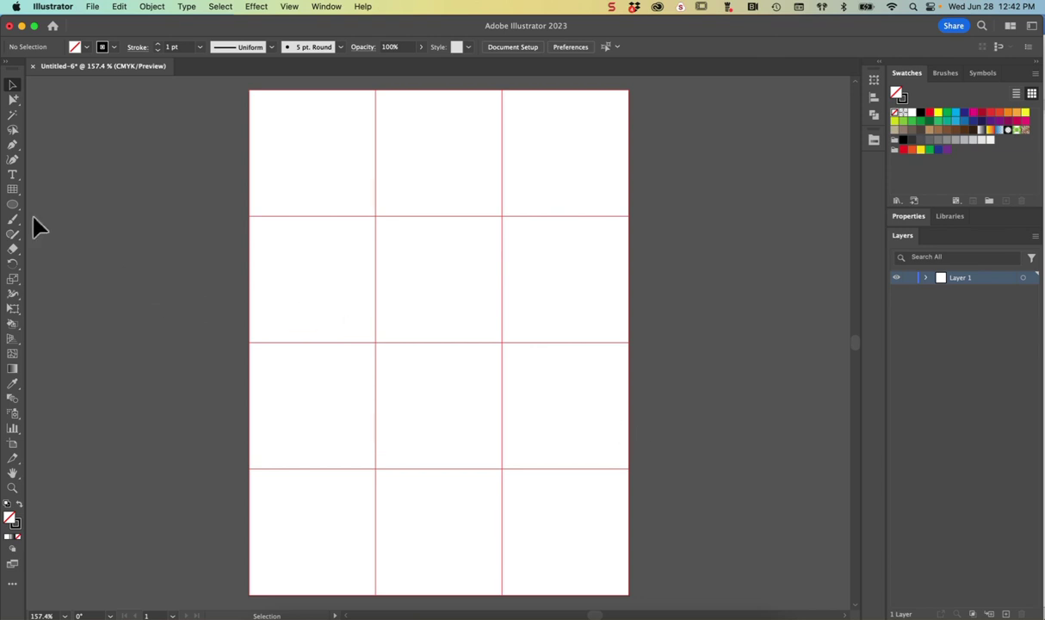
# Set up the Rectangle tool with a medium gray fill and no stroke
pyautogui.moveTo(18, 206); pyautogui.dragTo(29, 210)
pyautogui.click(912, 216)
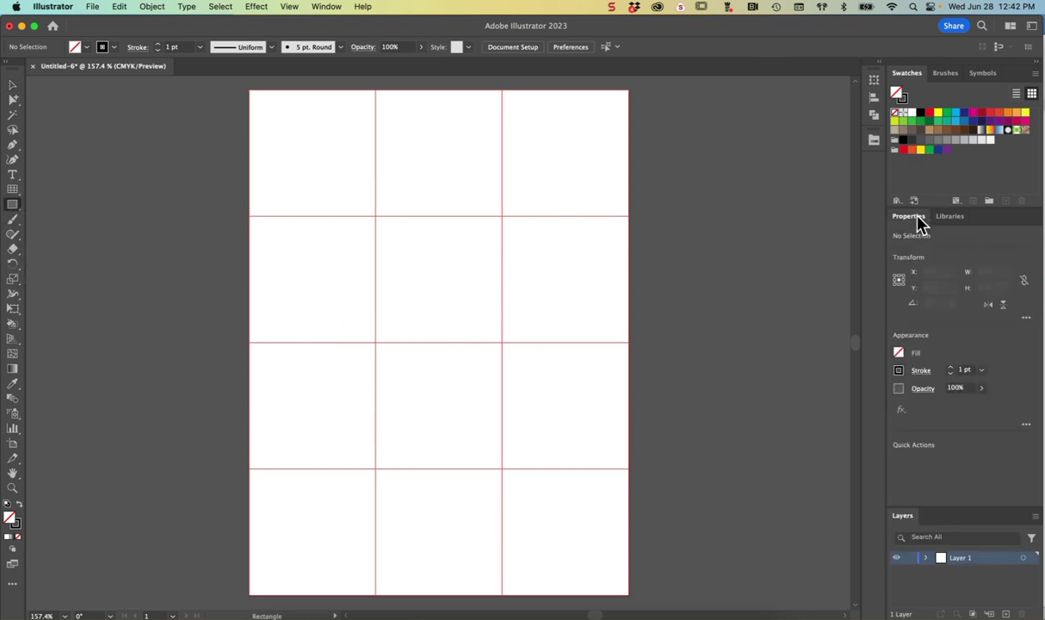
pyautogui.click(898, 354)
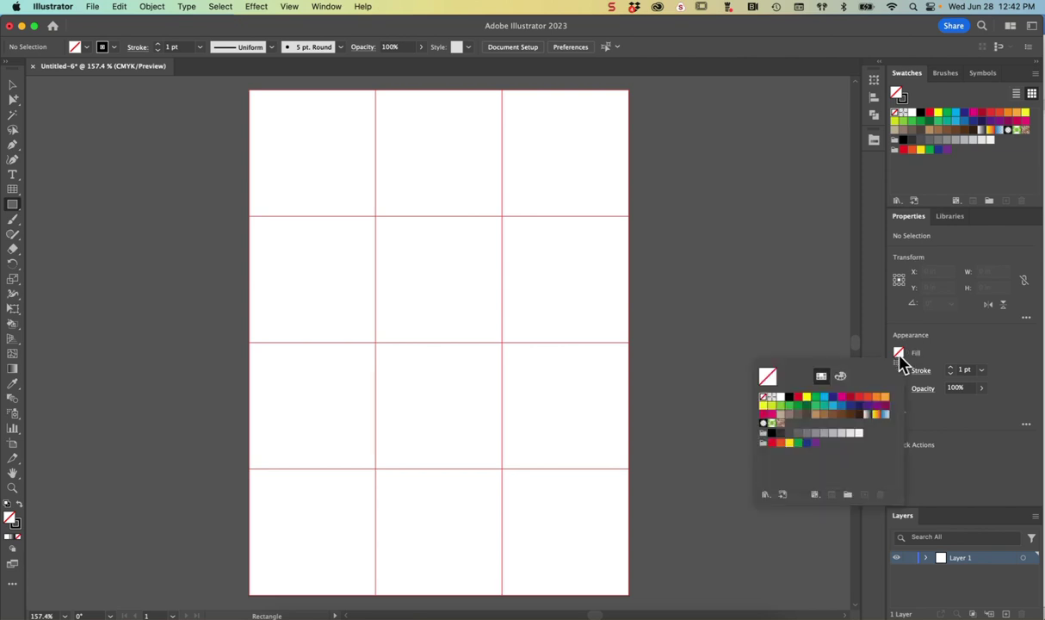
pyautogui.click(823, 435)
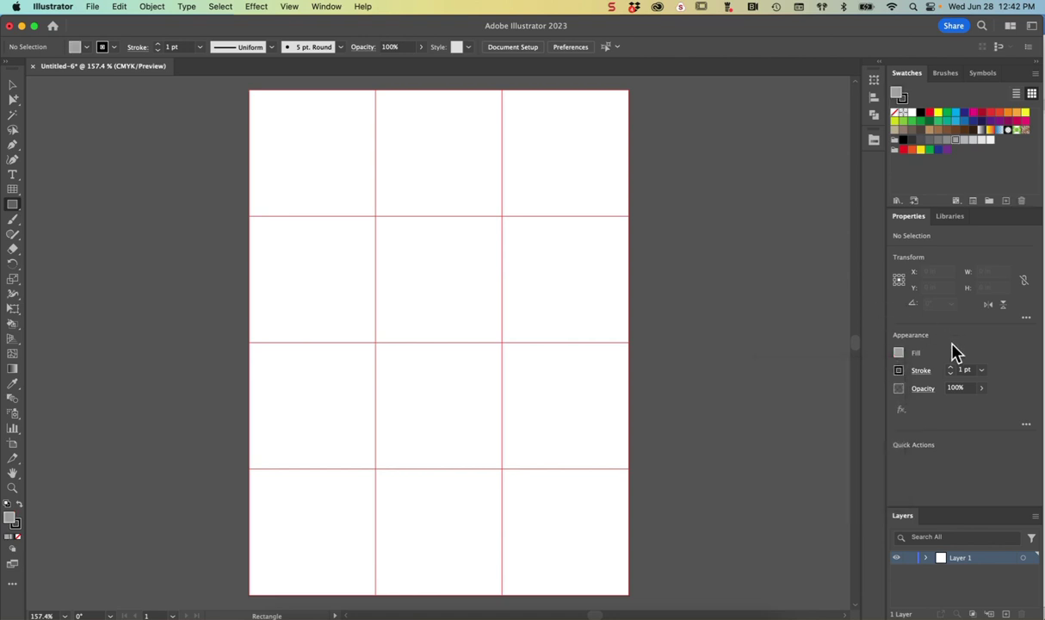
pyautogui.click(898, 372)
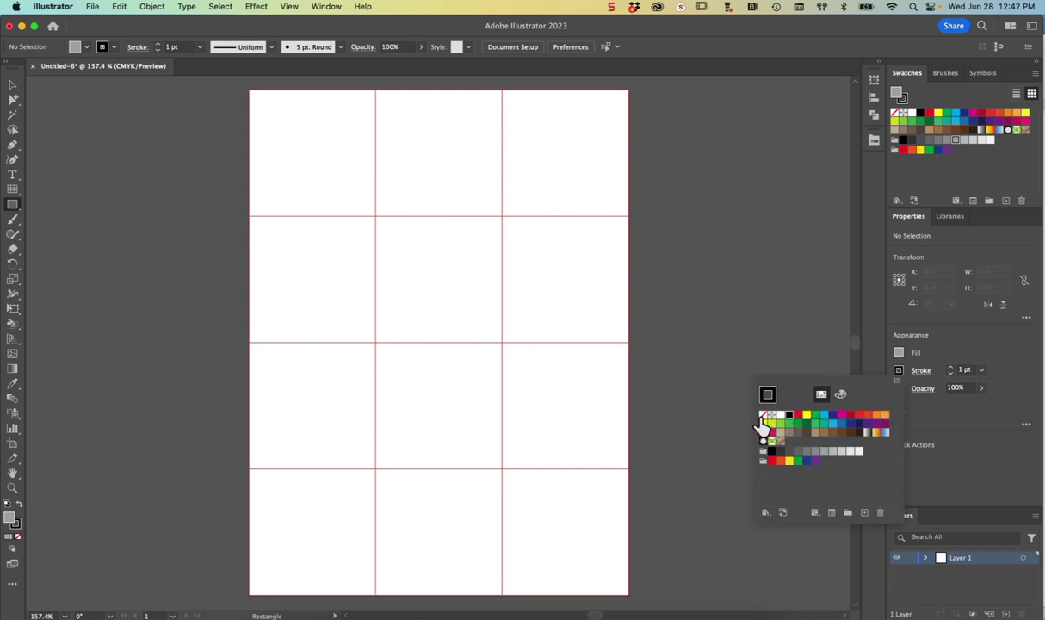
pyautogui.click(763, 416)
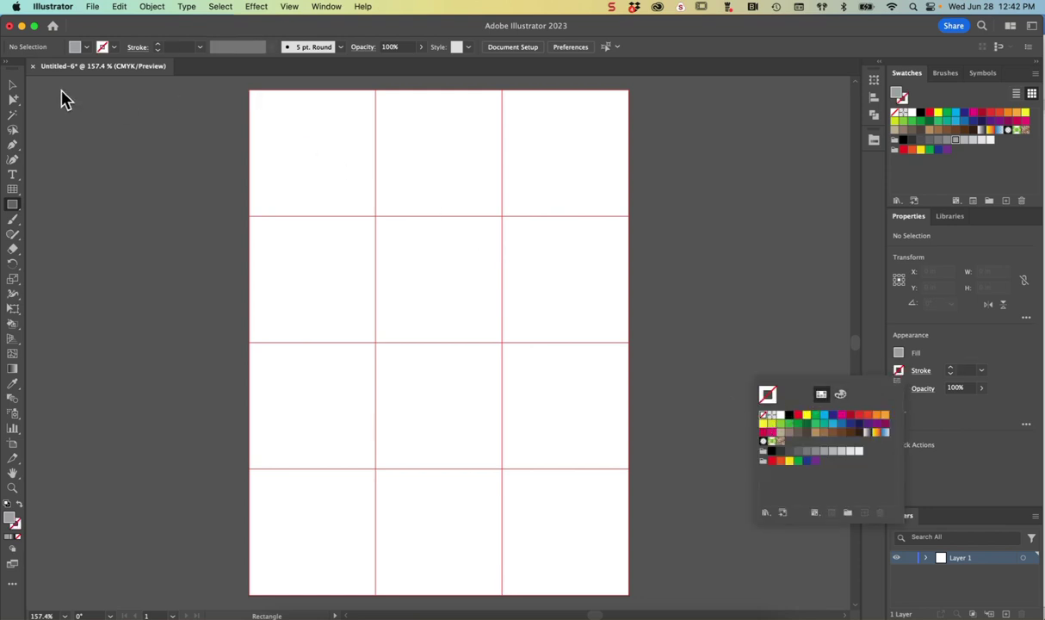
# Draw 1 in gray squares in the outer cells of the first and third rows and in the bottom-left cell
pyautogui.click(248, 95)
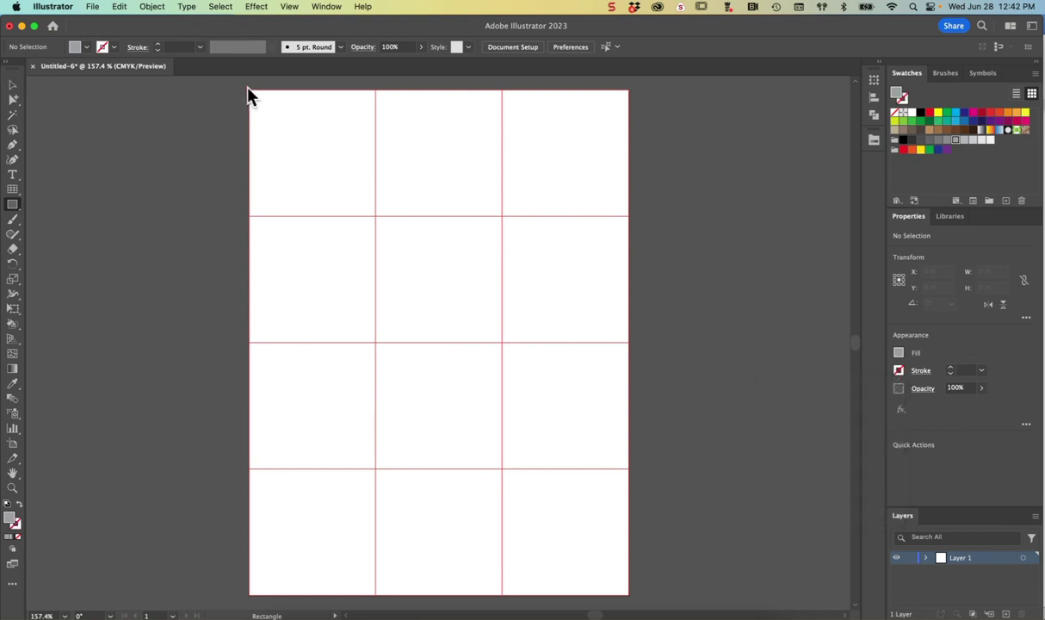
pyautogui.moveTo(249, 91); pyautogui.dragTo(375, 217)
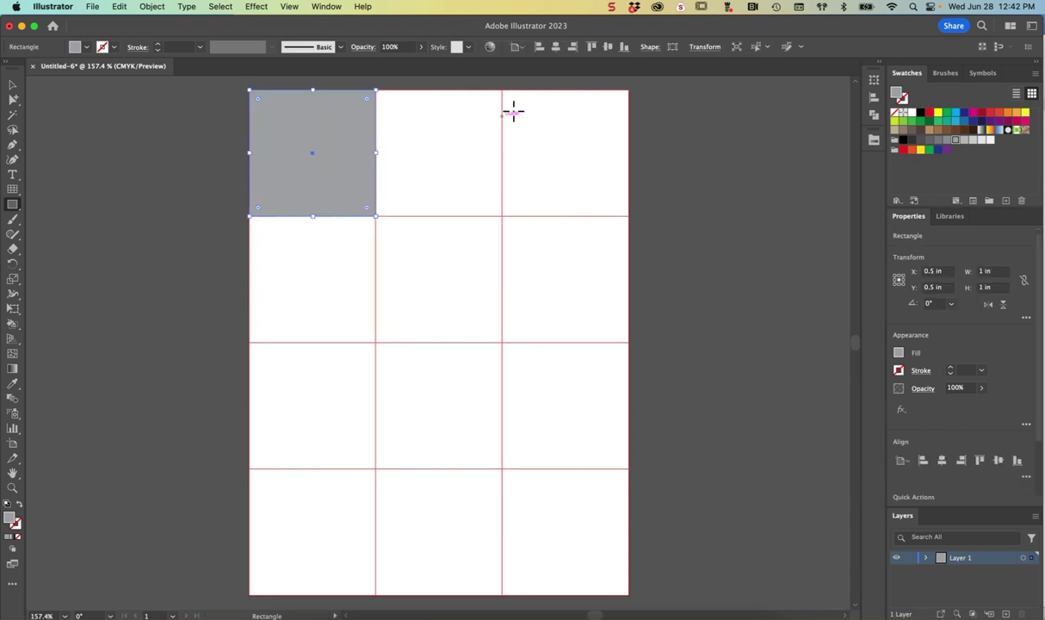
pyautogui.moveTo(502, 89); pyautogui.dragTo(629, 215)
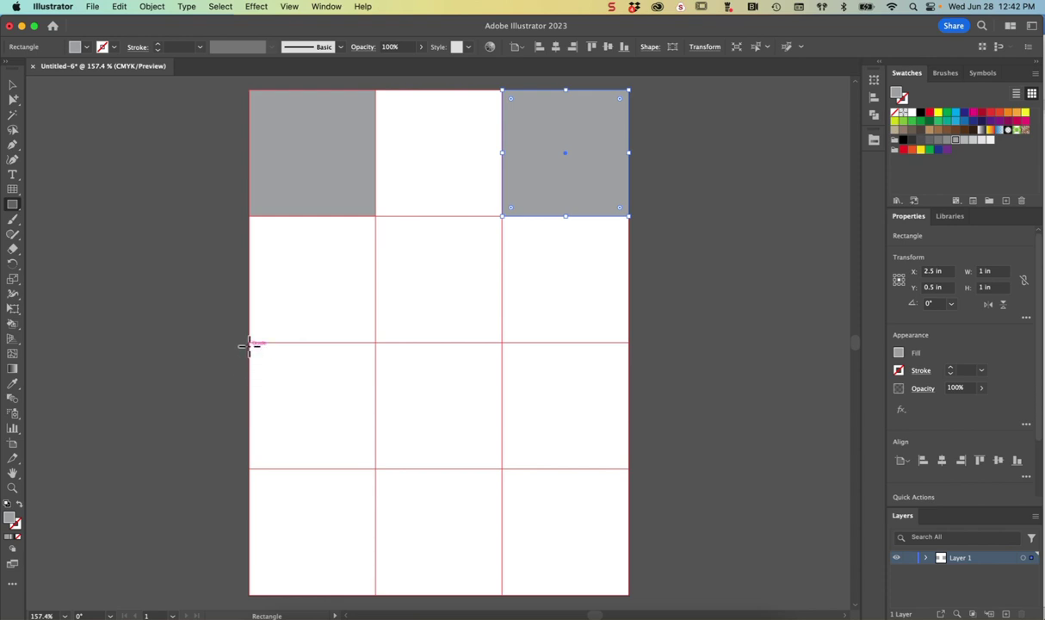
pyautogui.moveTo(250, 342); pyautogui.dragTo(375, 468)
pyautogui.moveTo(375, 593); pyautogui.dragTo(249, 470)
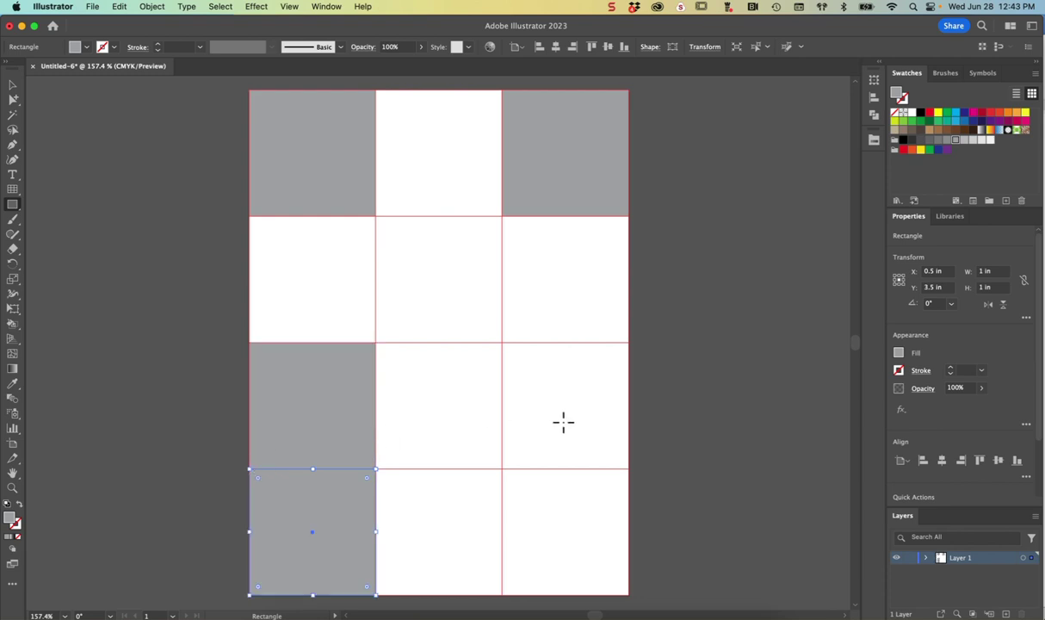
pyautogui.moveTo(635, 343); pyautogui.dragTo(504, 467)
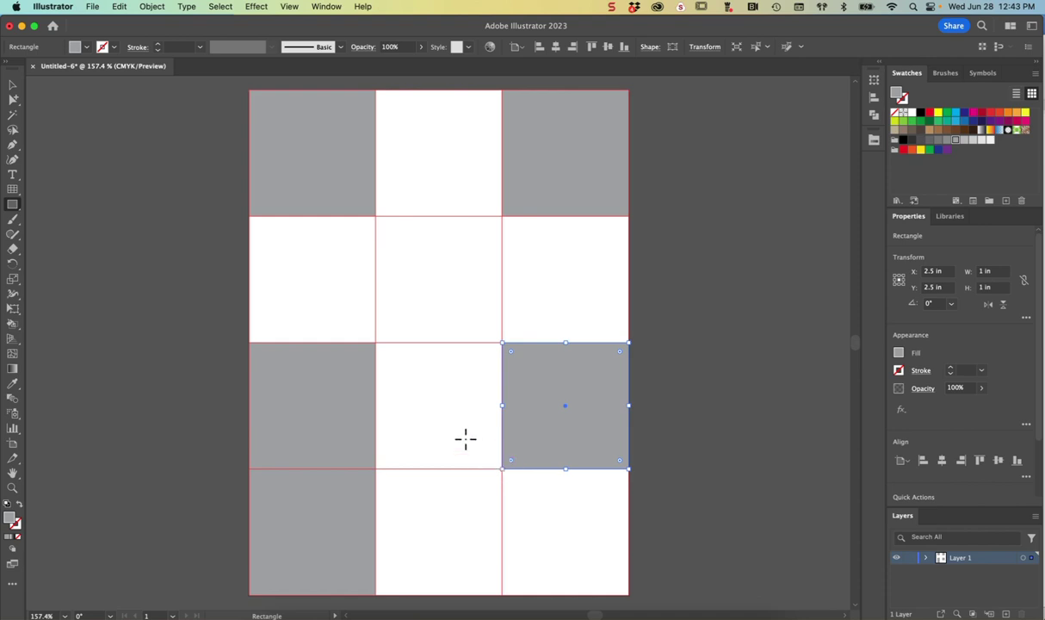
# Turn the gray squares in the third and fourth rows into triangles by deleting the third row's upper inner and the fourth row's lower-right anchor points
pyautogui.click(18, 99)
pyautogui.click(18, 100)
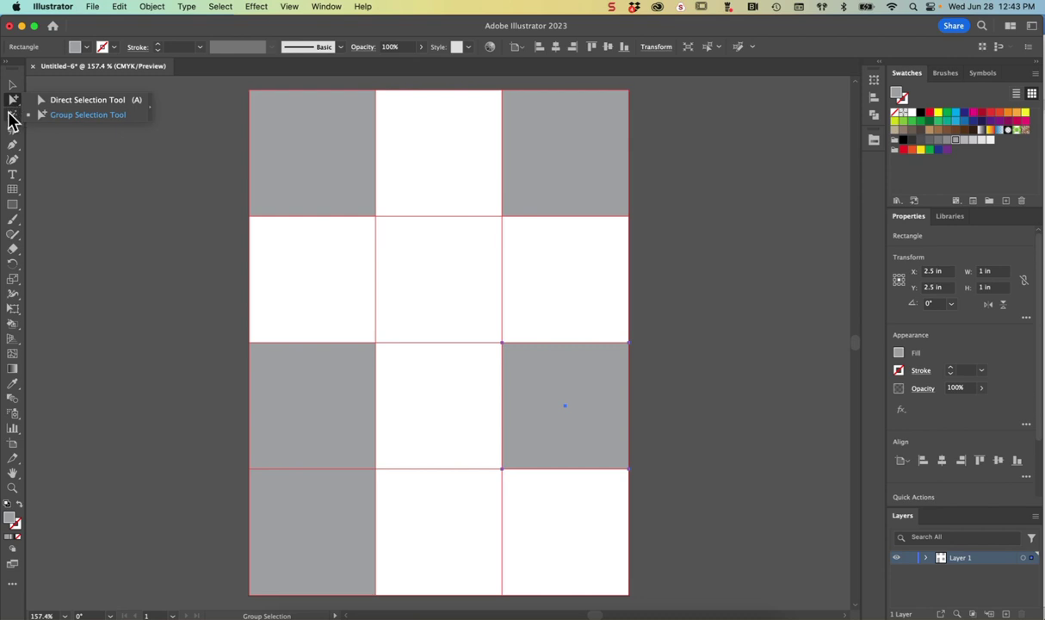
pyautogui.click(14, 145)
pyautogui.click(14, 148)
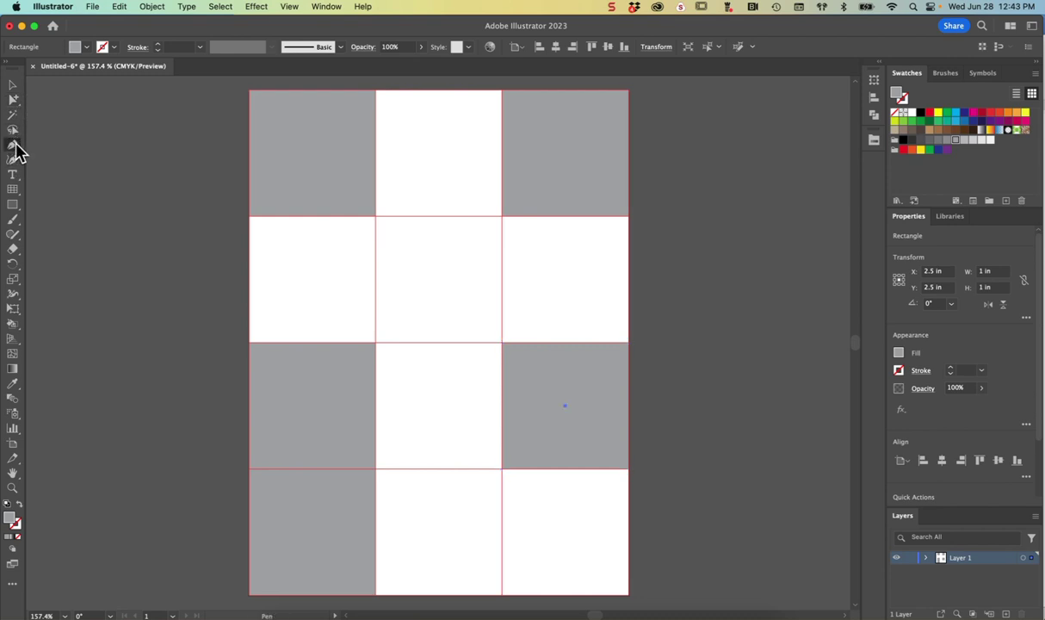
pyautogui.click(35, 174)
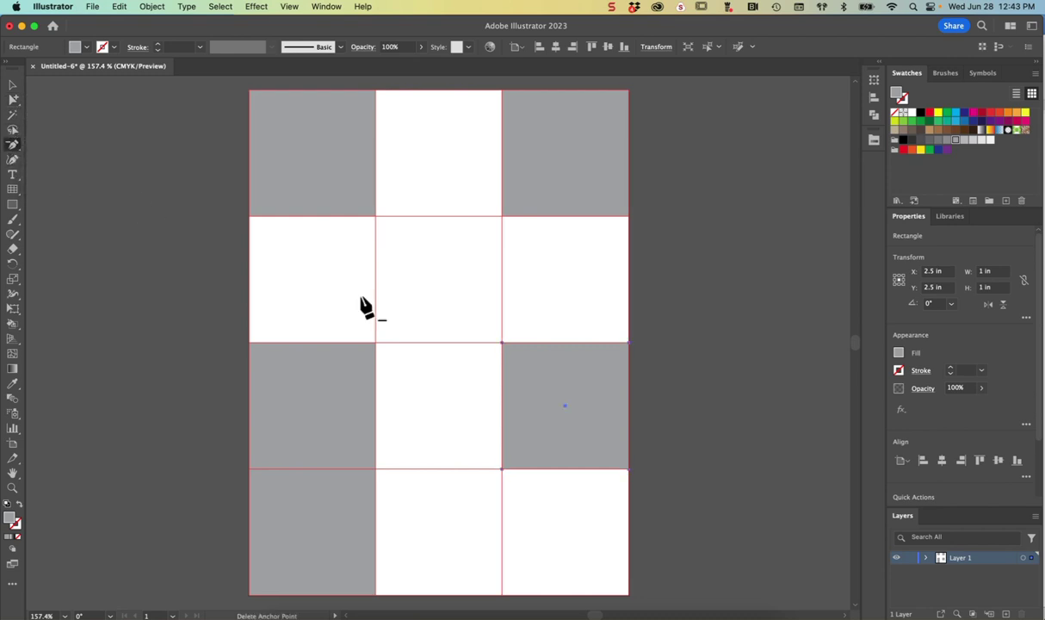
pyautogui.click(501, 343)
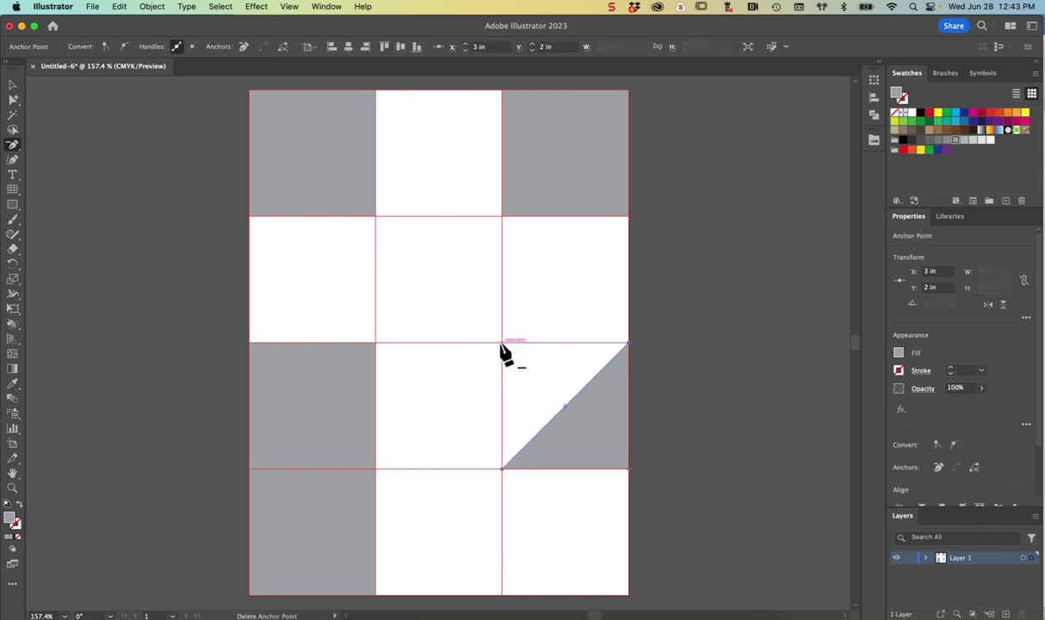
pyautogui.click(375, 342)
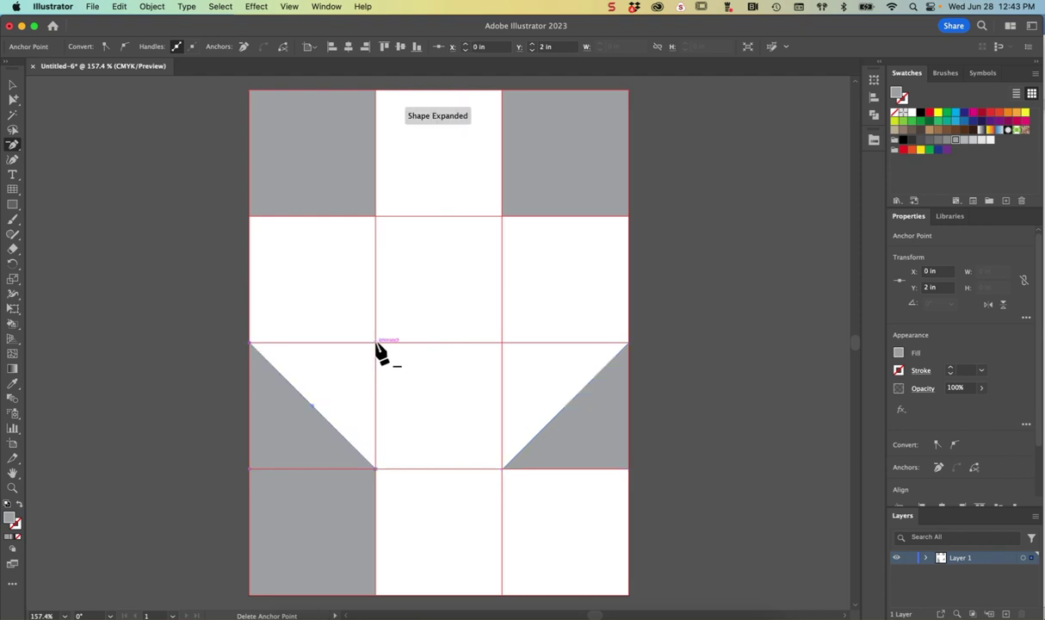
pyautogui.click(375, 594)
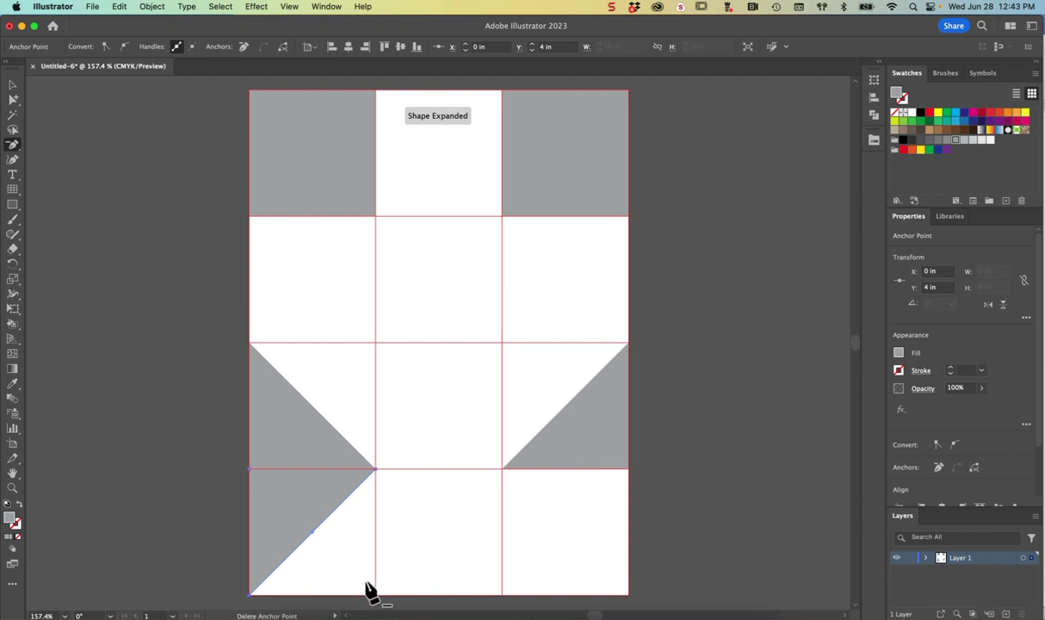
pyautogui.click(13, 207)
pyautogui.click(13, 85)
pyautogui.click(119, 113)
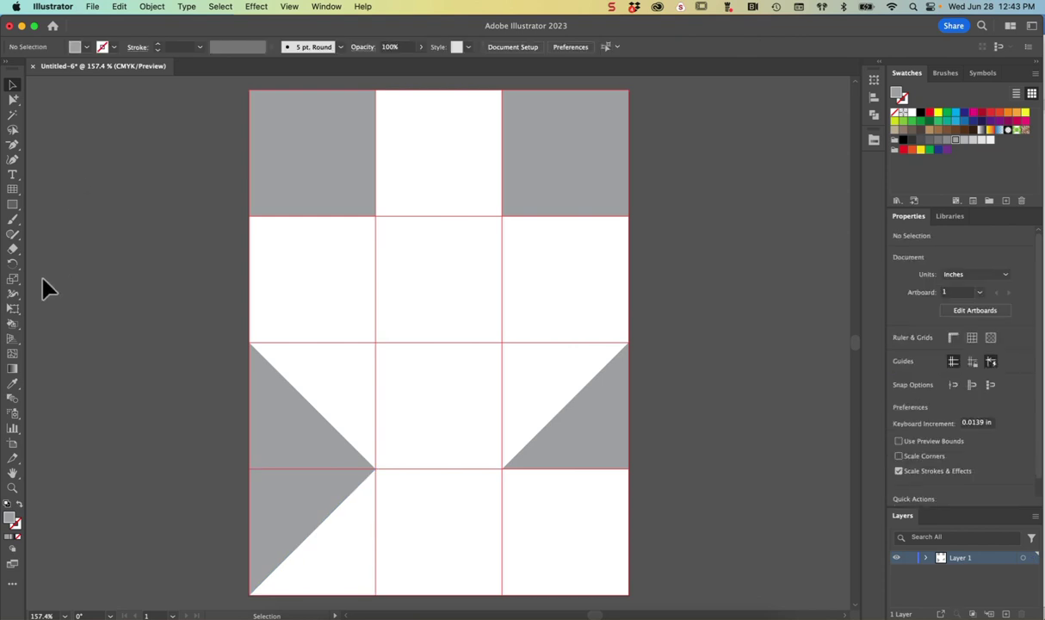
# Draw 1 in black squares in the top-middle cell and in the outer cells of the second and third rows
pyautogui.click(13, 205)
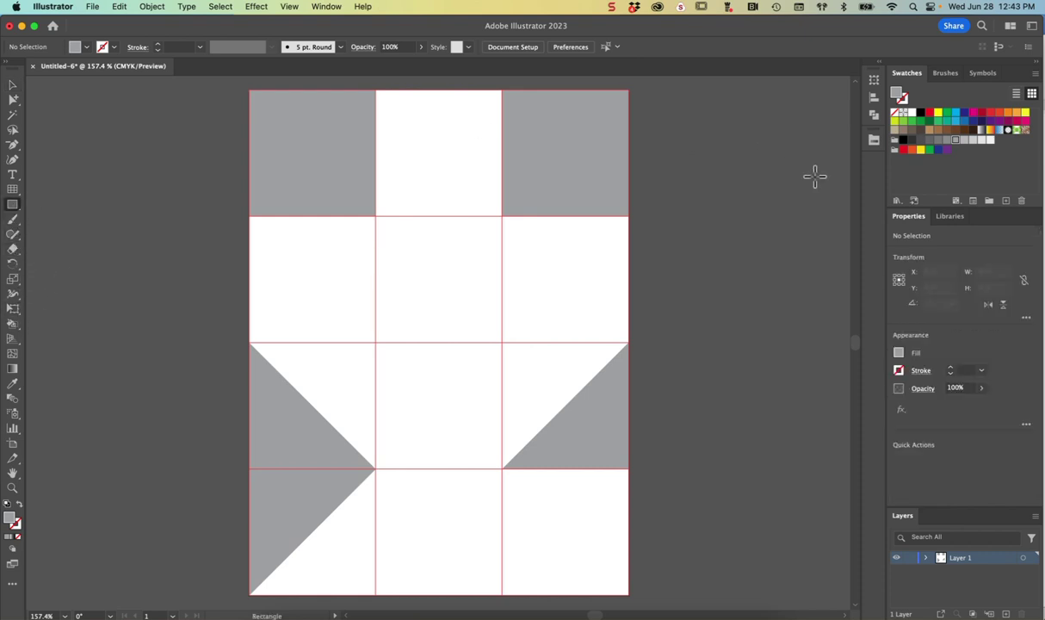
pyautogui.click(903, 140)
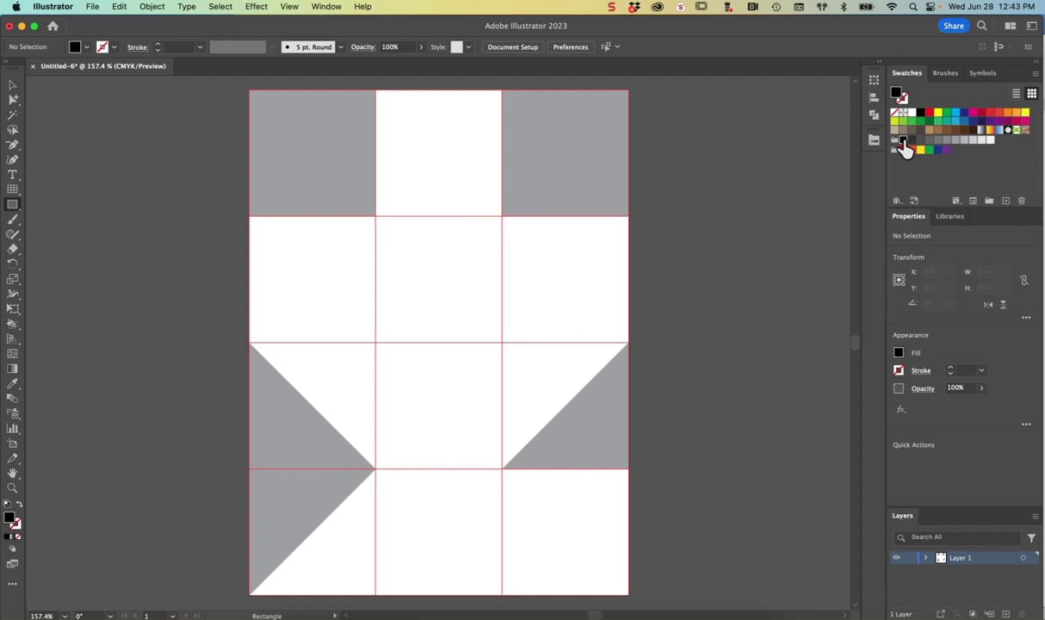
pyautogui.moveTo(376, 89)
pyautogui.mouseDown()
pyautogui.moveTo(486, 179)
pyautogui.moveTo(502, 215)
pyautogui.mouseUp()
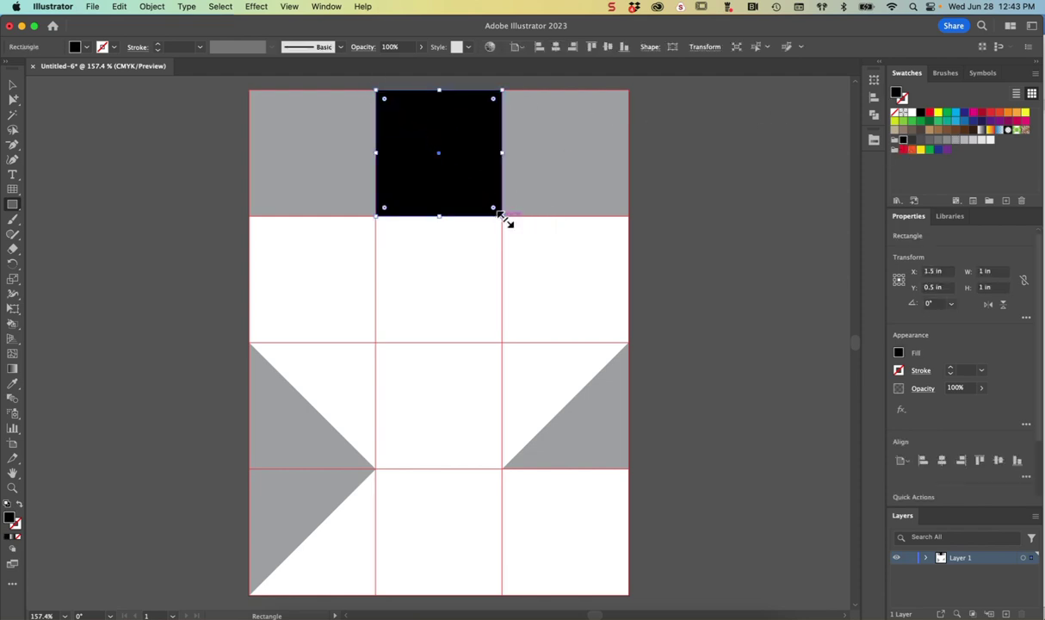
pyautogui.moveTo(249, 215); pyautogui.dragTo(375, 342)
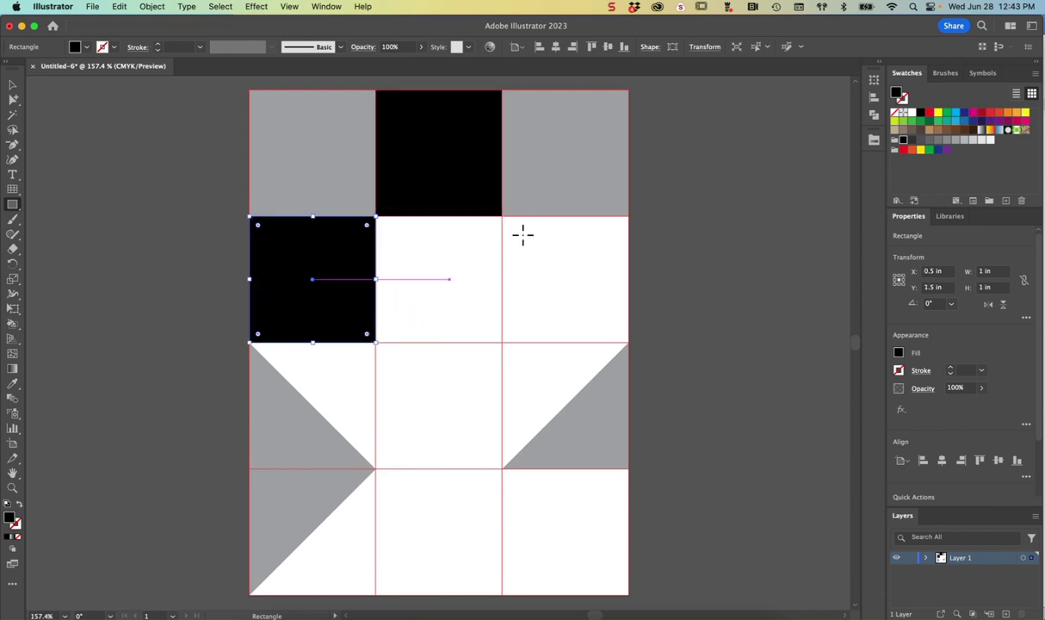
pyautogui.moveTo(377, 468); pyautogui.dragTo(250, 342)
pyautogui.moveTo(629, 215); pyautogui.dragTo(502, 342)
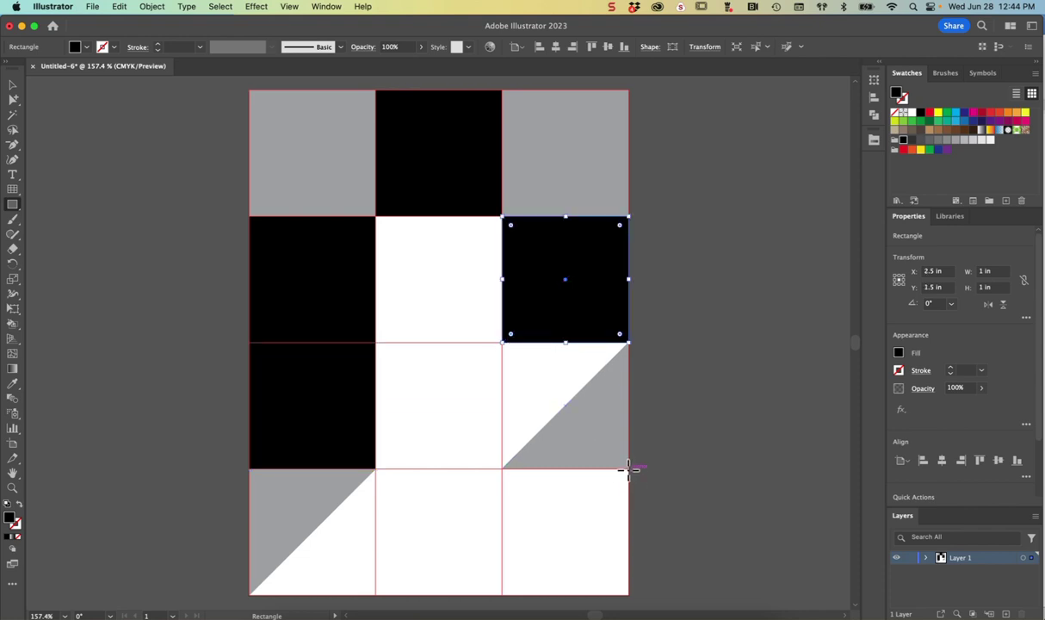
pyautogui.moveTo(629, 469); pyautogui.dragTo(504, 342)
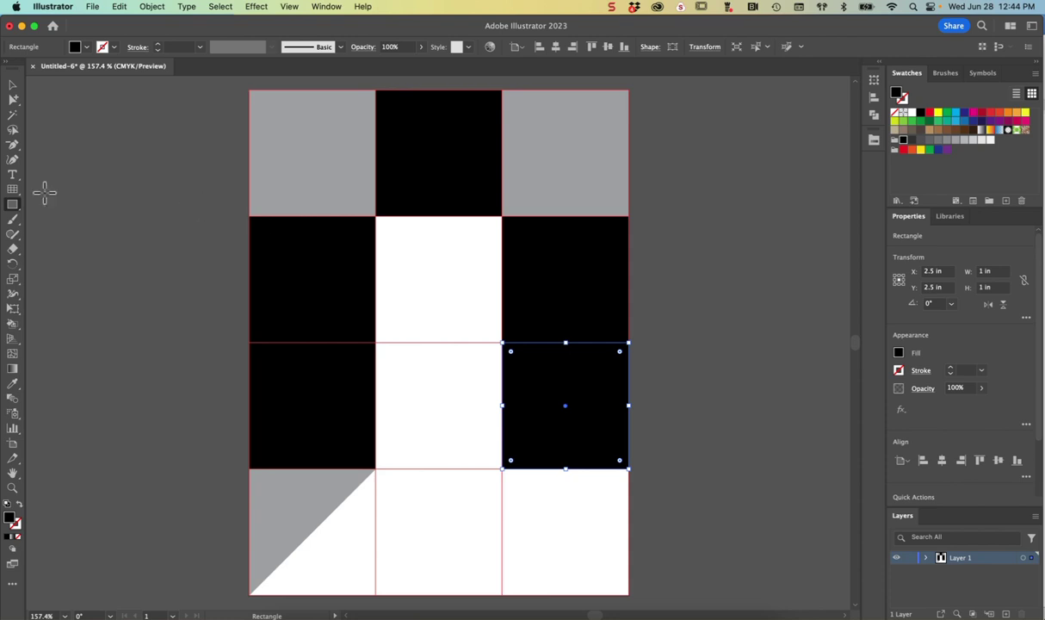
# Delete the lower-right anchor point of the third row's right black square to make a triangle
pyautogui.click(14, 147)
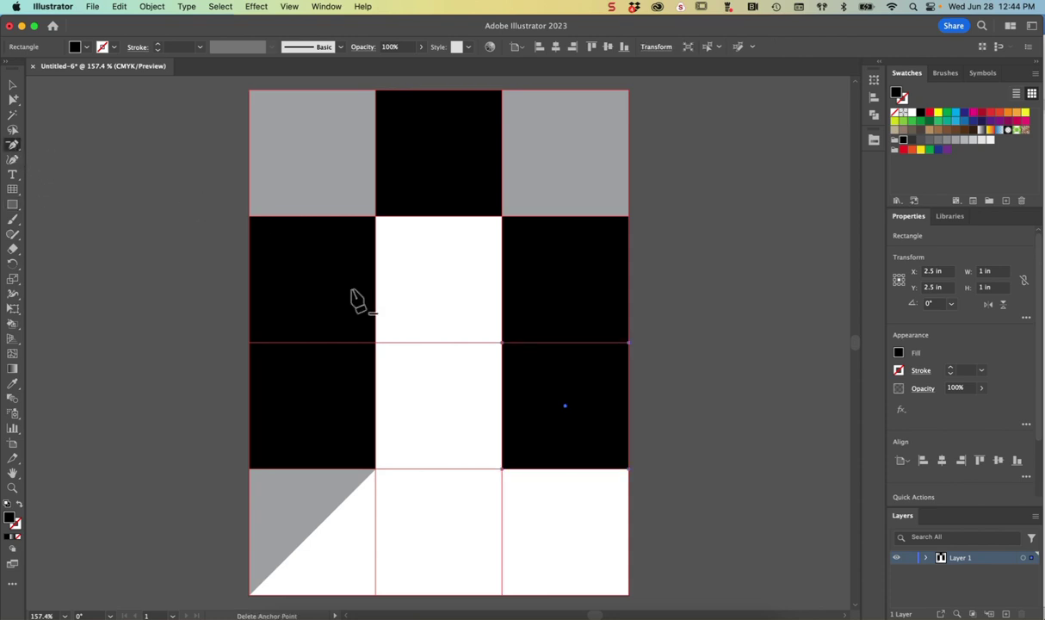
pyautogui.click(629, 470)
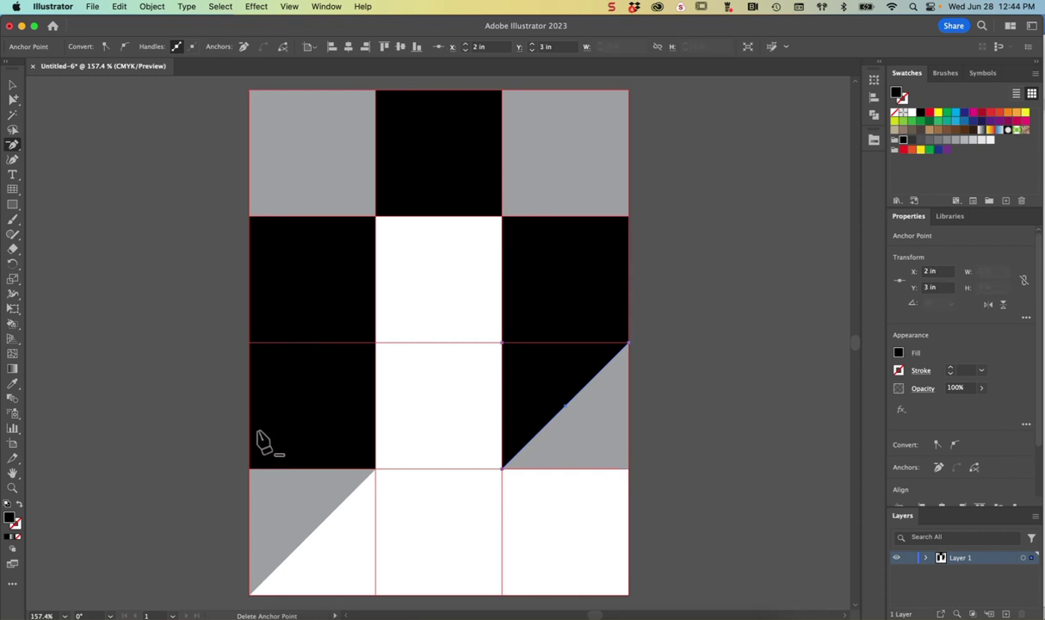
pyautogui.click(250, 470)
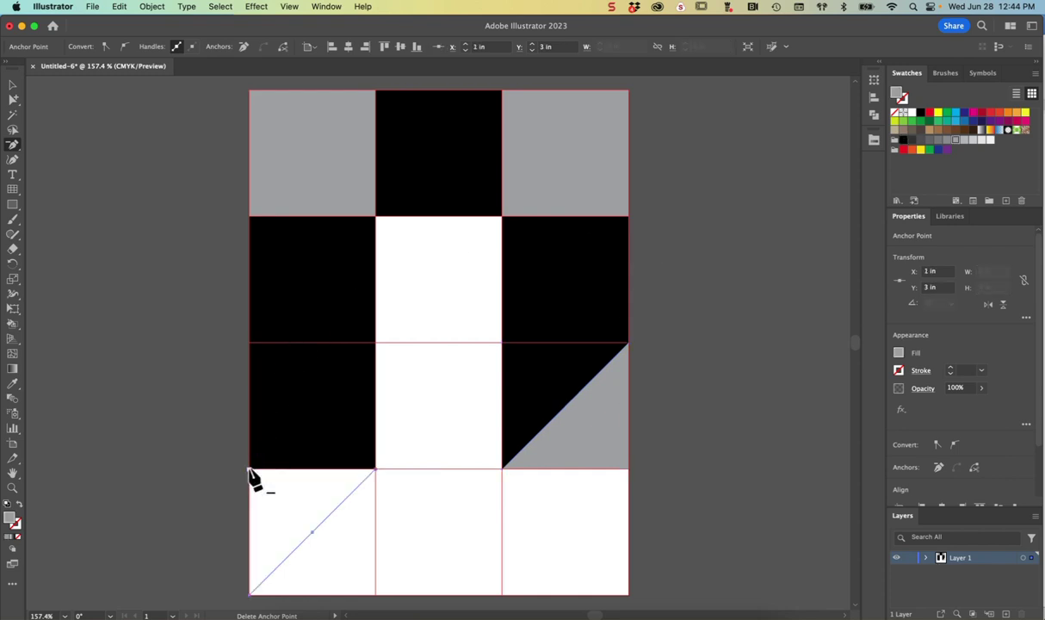
pyautogui.press('super+z')
# Delete the lower-left anchor point of the third row's left black square with the gray shapes temporarily locked, and unlock them
pyautogui.click(926, 558)
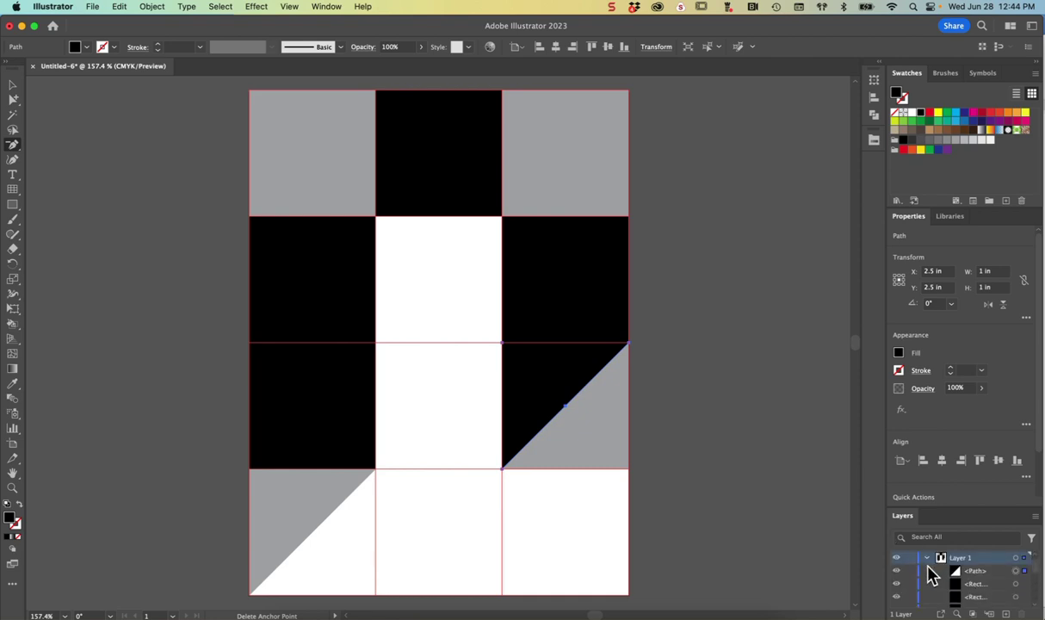
pyautogui.doubleClick(918, 219)
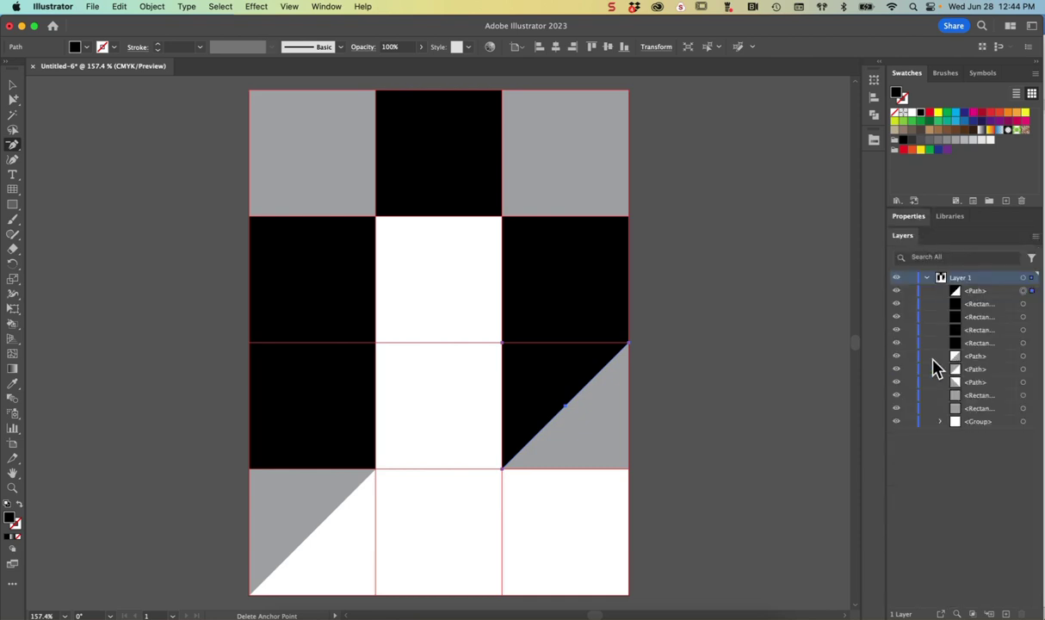
pyautogui.moveTo(910, 356); pyautogui.dragTo(910, 397)
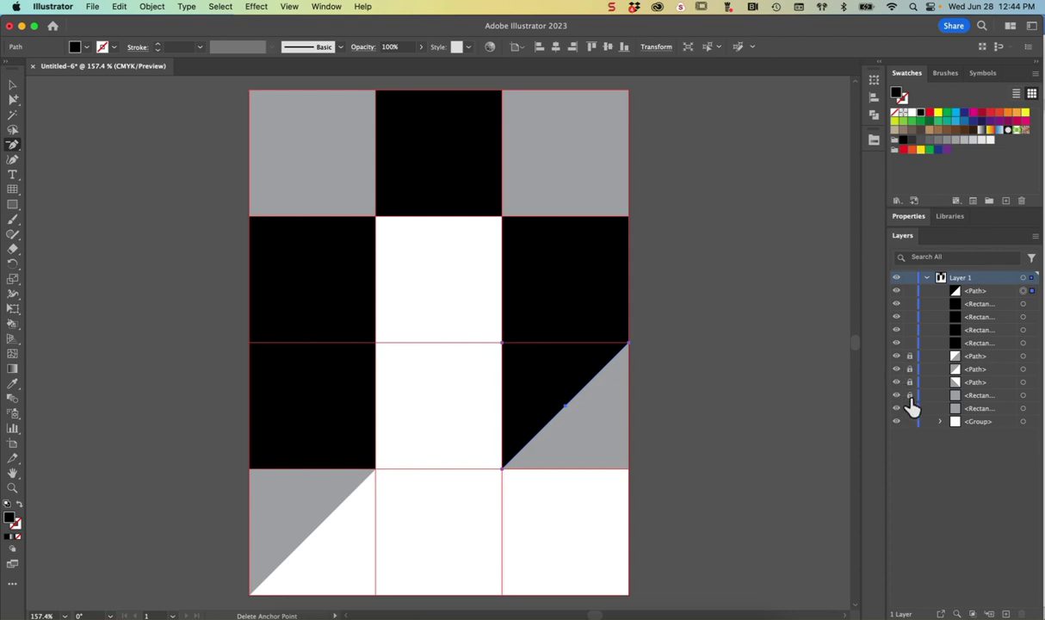
pyautogui.click(249, 470)
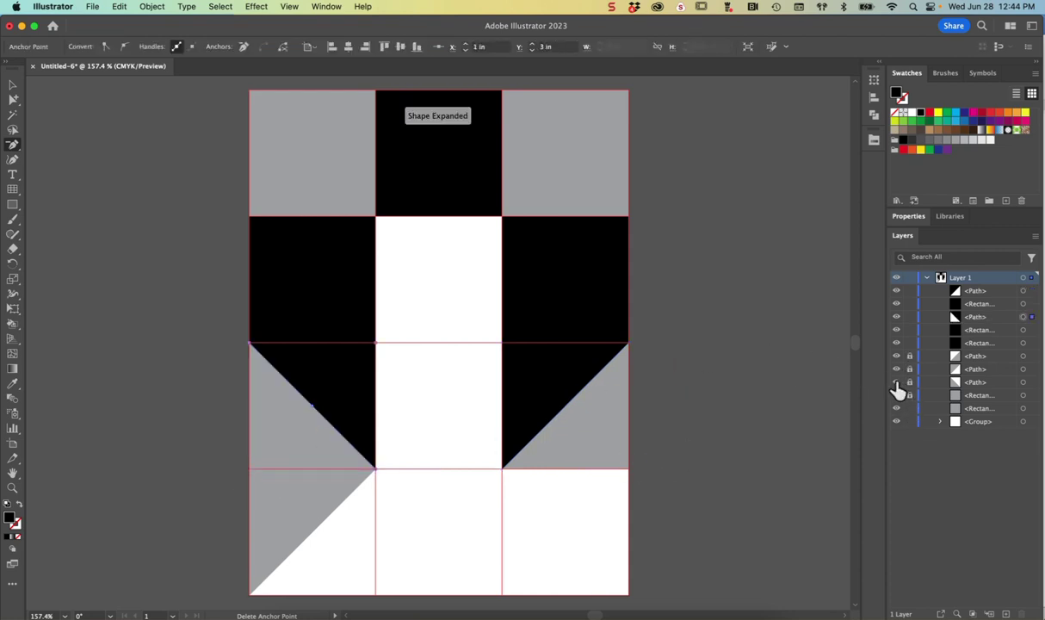
pyautogui.moveTo(909, 355); pyautogui.dragTo(910, 415)
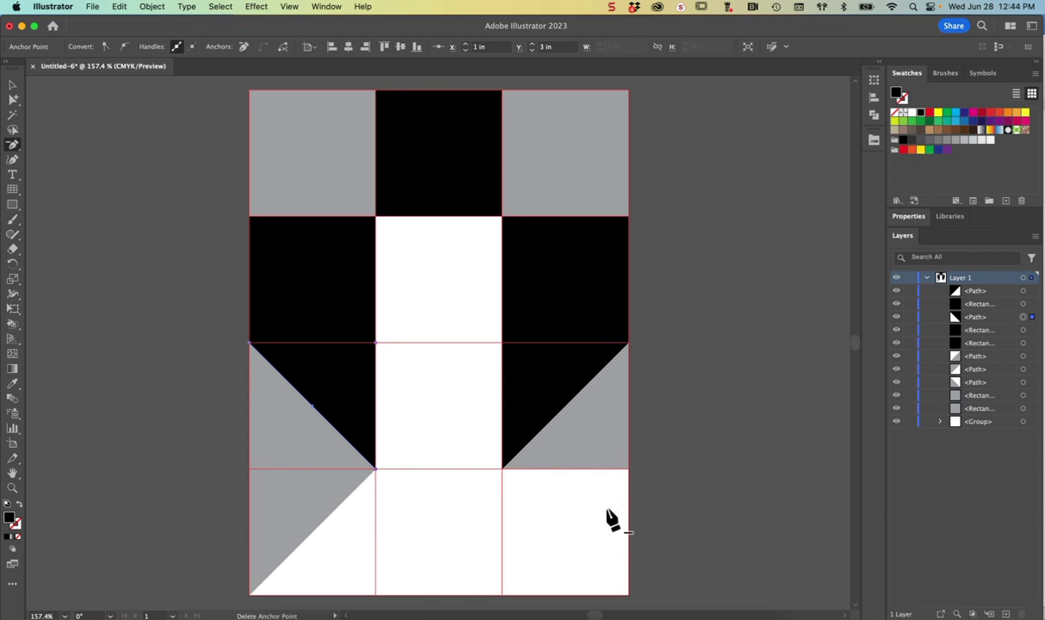
pyautogui.click(11, 87)
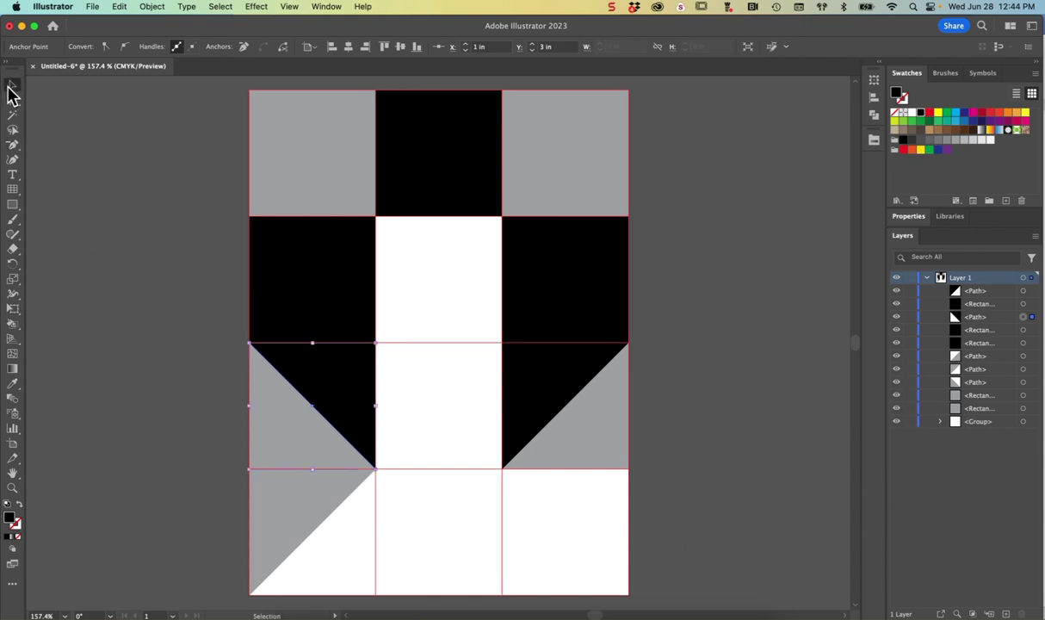
pyautogui.click(126, 166)
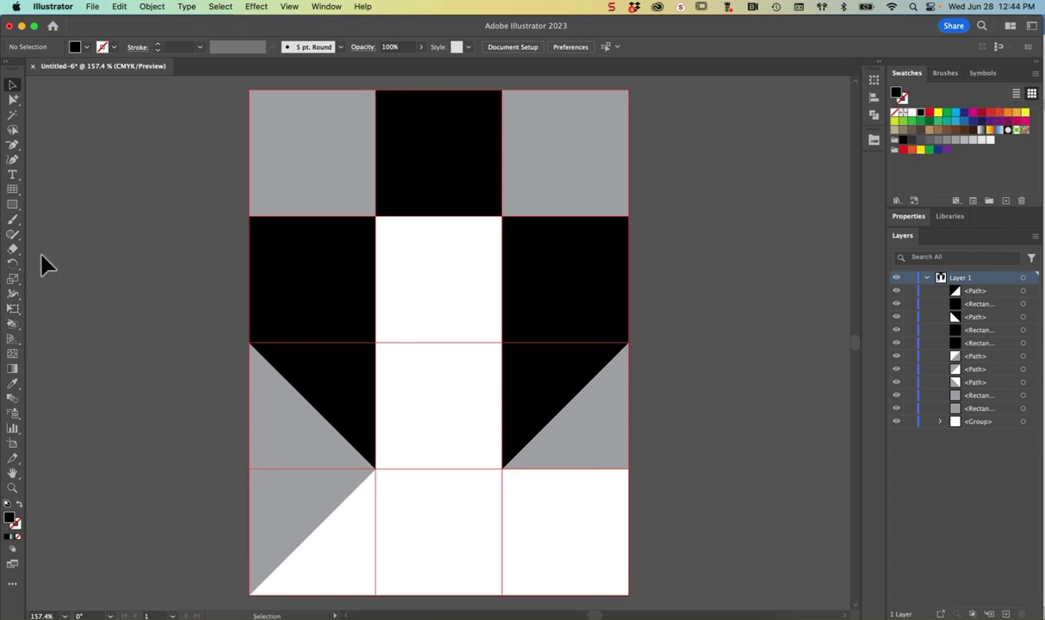
# Draw 1 in purple squares in the left and middle cells of the bottom row
pyautogui.click(12, 204)
pyautogui.click(946, 150)
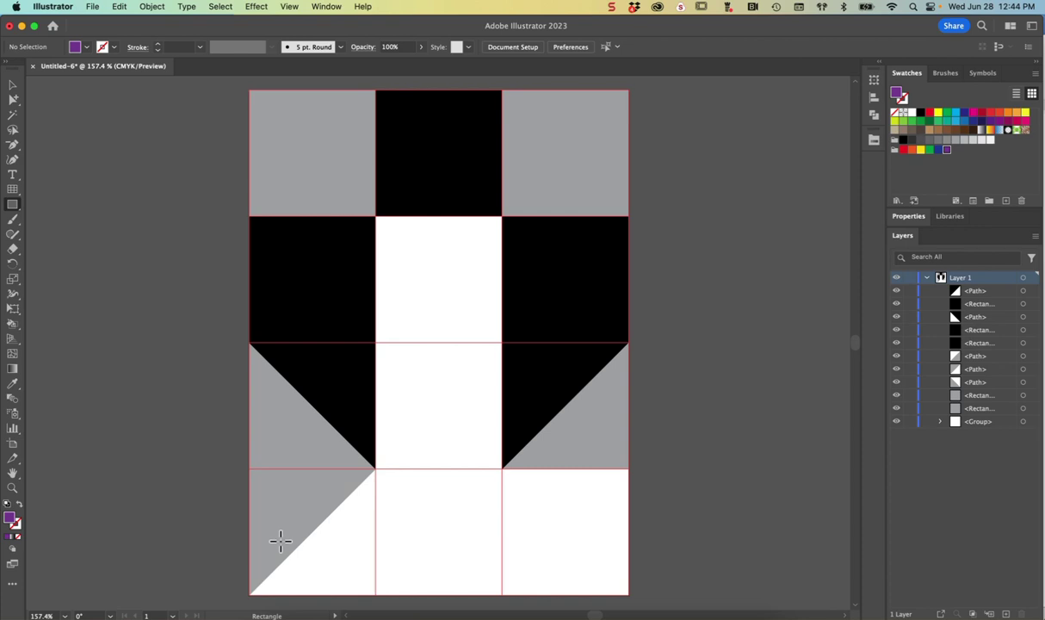
pyautogui.moveTo(249, 593); pyautogui.dragTo(373, 465)
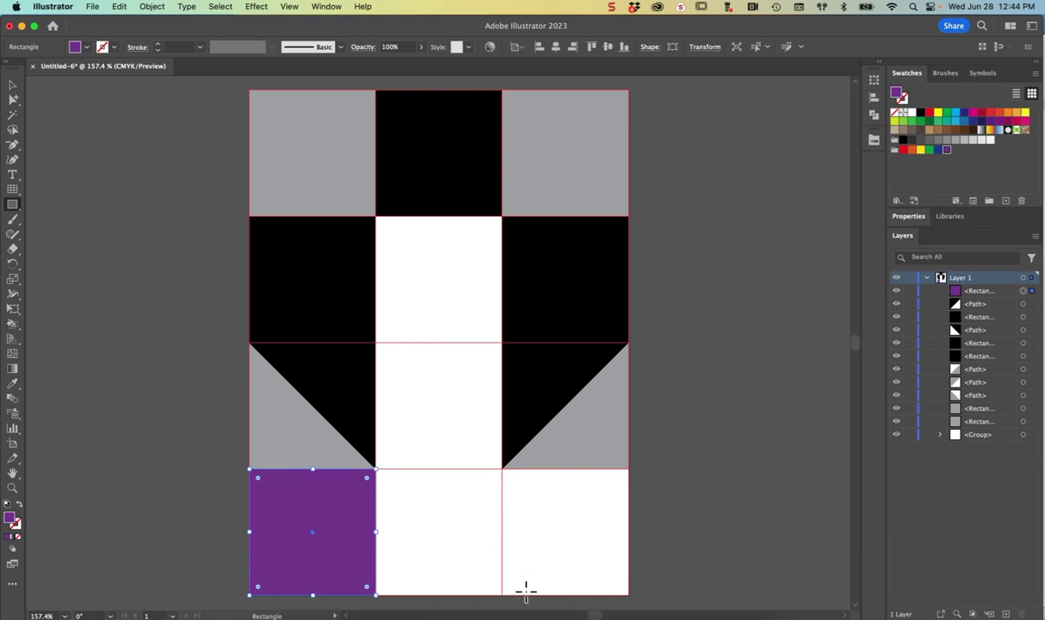
pyautogui.moveTo(501, 593); pyautogui.dragTo(376, 468)
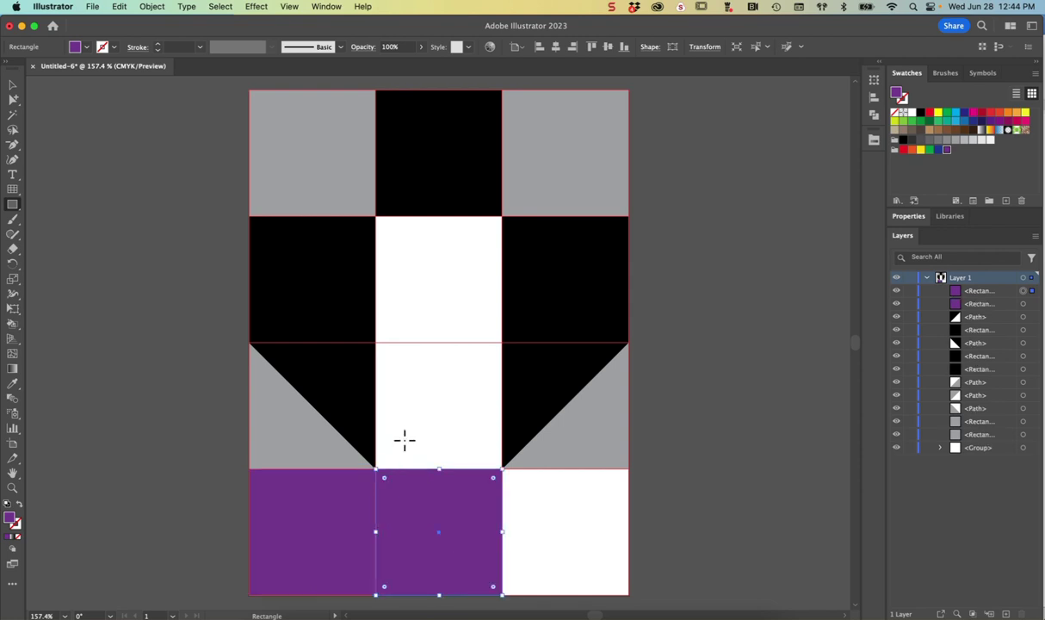
# Set the middle purple square's fill to the web color 9933CC
pyautogui.doubleClick(898, 97)
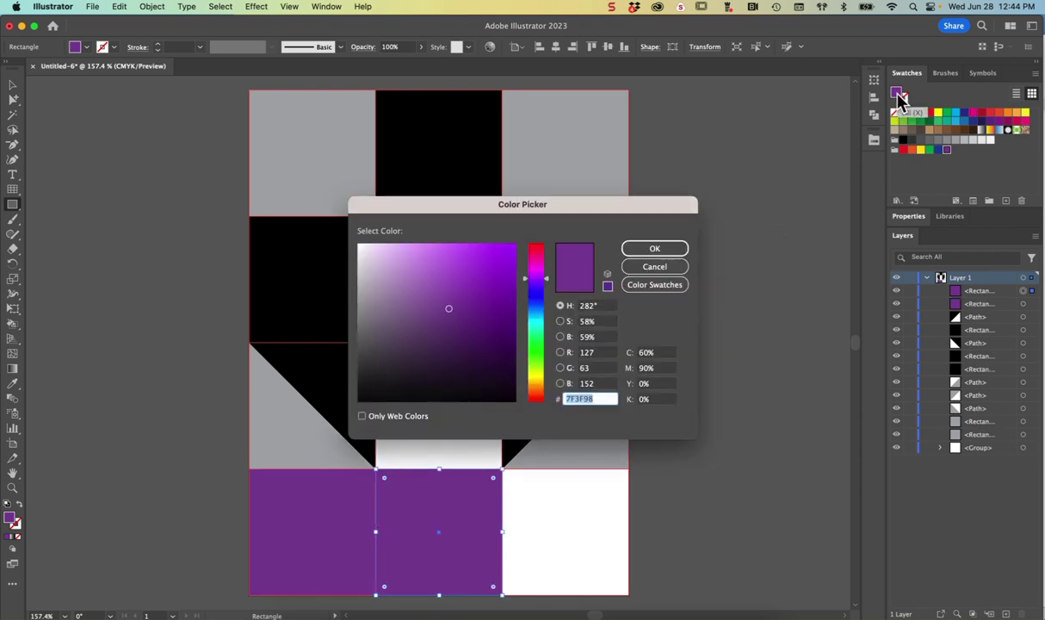
pyautogui.click(363, 417)
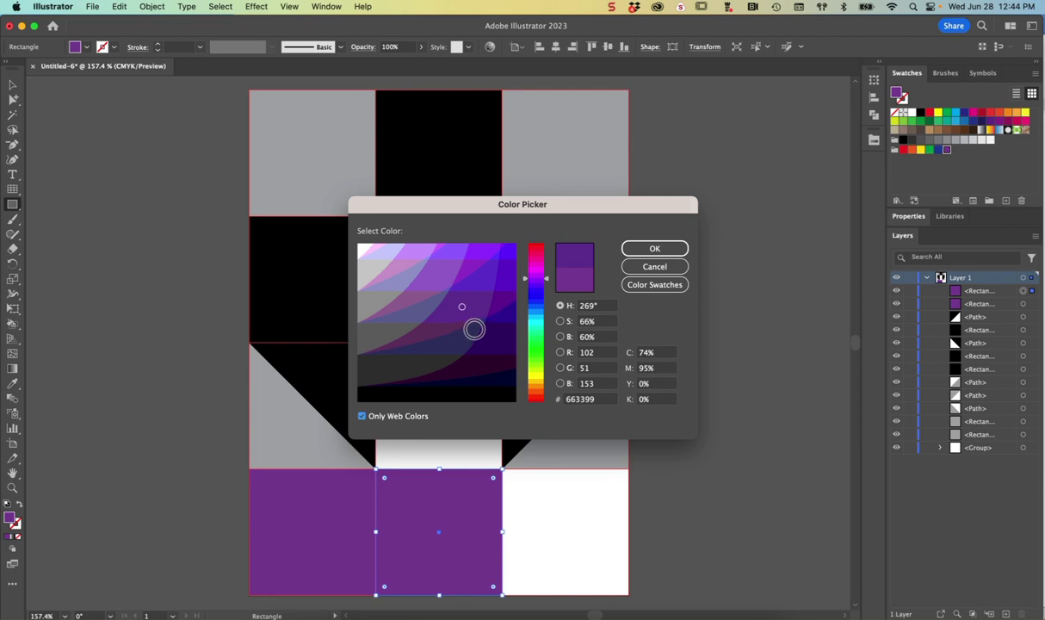
pyautogui.click(467, 270)
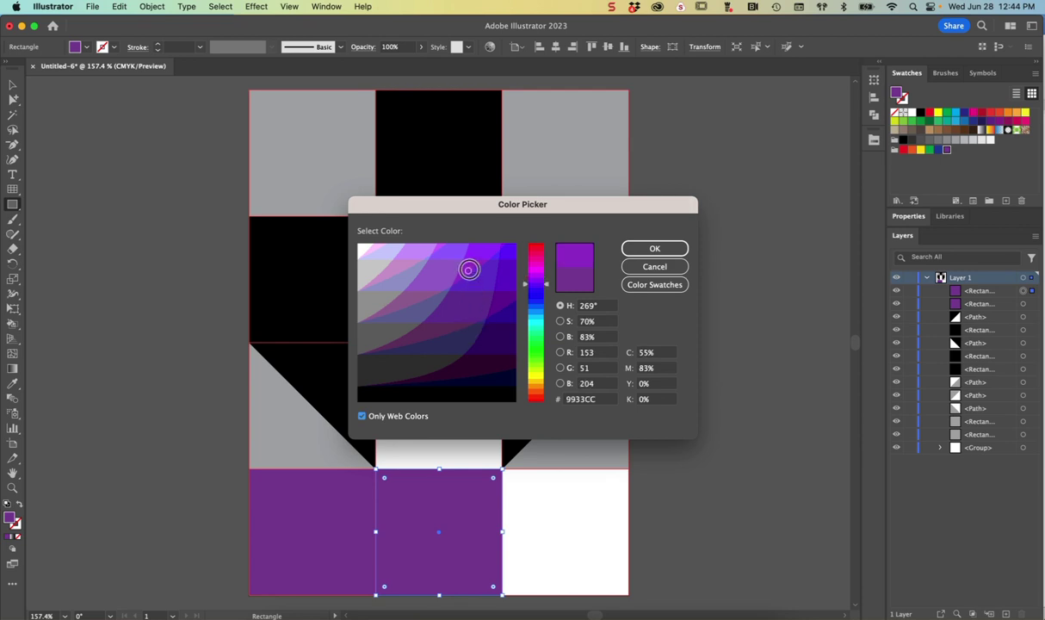
pyautogui.click(644, 251)
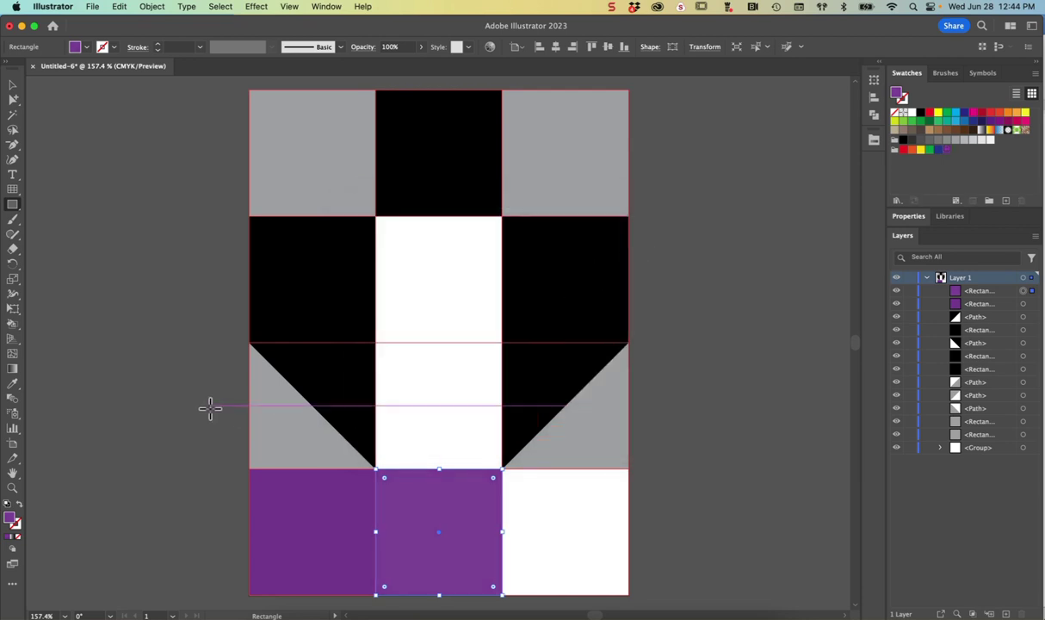
# Turn both purple squares into triangles by deleting their upper-left anchor points, and deselect
pyautogui.click(12, 148)
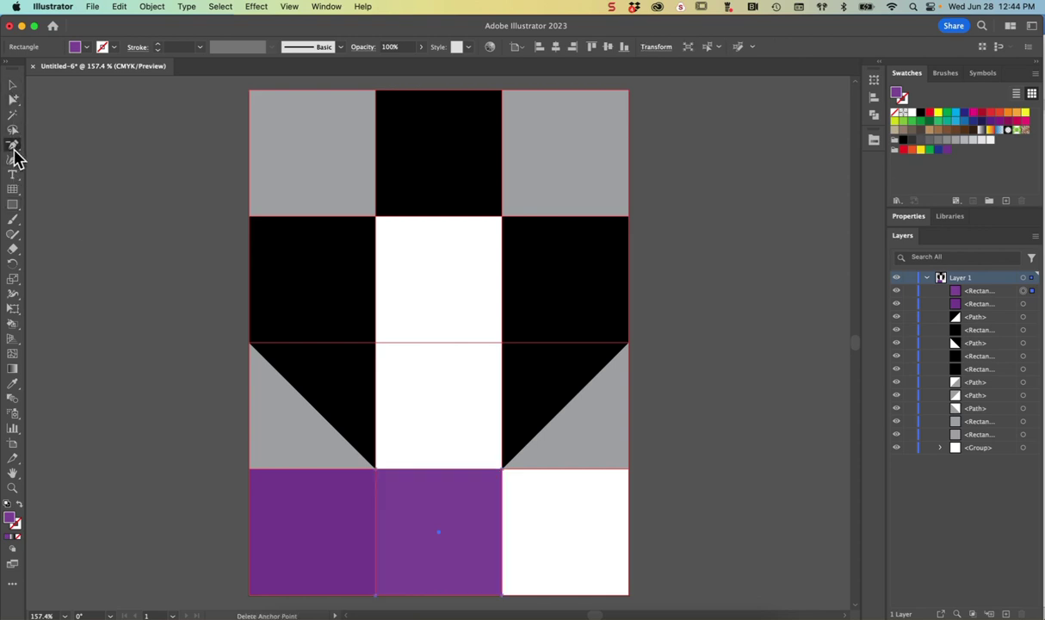
pyautogui.click(376, 470)
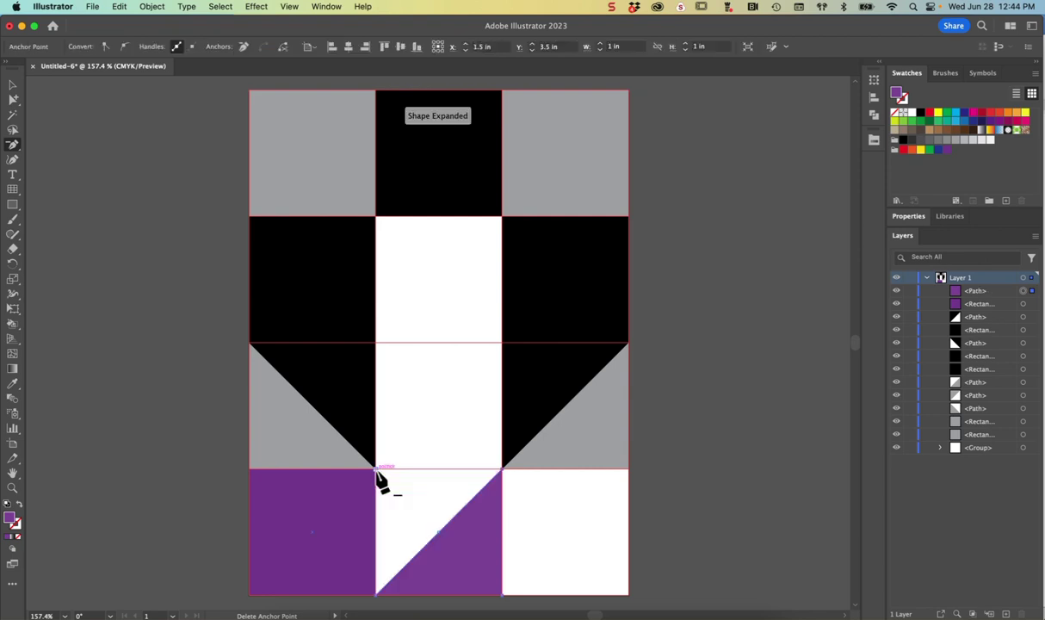
pyautogui.click(250, 470)
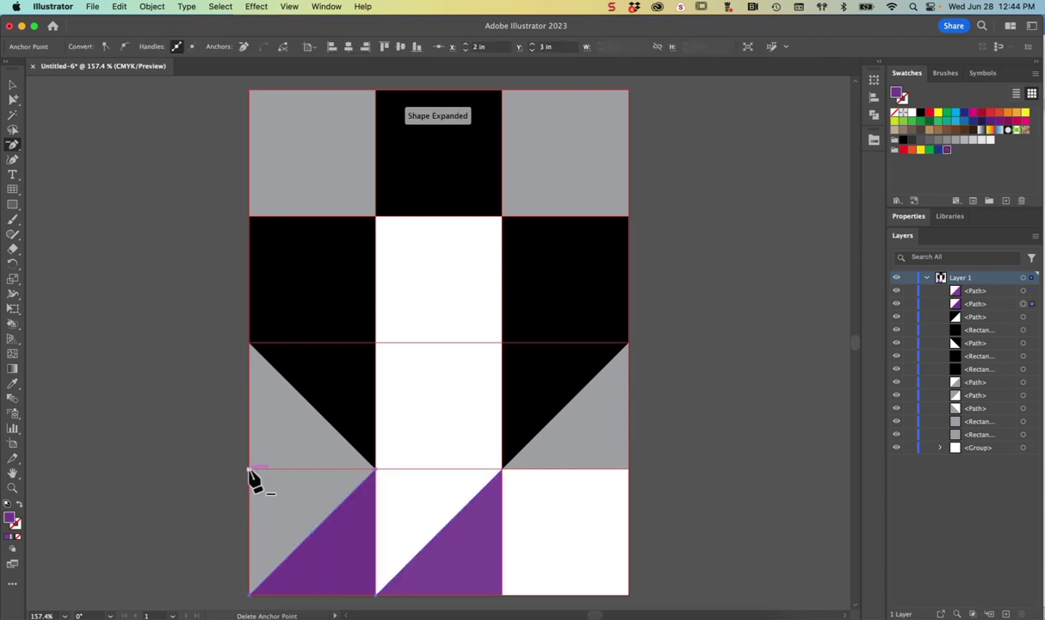
pyautogui.click(13, 84)
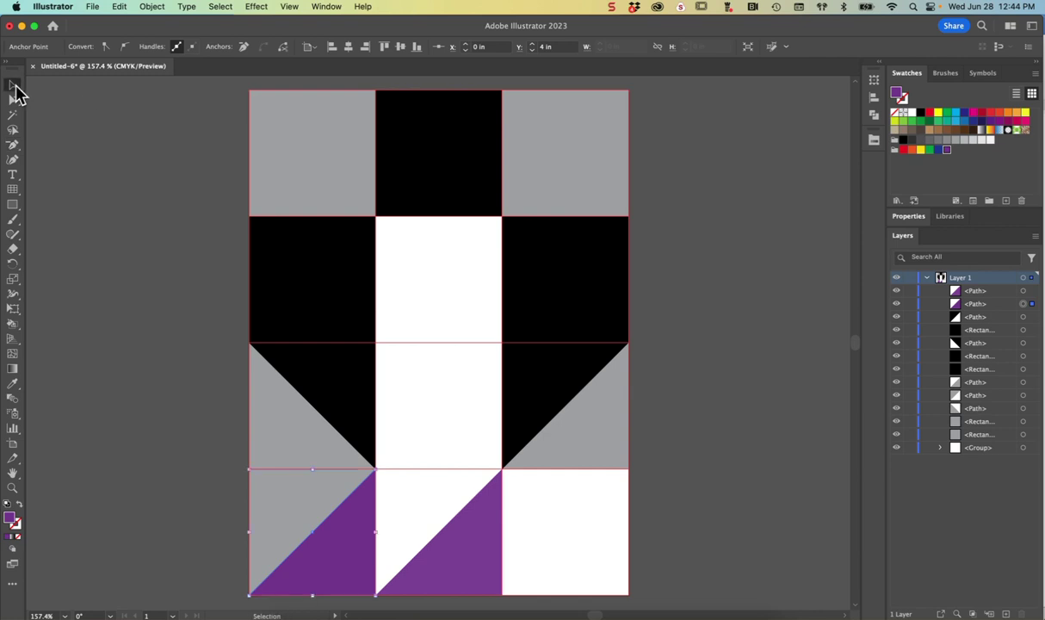
pyautogui.click(127, 275)
pyautogui.scroll(-3, 148, 332)
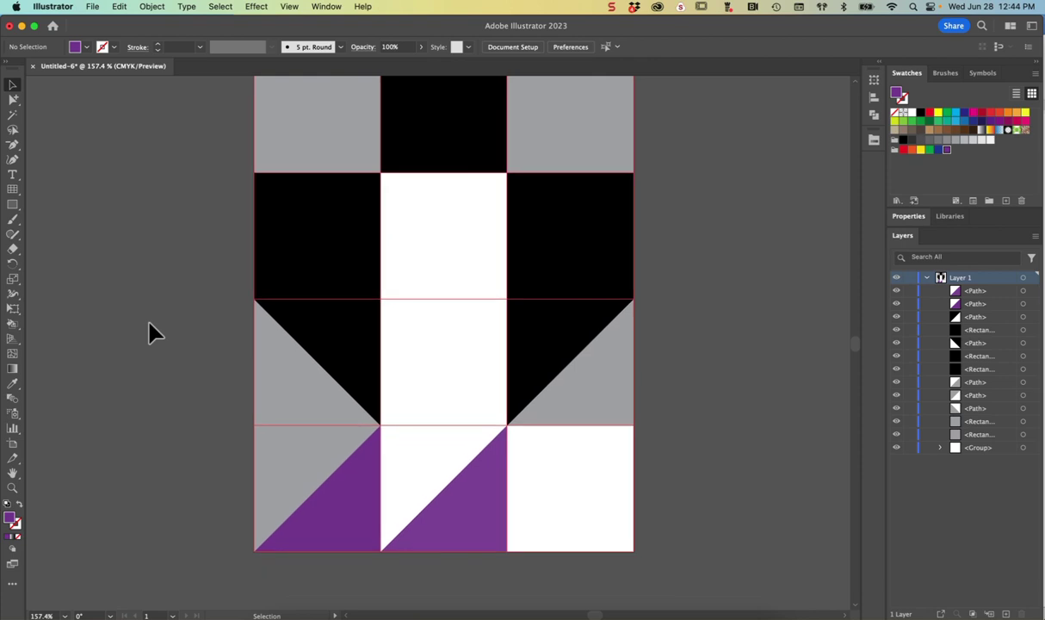
# Draw a square filling the right cell of the bottom row, fill it with dark magenta, and deselect
pyautogui.click(12, 205)
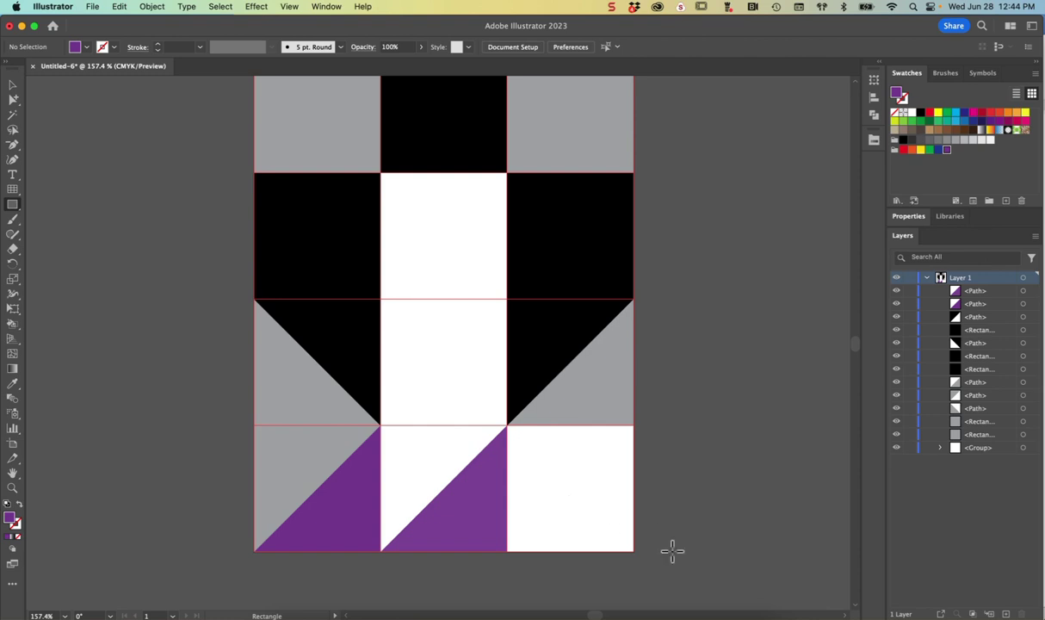
pyautogui.moveTo(634, 551); pyautogui.dragTo(509, 425)
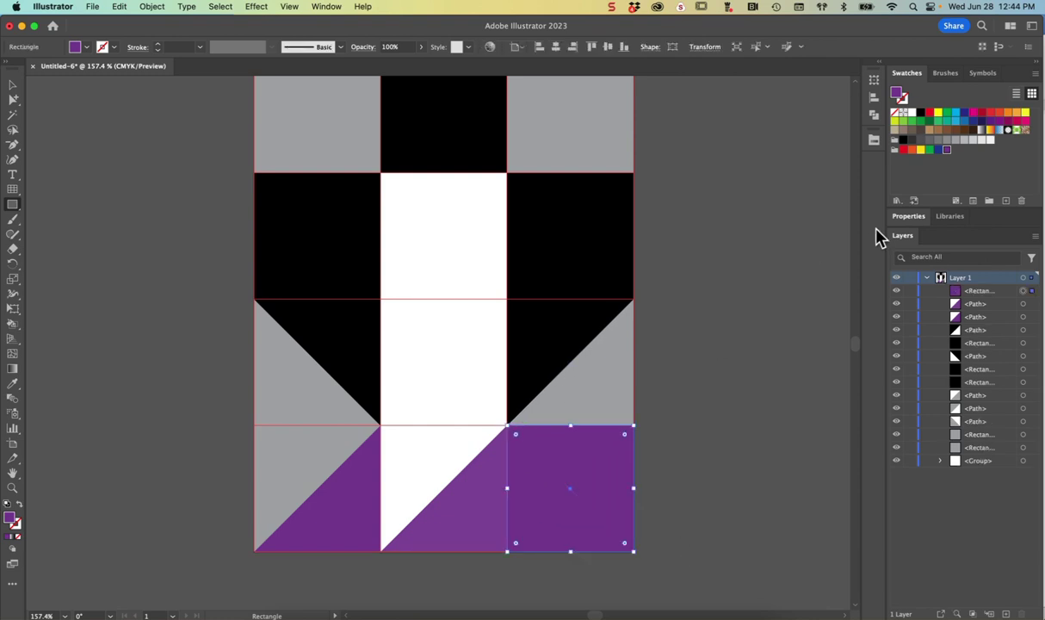
pyautogui.click(1000, 122)
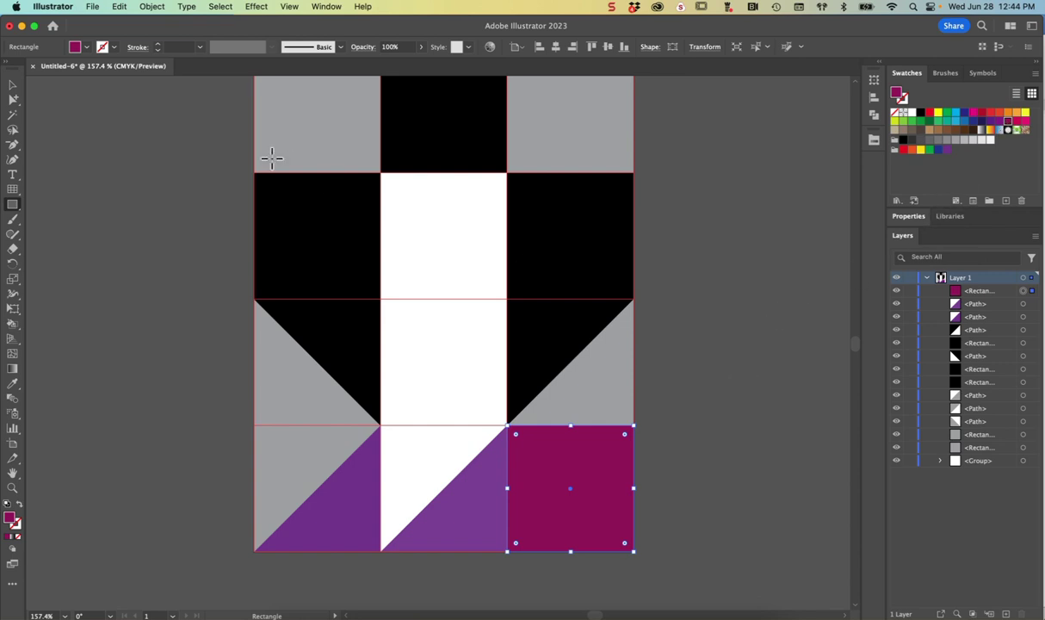
pyautogui.click(12, 85)
pyautogui.click(92, 164)
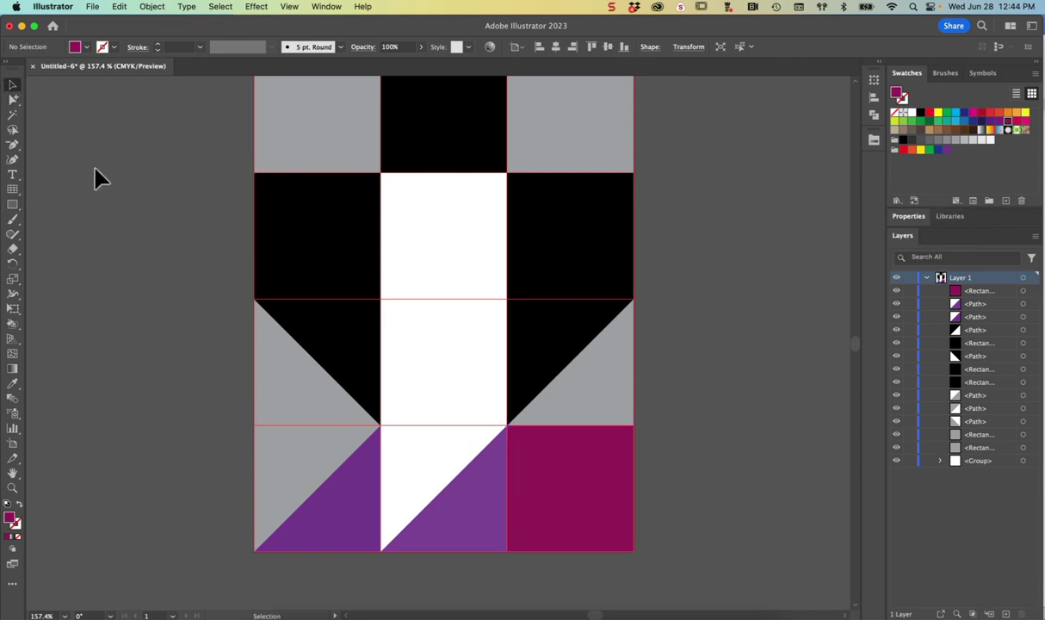
# Draw a rectangle over the upper two-thirds of the second row's middle cell and fill it with web color 996699
pyautogui.click(13, 205)
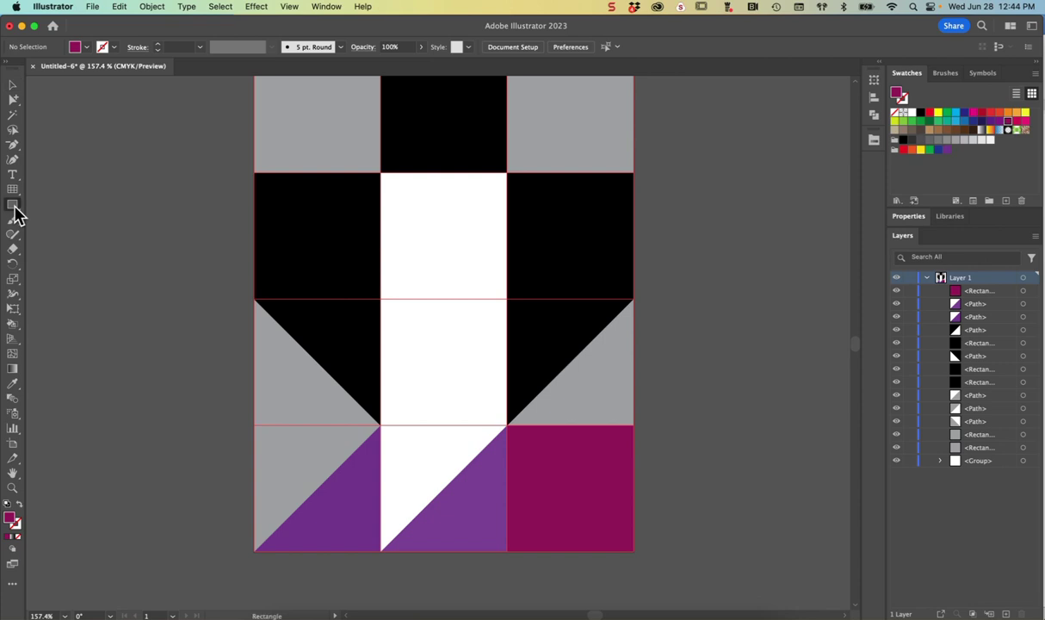
pyautogui.moveTo(380, 173)
pyautogui.mouseDown()
pyautogui.moveTo(447, 226)
pyautogui.moveTo(507, 246)
pyautogui.moveTo(508, 256)
pyautogui.mouseUp()
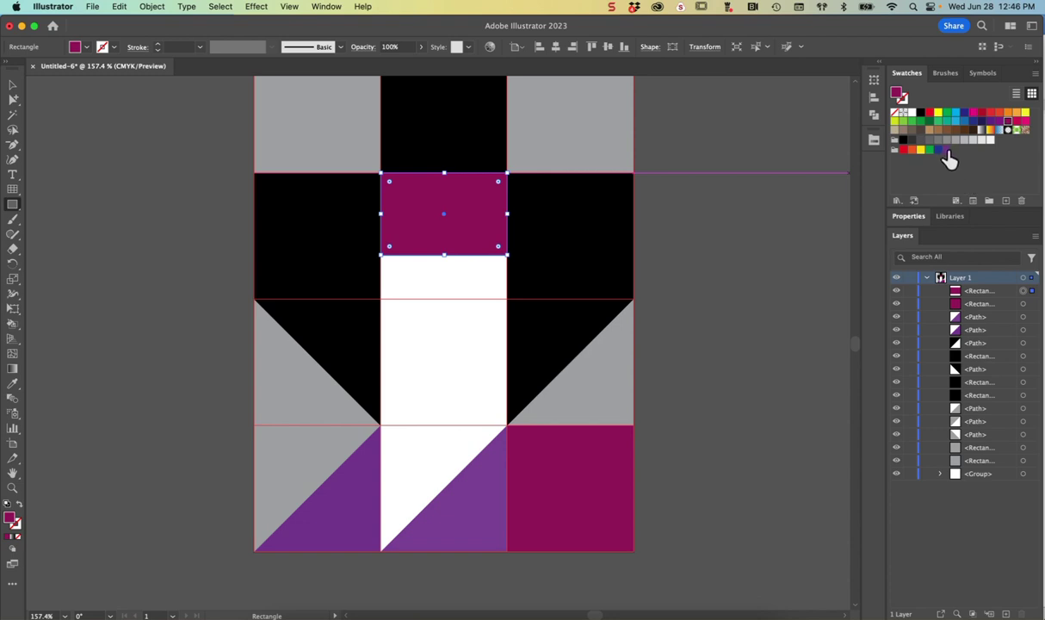
pyautogui.doubleClick(897, 93)
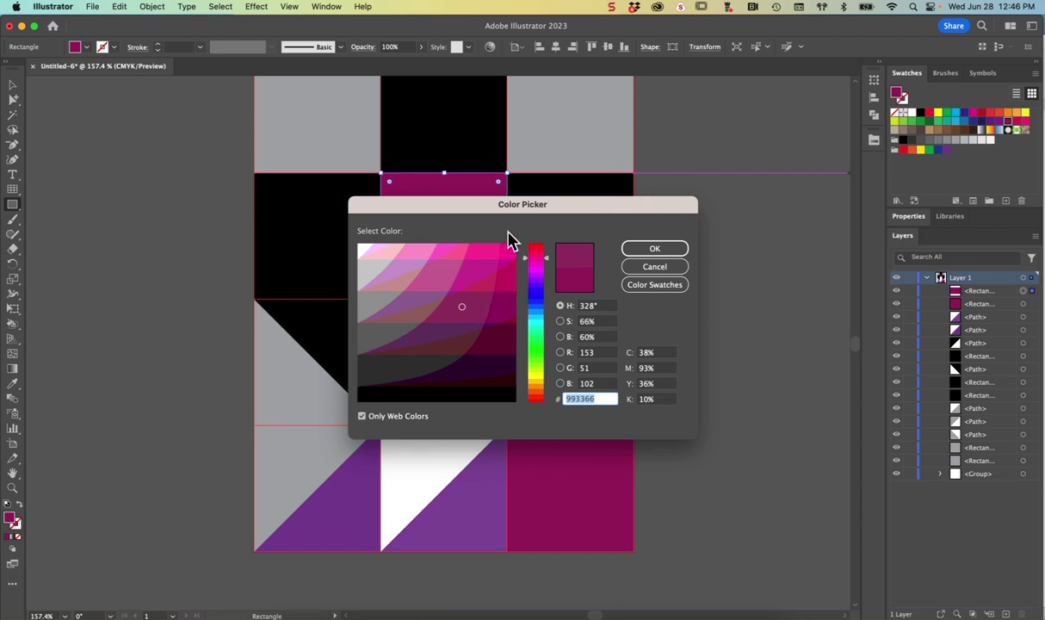
pyautogui.moveTo(528, 210); pyautogui.dragTo(757, 158)
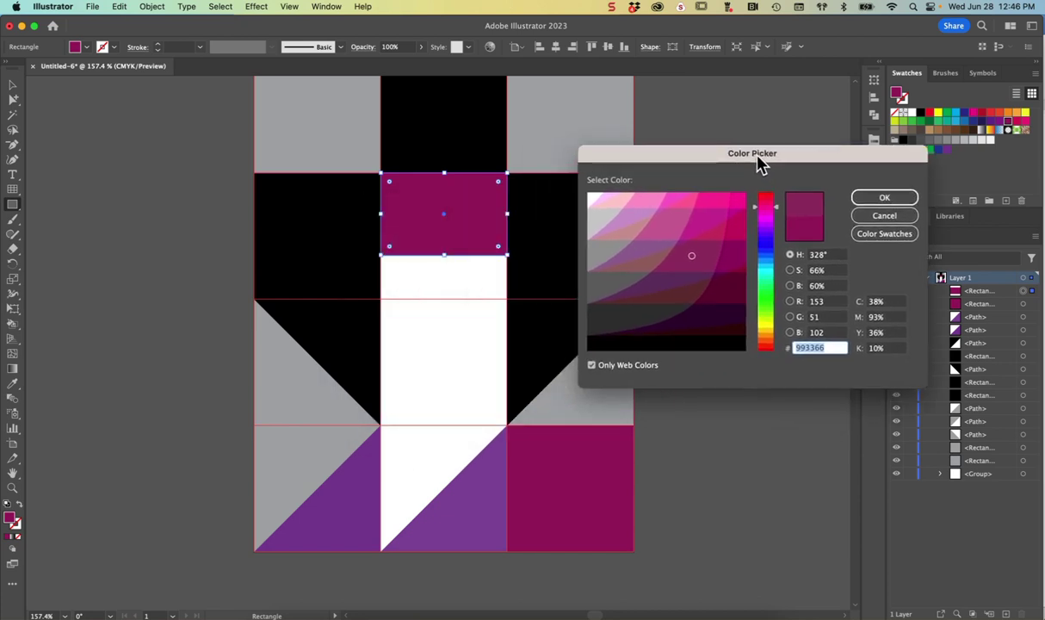
pyautogui.write('CC0099')
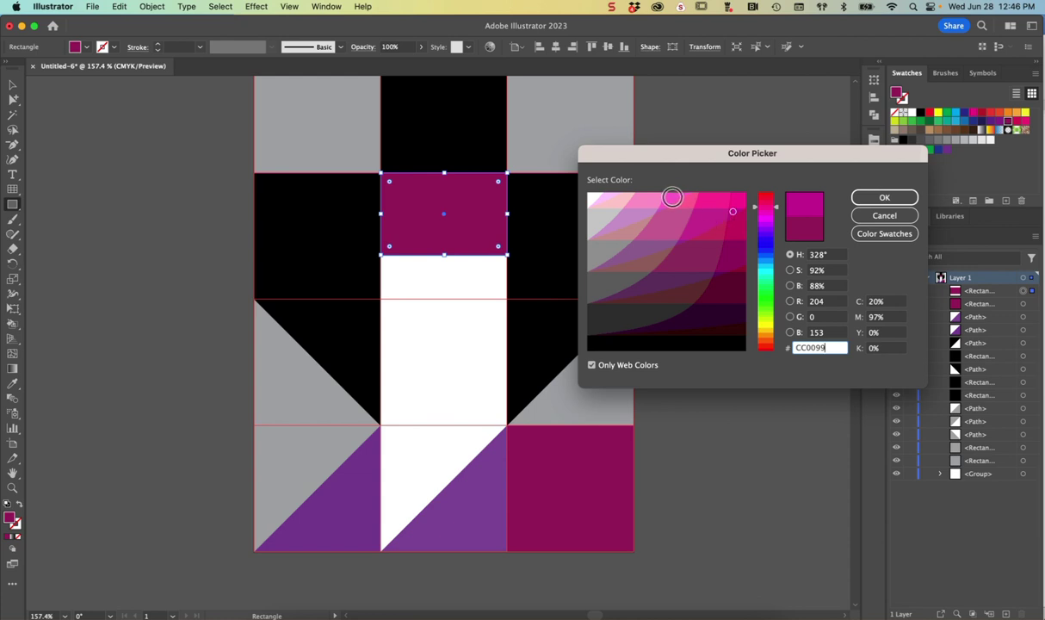
pyautogui.click(671, 198)
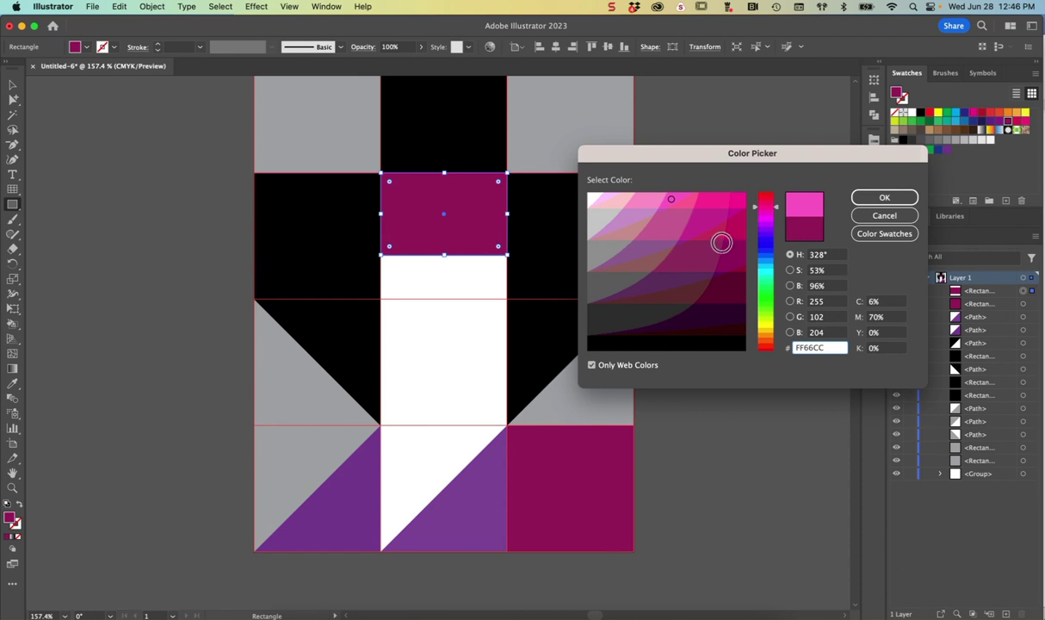
pyautogui.click(646, 248)
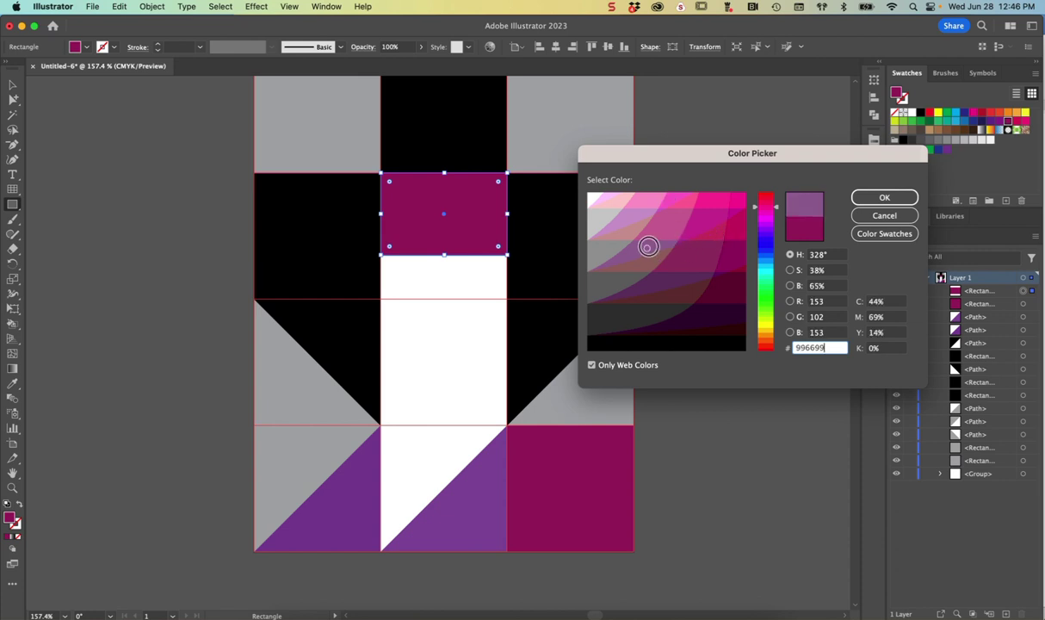
pyautogui.click(882, 199)
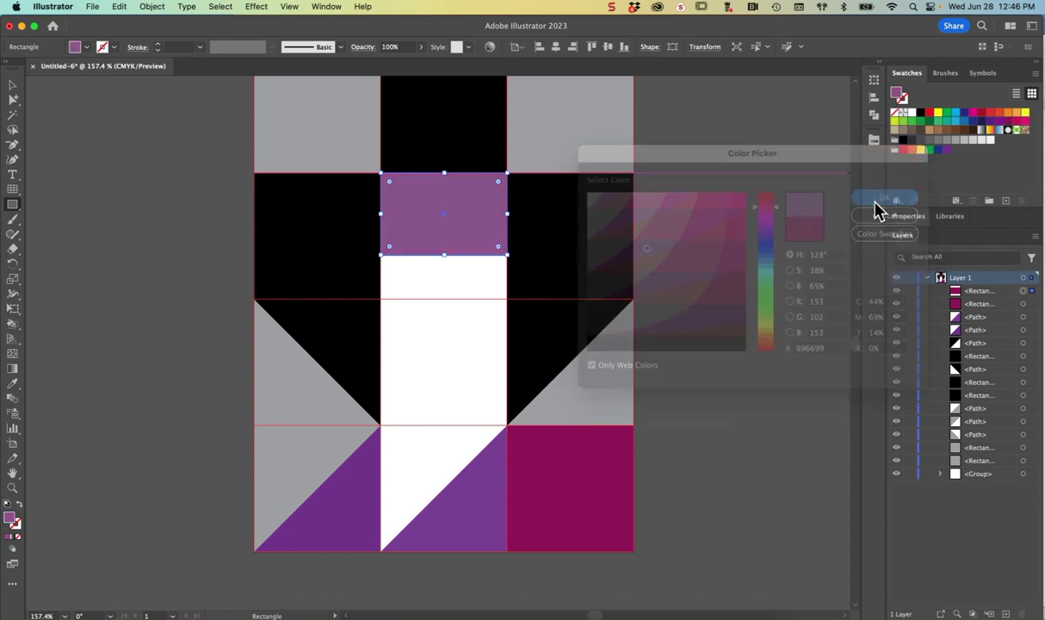
pyautogui.click(12, 88)
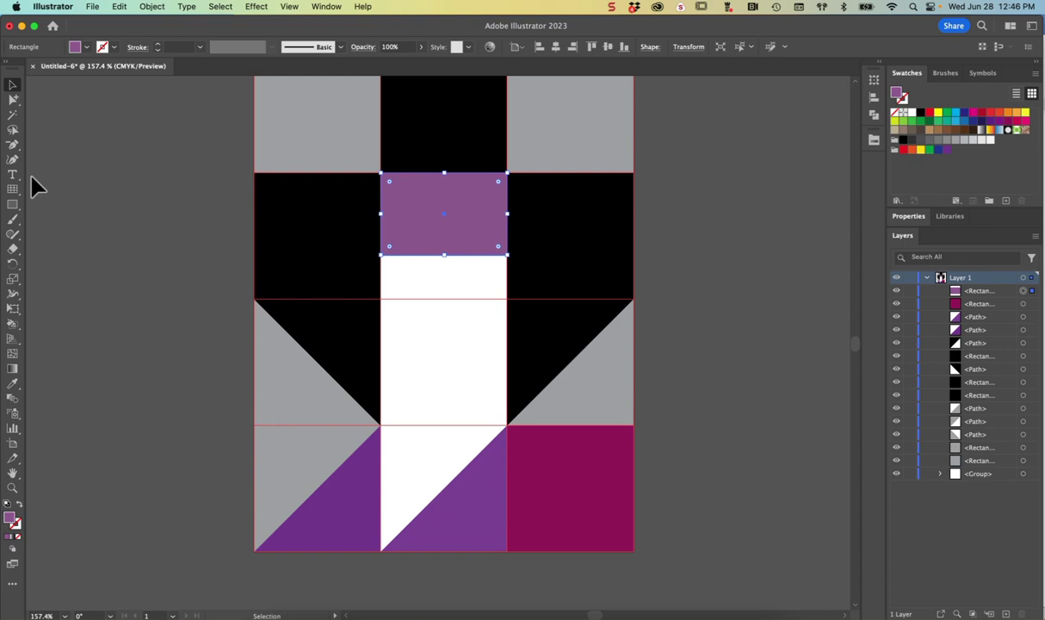
# Draw a circle about 0.9 in across from the lower-left corner of the top-right gray square, fill it red, and deselect
pyautogui.click(13, 206)
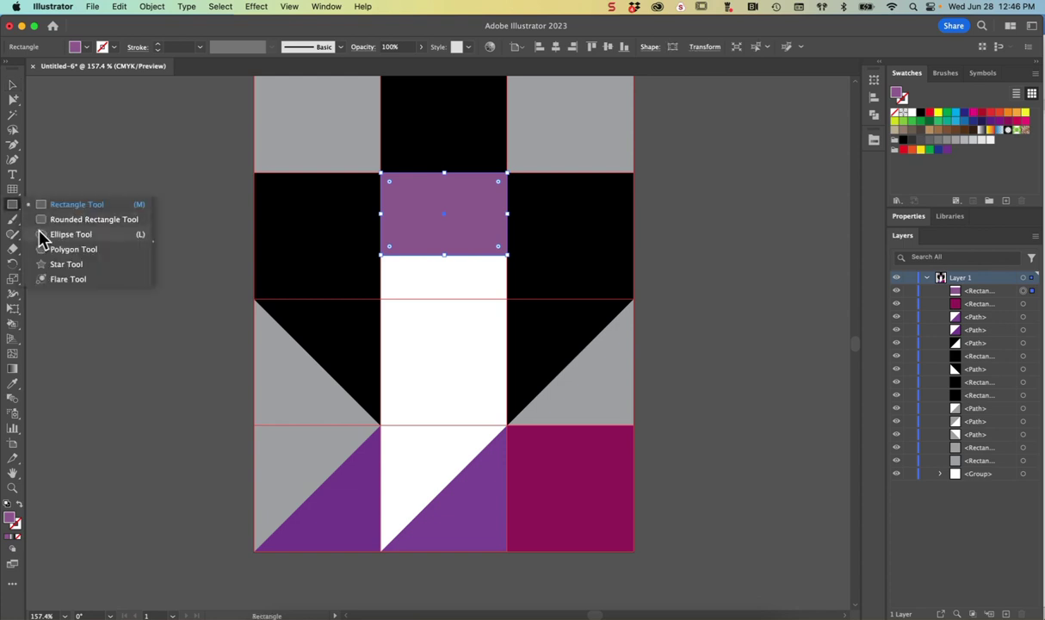
pyautogui.click(39, 234)
pyautogui.scroll(3, 382, 137)
pyautogui.hscroll(2, 382, 137)
pyautogui.scroll(1, 385, 144)
pyautogui.hscroll(1, 385, 143)
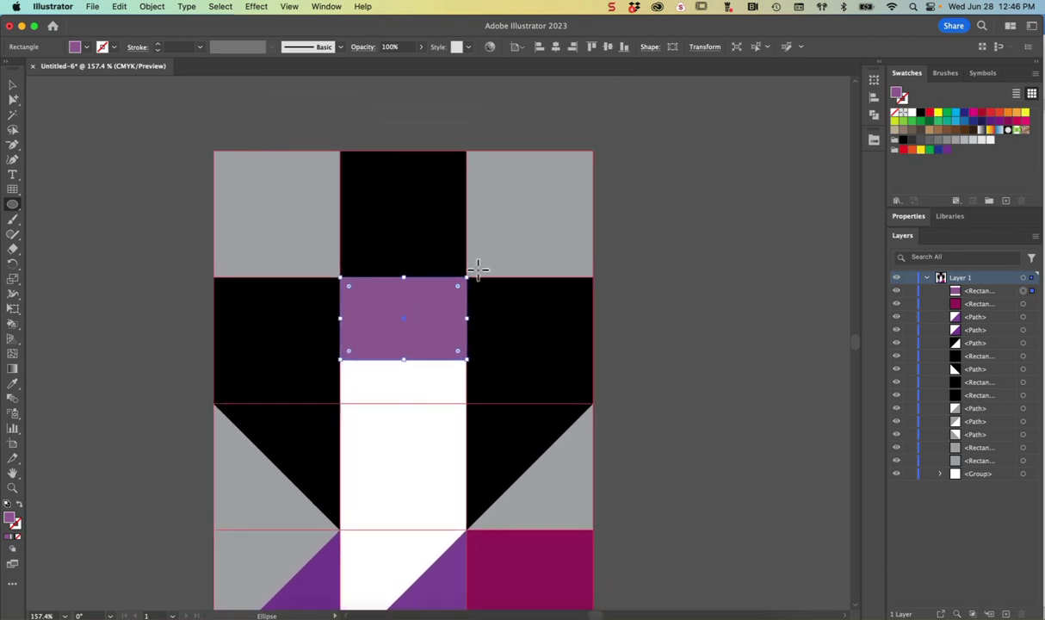
pyautogui.click(12, 86)
pyautogui.click(54, 164)
pyautogui.click(12, 206)
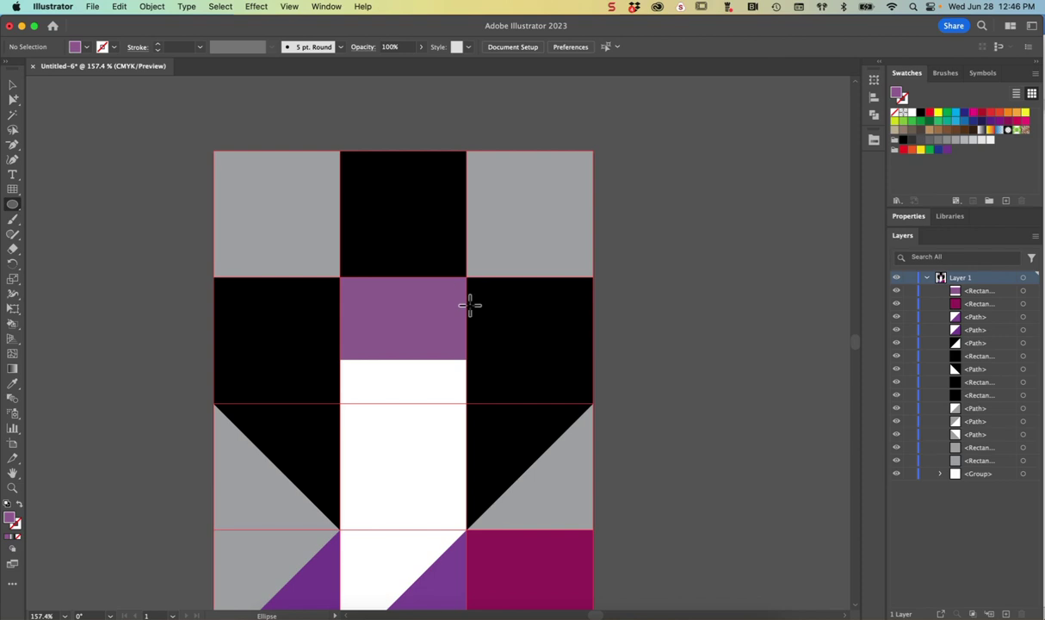
pyautogui.moveTo(466, 276); pyautogui.dragTo(581, 169)
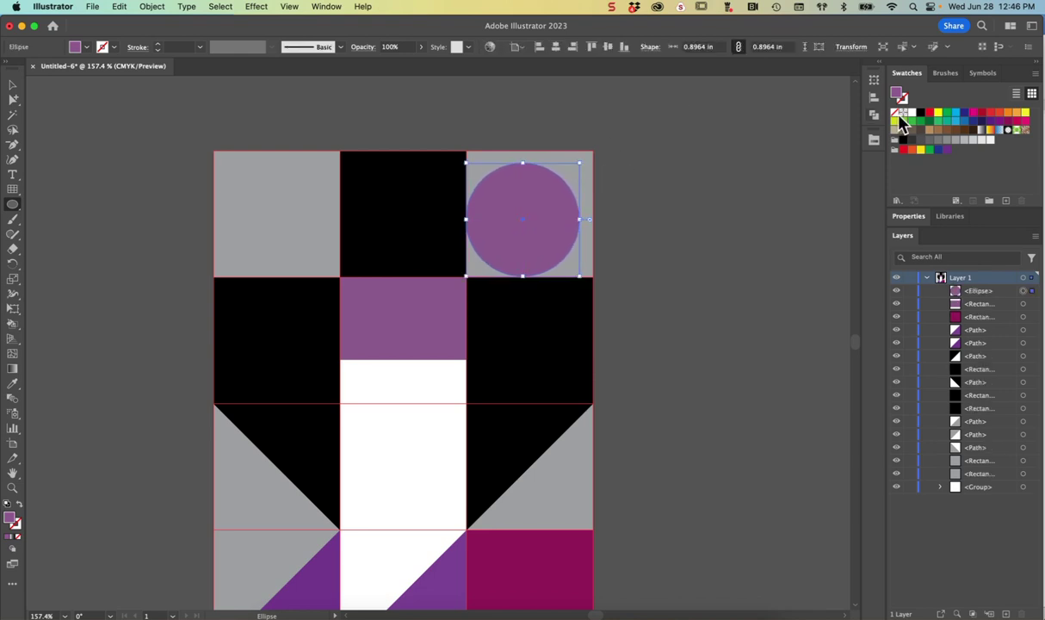
pyautogui.click(929, 113)
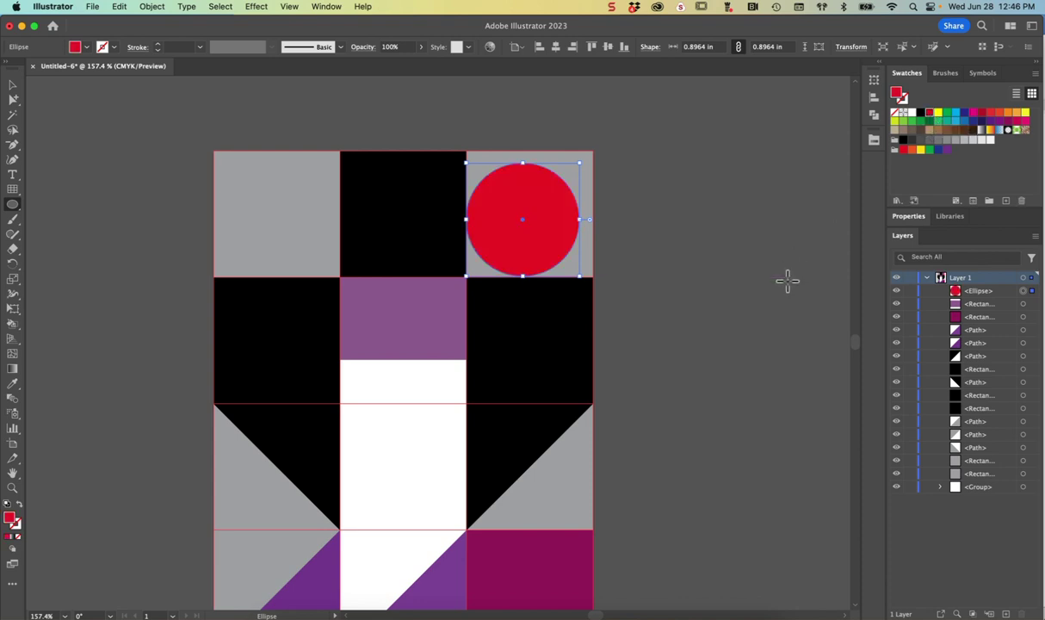
pyautogui.click(13, 85)
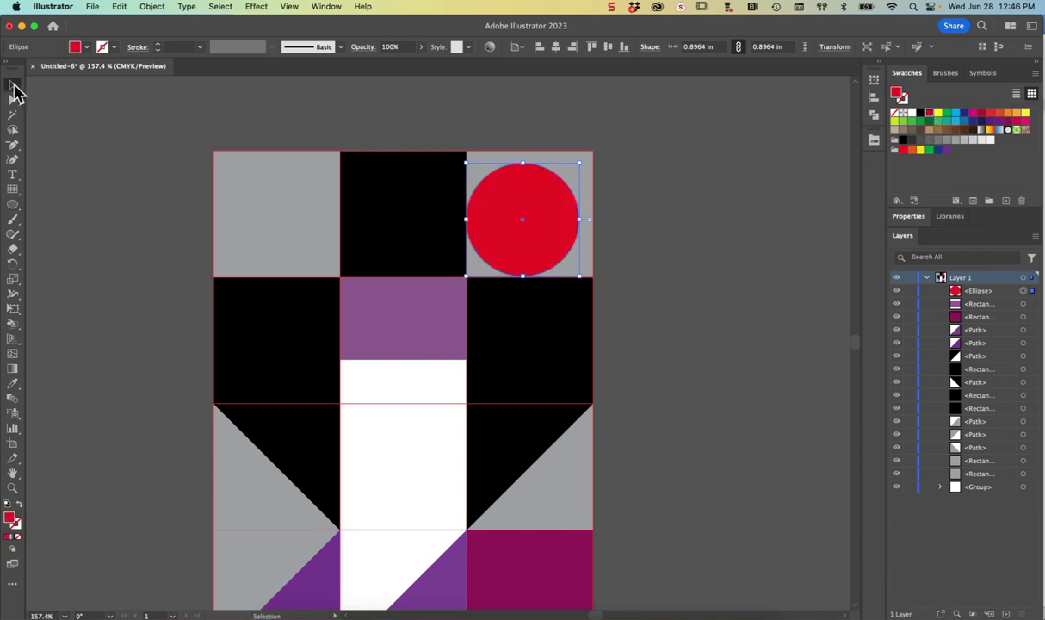
pyautogui.click(60, 121)
# Change the large circle's fill to a darker red swatch and deselect it
pyautogui.scroll(-2, 66, 124)
pyautogui.hscroll(-1, 67, 124)
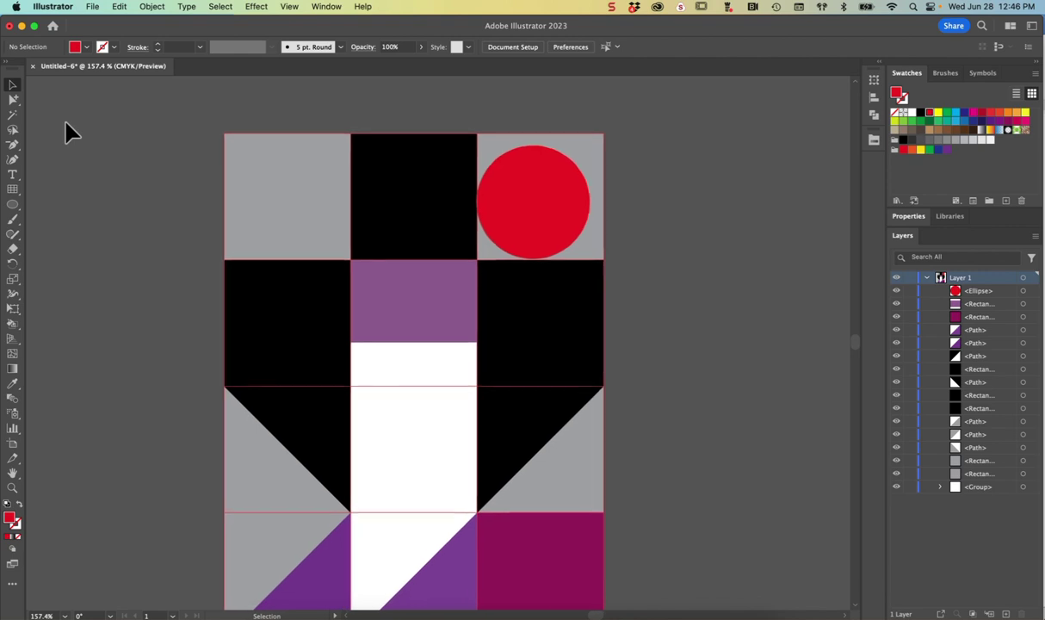
pyautogui.scroll(-2, 67, 124)
pyautogui.hscroll(-1, 66, 124)
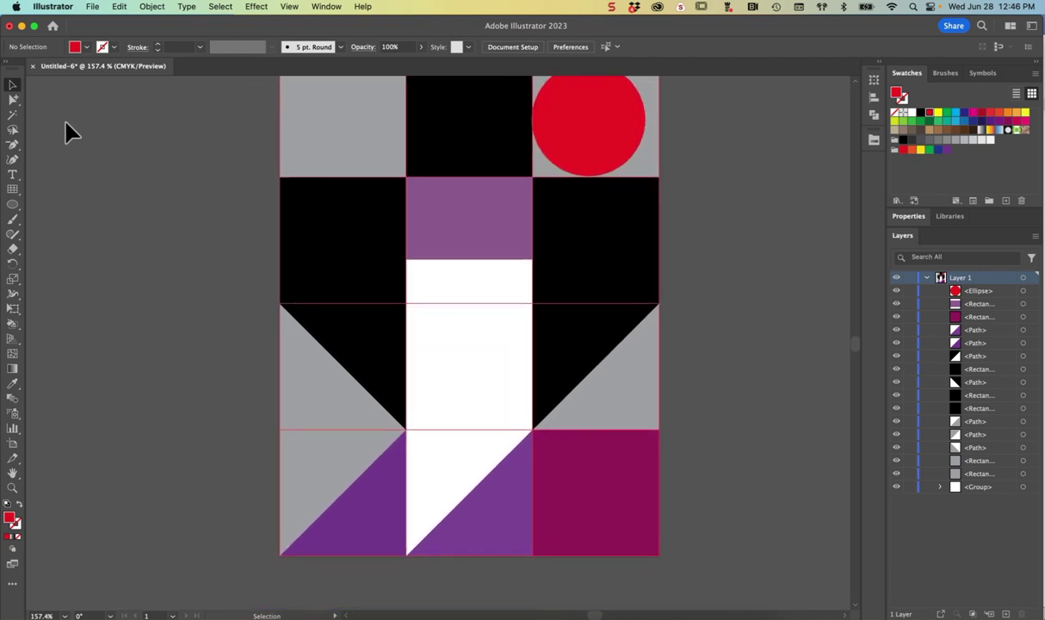
pyautogui.scroll(2, 67, 124)
pyautogui.hscroll(1, 66, 124)
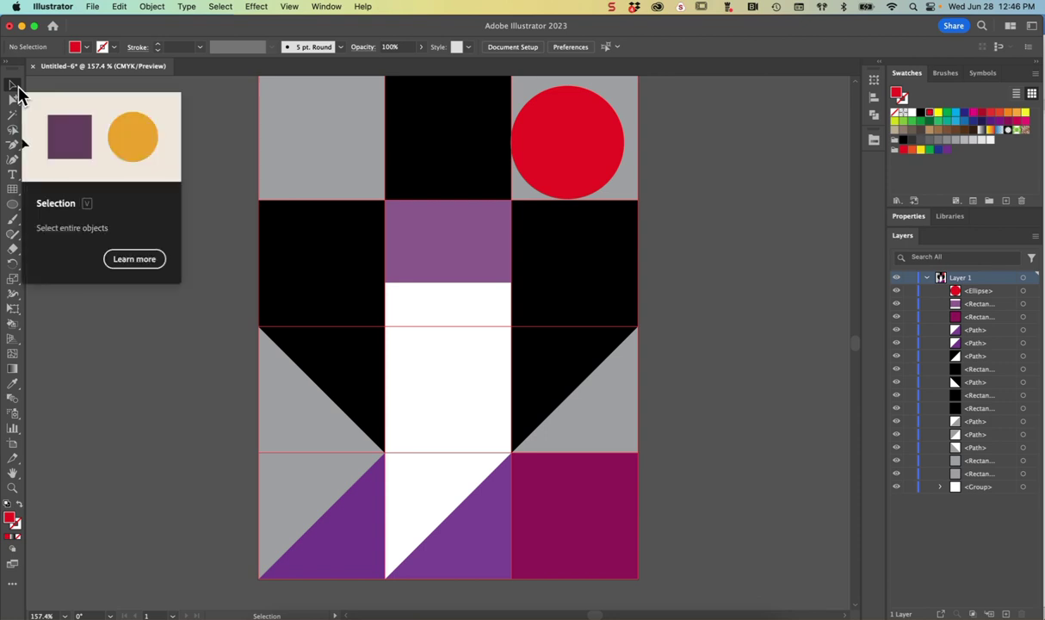
pyautogui.click(594, 156)
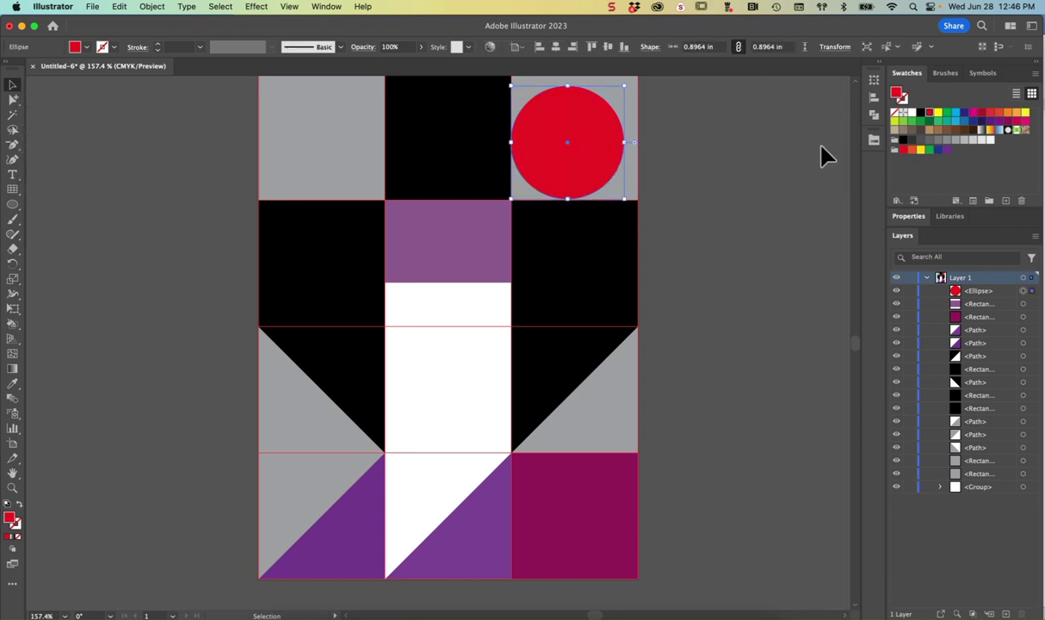
pyautogui.click(981, 113)
pyautogui.click(831, 185)
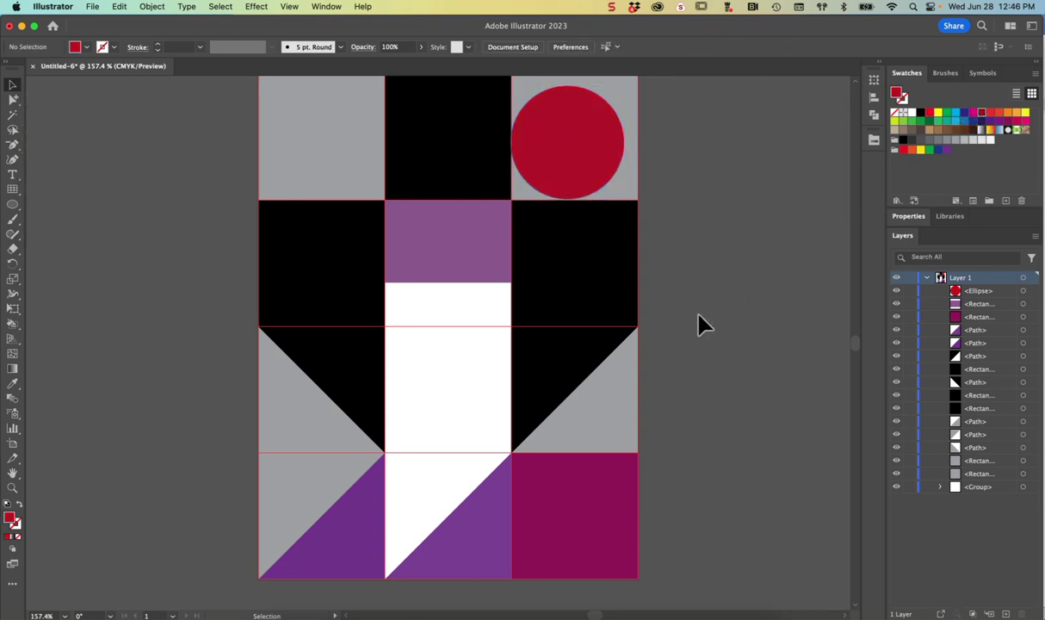
# Draw a dark red circle about 0.28 in across directly below the light purple rectangle, touching the white column's left edge
pyautogui.press('super+equal')
pyautogui.press('super+equal')
pyautogui.scroll(-1, 706, 327)
pyautogui.hscroll(2, 679, 327)
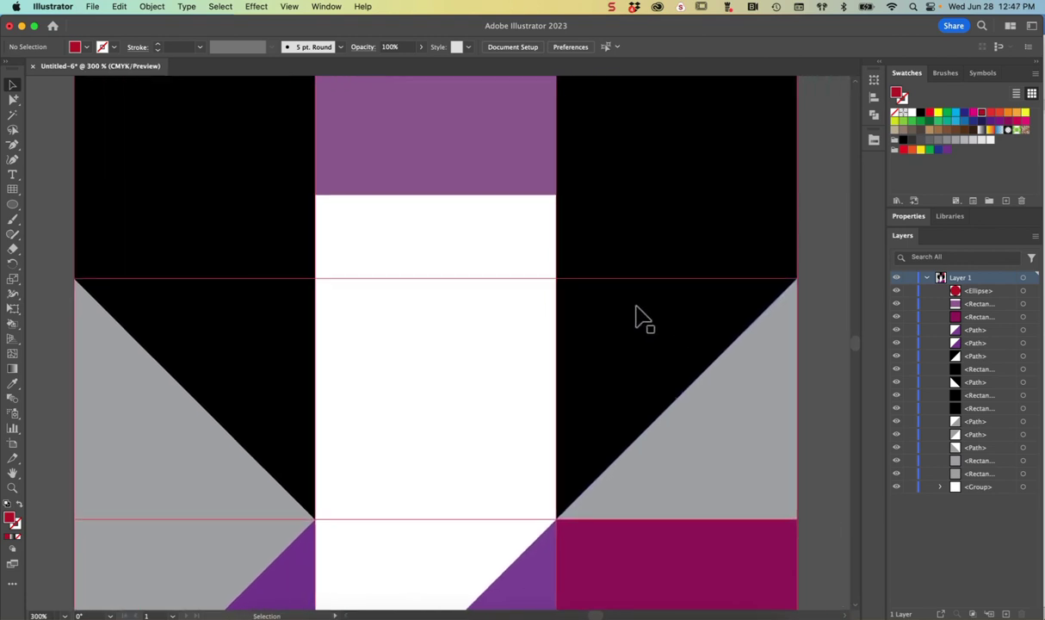
pyautogui.click(12, 205)
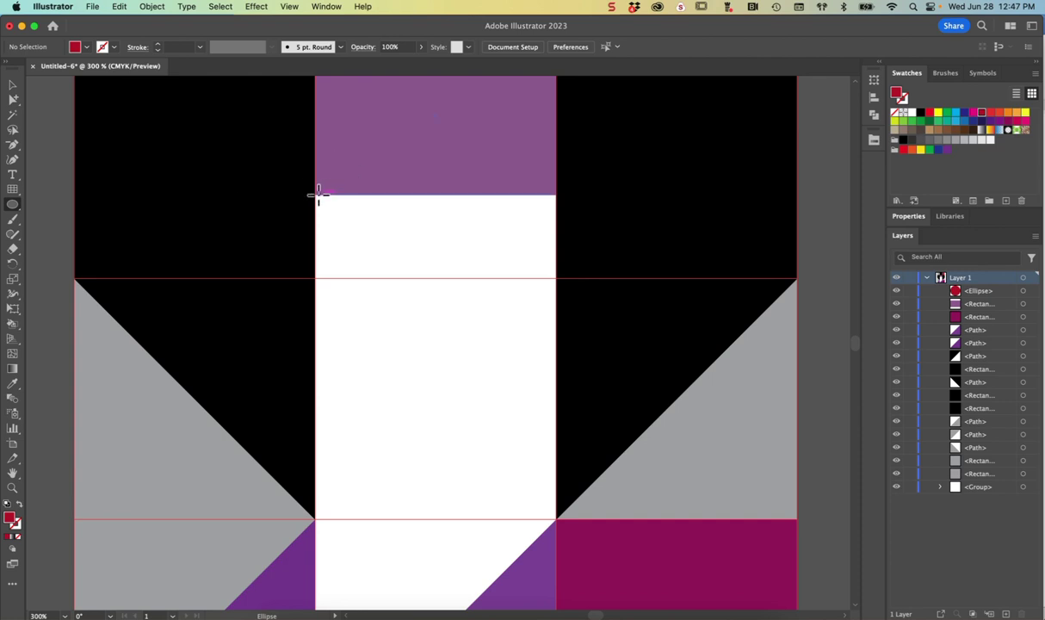
pyautogui.moveTo(315, 195); pyautogui.dragTo(384, 264)
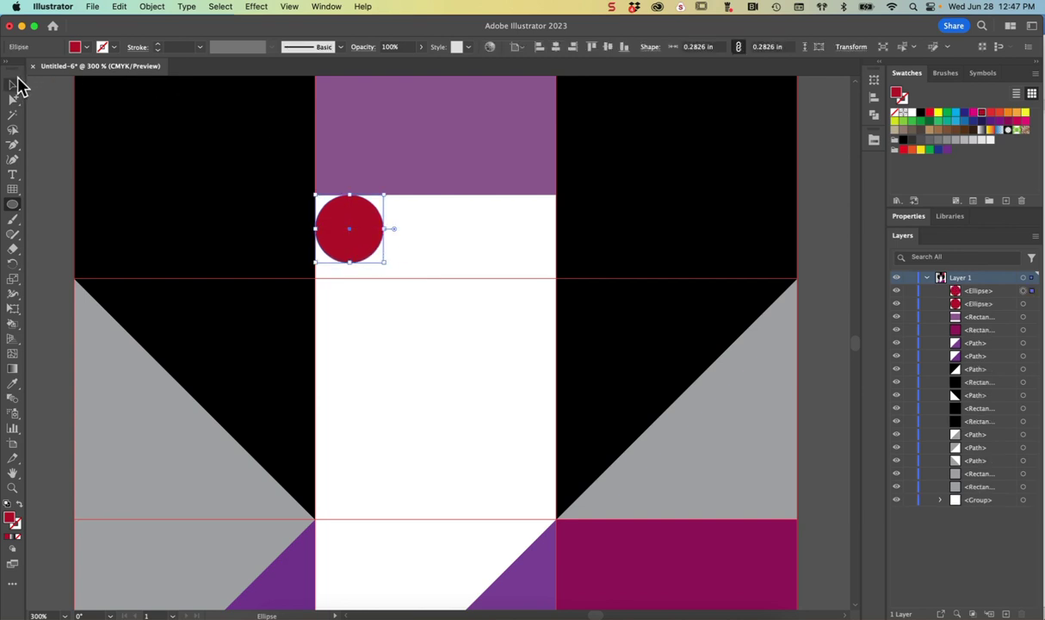
# Copy the small circle level to the white column's right edge, and copy it again to the horizontal center of the third row's middle cell
pyautogui.click(13, 85)
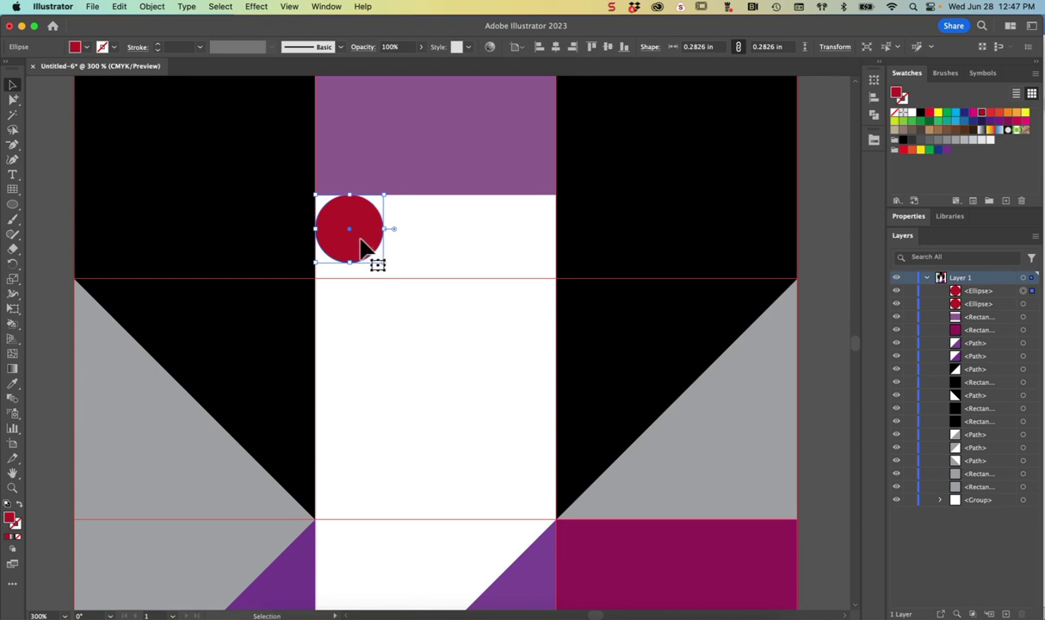
pyautogui.moveTo(362, 247); pyautogui.dragTo(533, 243)
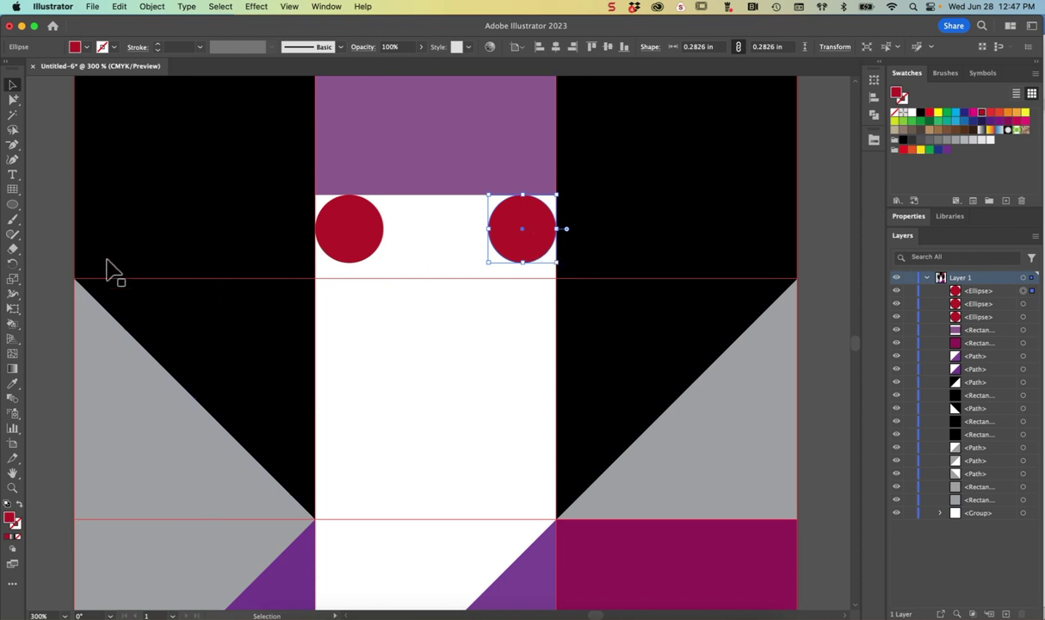
pyautogui.hscroll(-3, 137, 293)
pyautogui.scroll(-2, 138, 293)
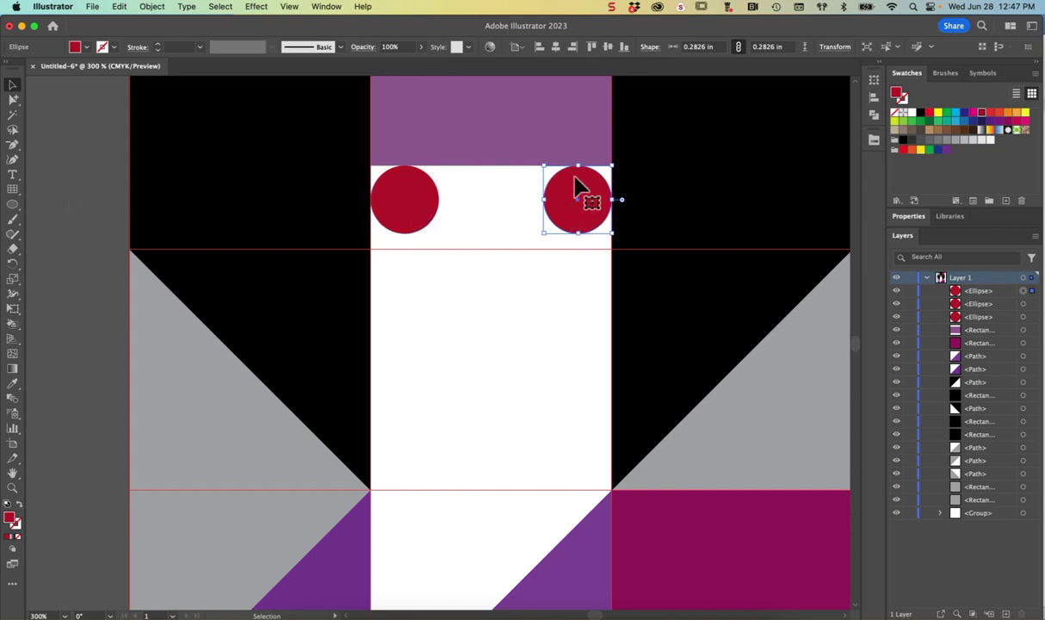
pyautogui.moveTo(590, 213); pyautogui.dragTo(502, 425)
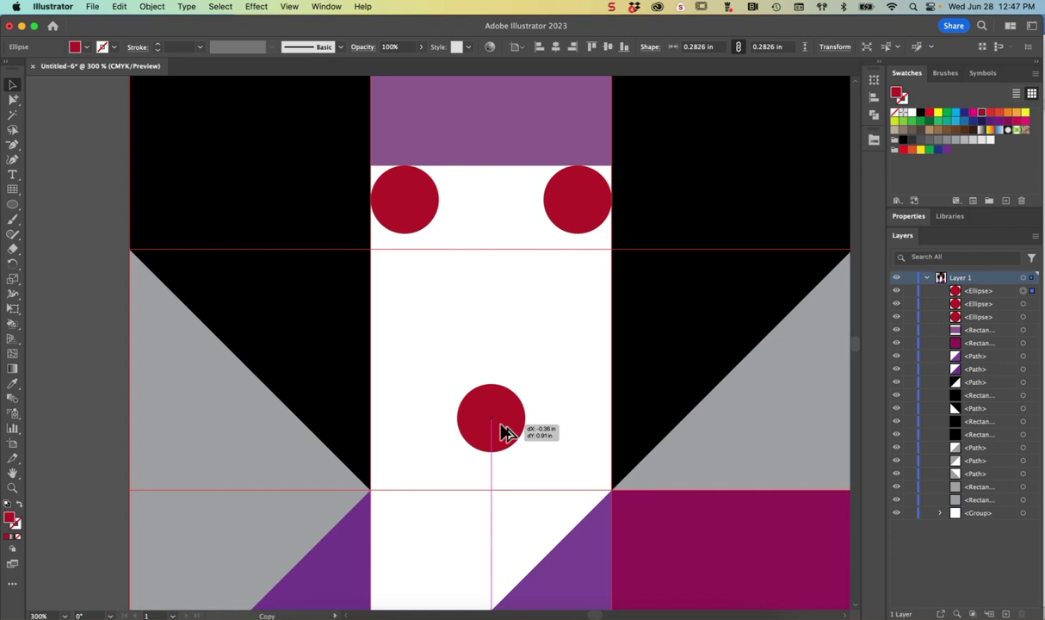
pyautogui.moveTo(505, 431); pyautogui.dragTo(505, 432)
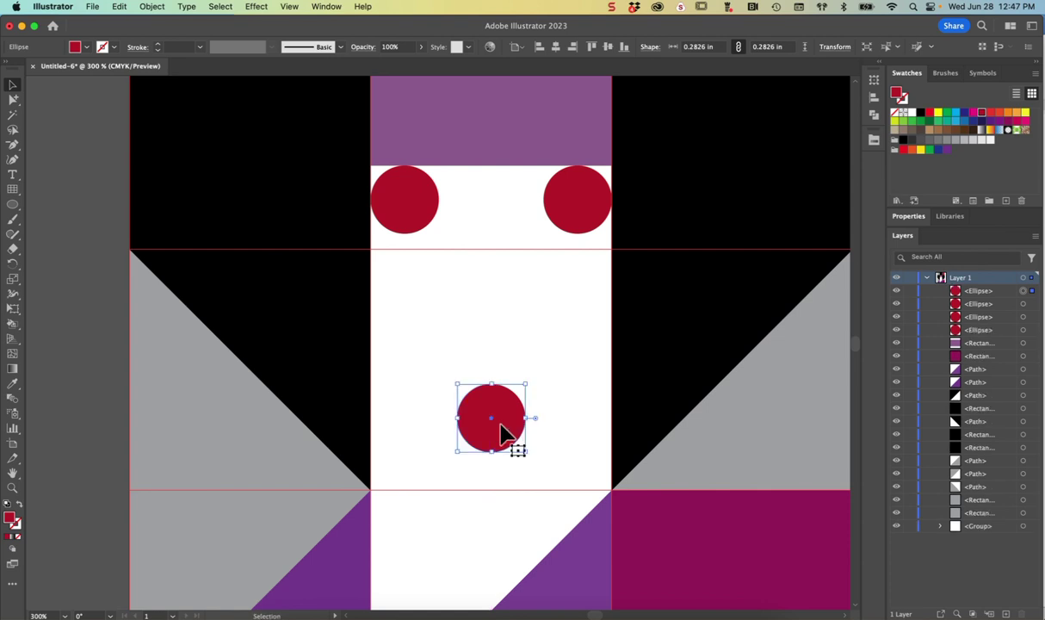
# Shrink the lower center circle to about 0.22 in, recenter it in the white column, and place an overlapping copy slightly above it
pyautogui.moveTo(526, 384); pyautogui.dragTo(508, 436)
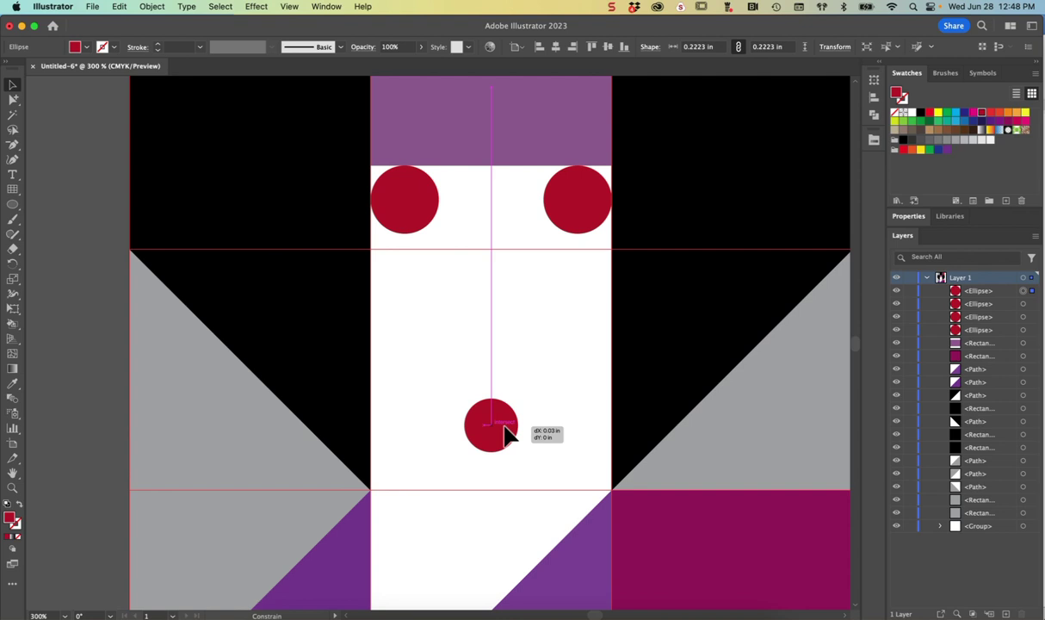
pyautogui.moveTo(508, 437); pyautogui.dragTo(507, 435)
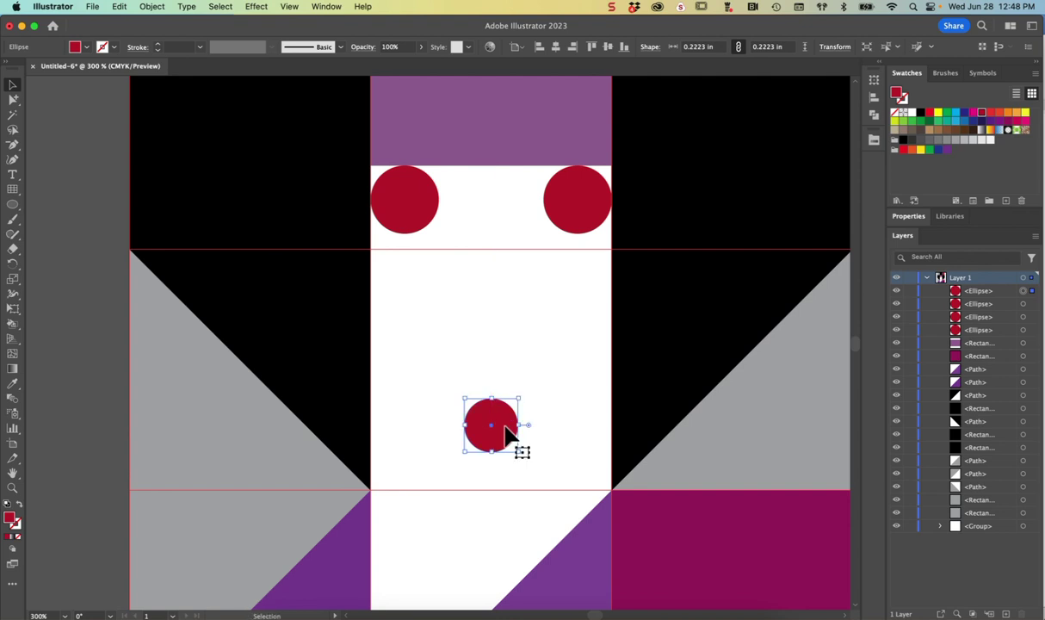
pyautogui.moveTo(507, 435); pyautogui.dragTo(508, 422)
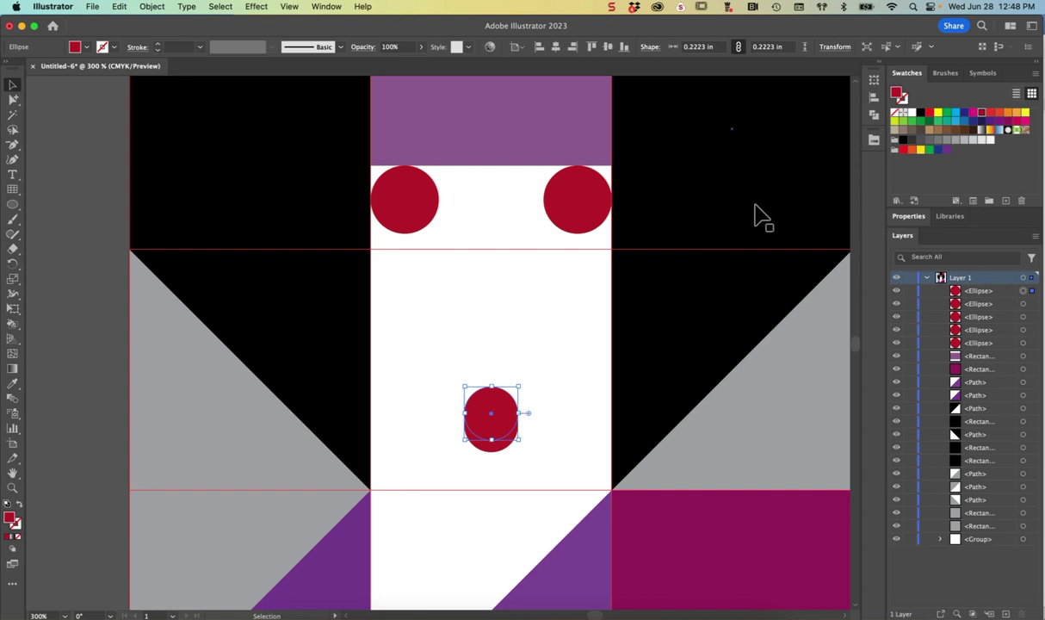
# Scale the upper of the two overlapping lower circles to 80% in both width and height, and deselect it
pyautogui.click(910, 216)
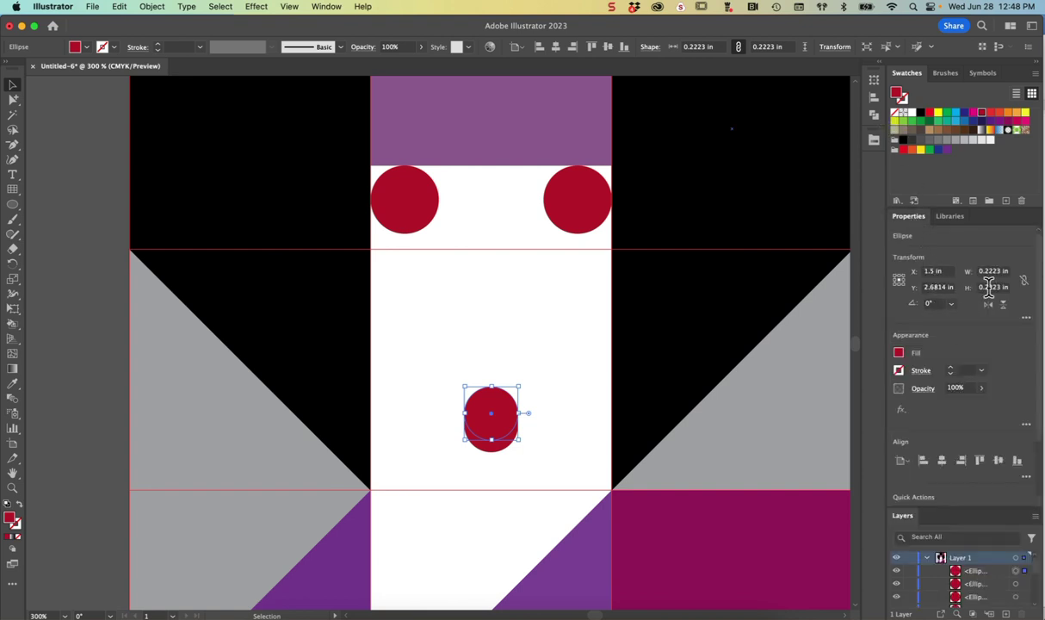
pyautogui.click(947, 272)
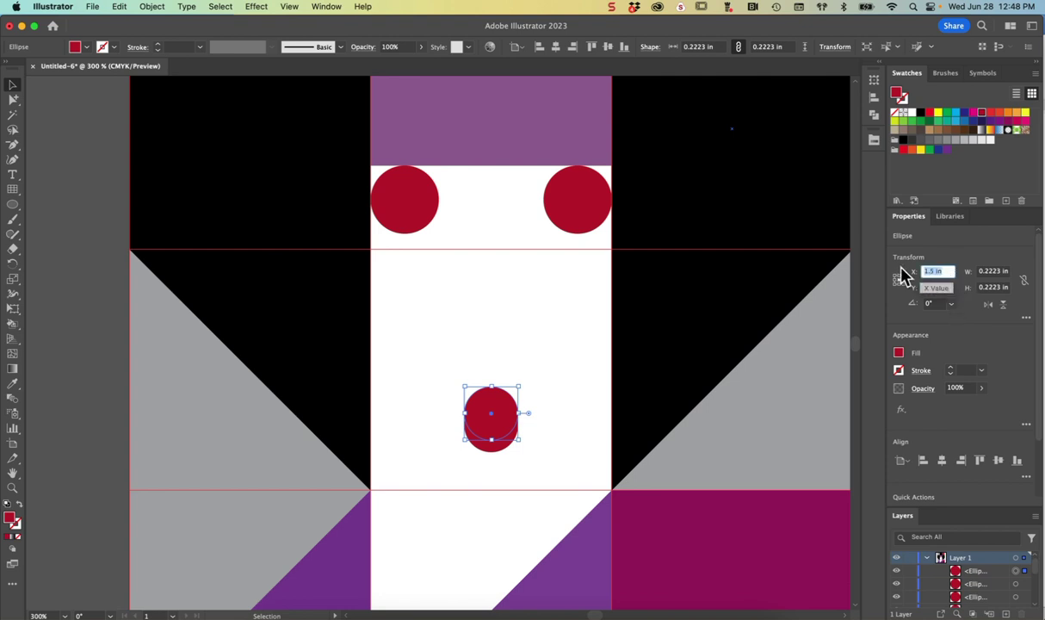
pyautogui.click(992, 272)
pyautogui.click(1008, 270)
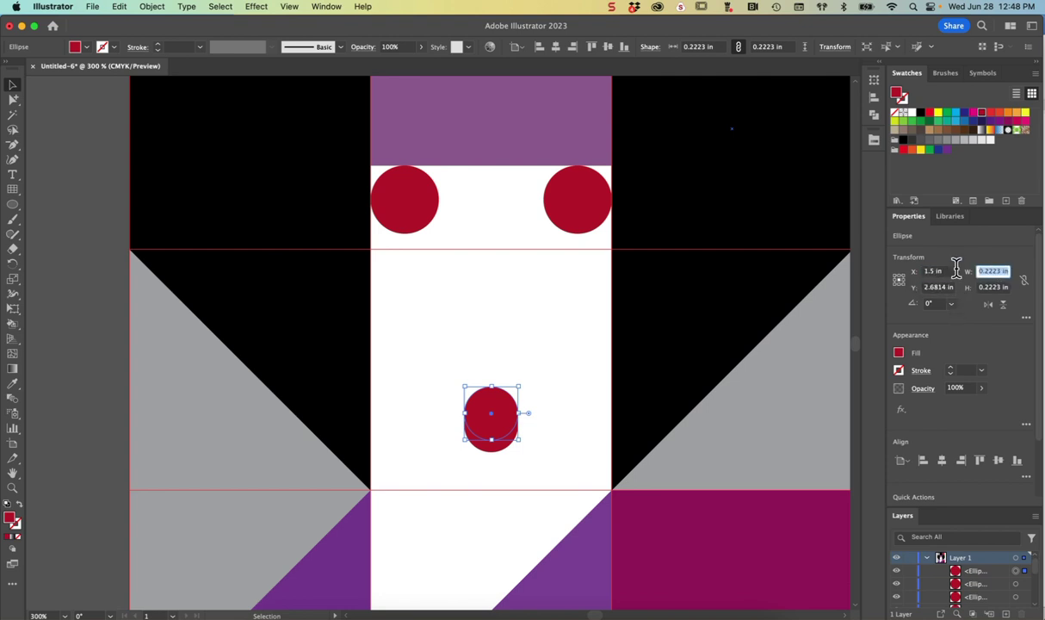
pyautogui.write('80%')
pyautogui.press('Tab')
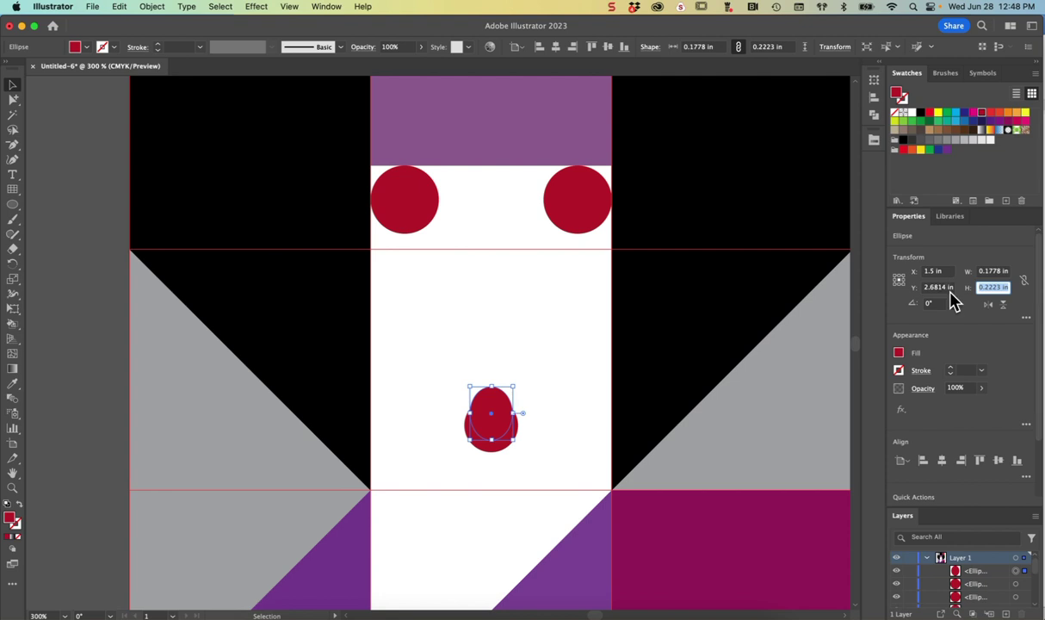
pyautogui.write('80')
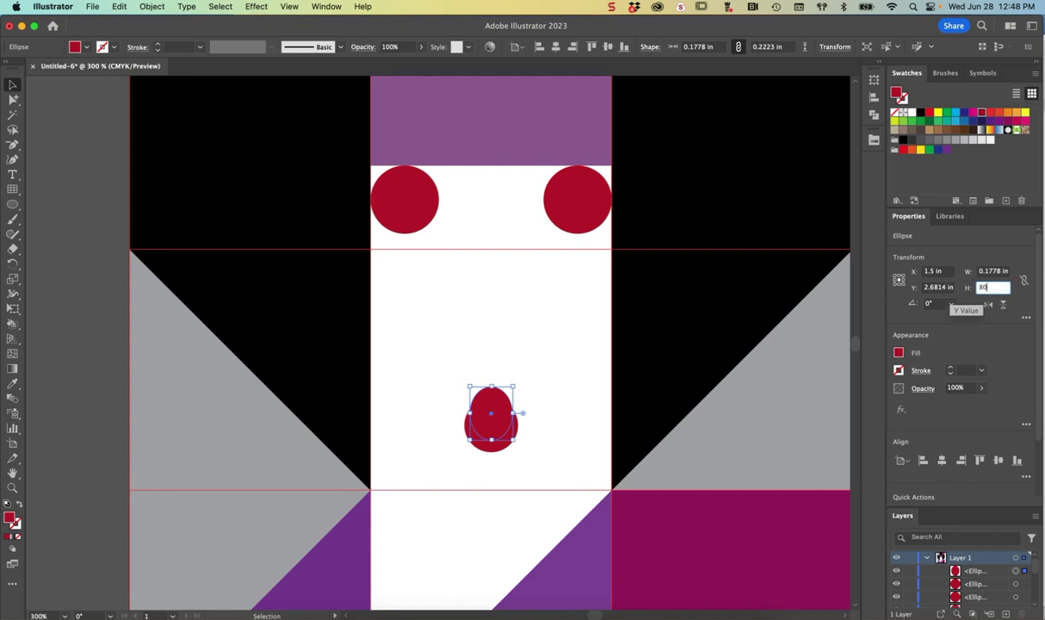
pyautogui.press('Tab')
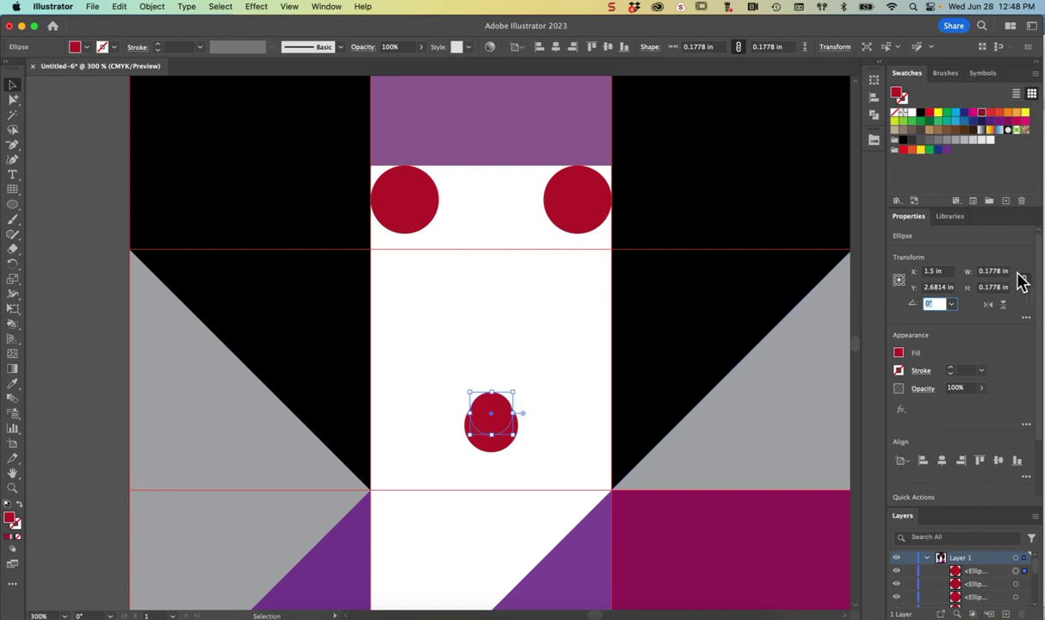
pyautogui.click(545, 365)
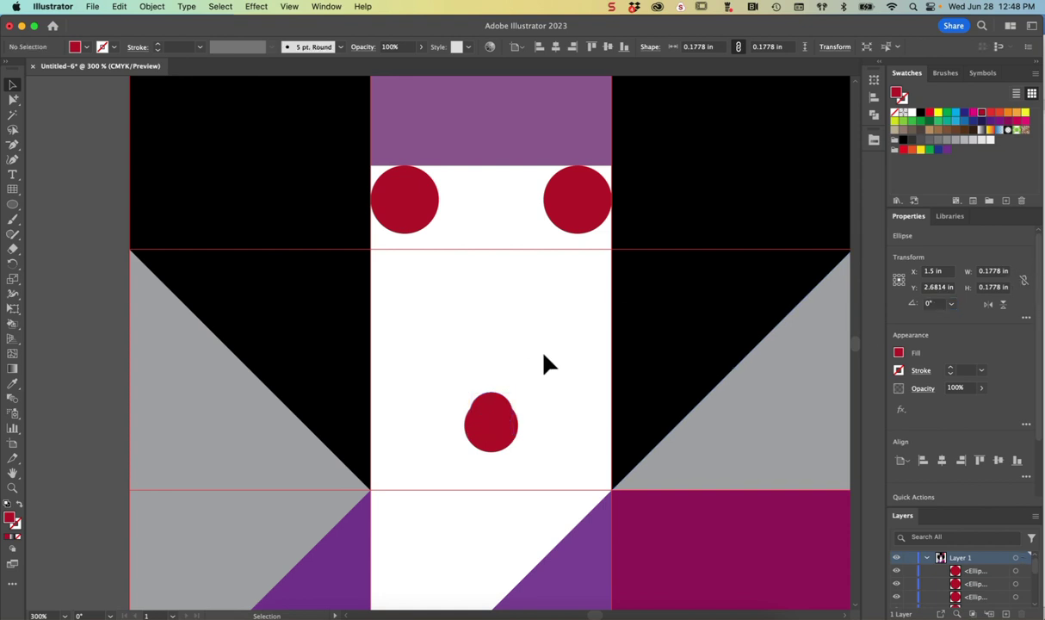
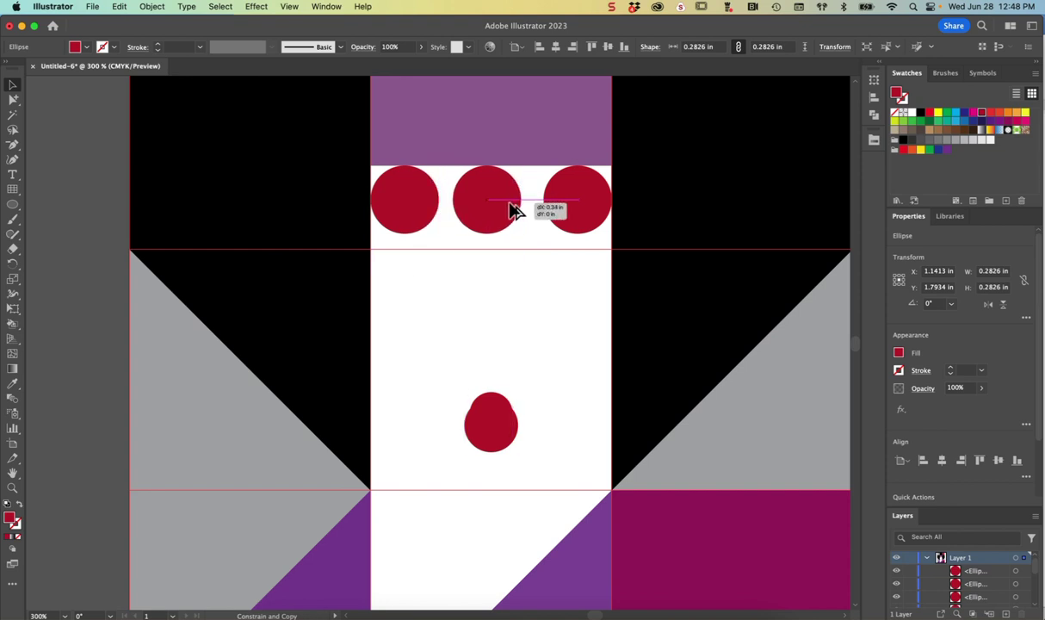
# Copy one of the upper red circles level into the gap between the pair and fill the copy black
pyautogui.click(919, 115)
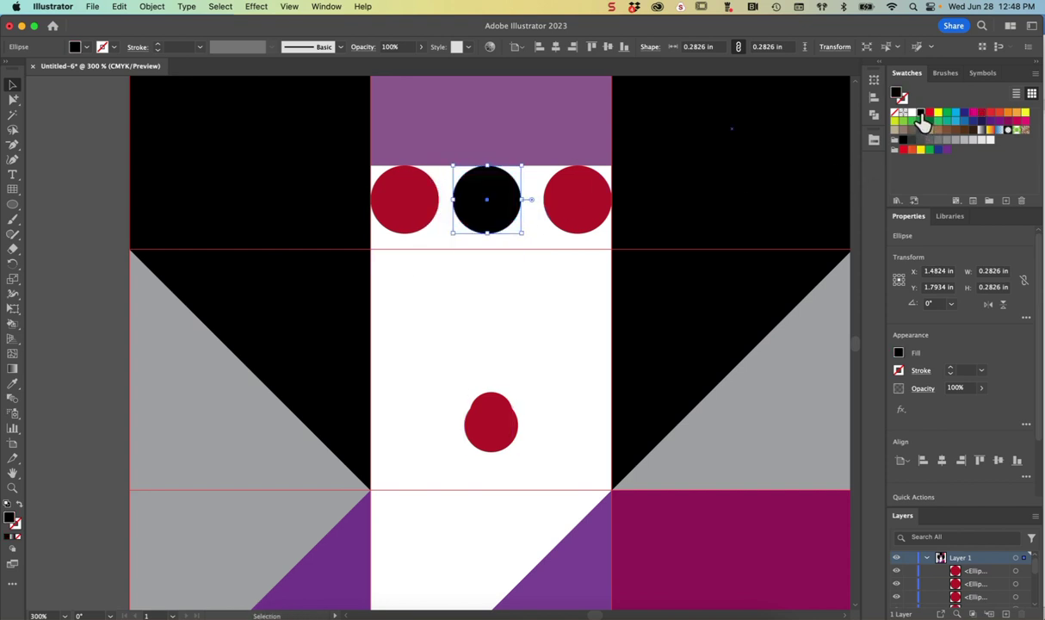
pyautogui.click(13, 144)
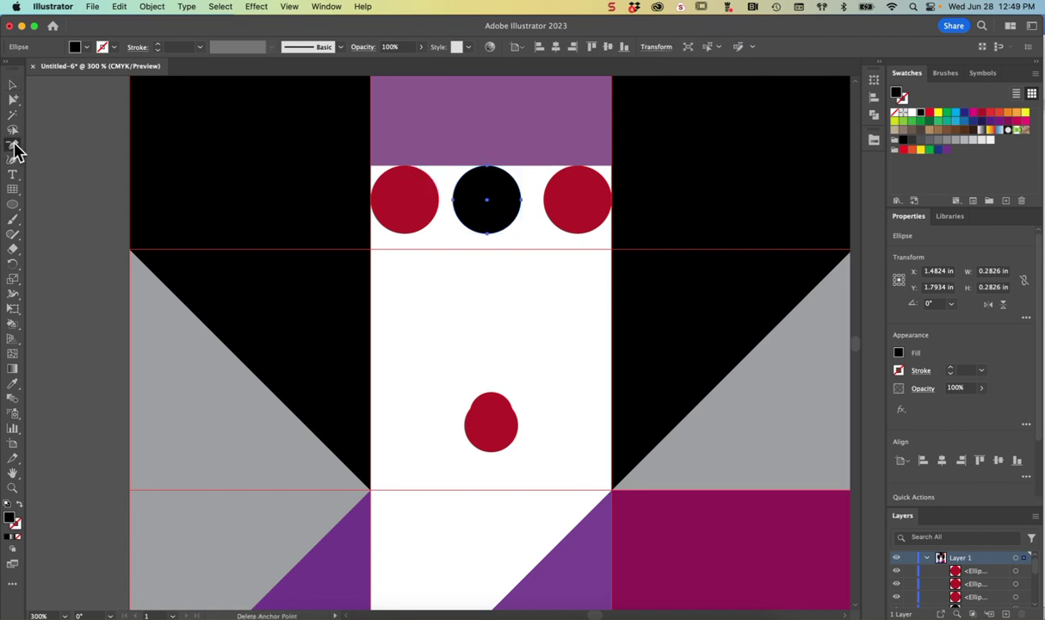
pyautogui.click(487, 234)
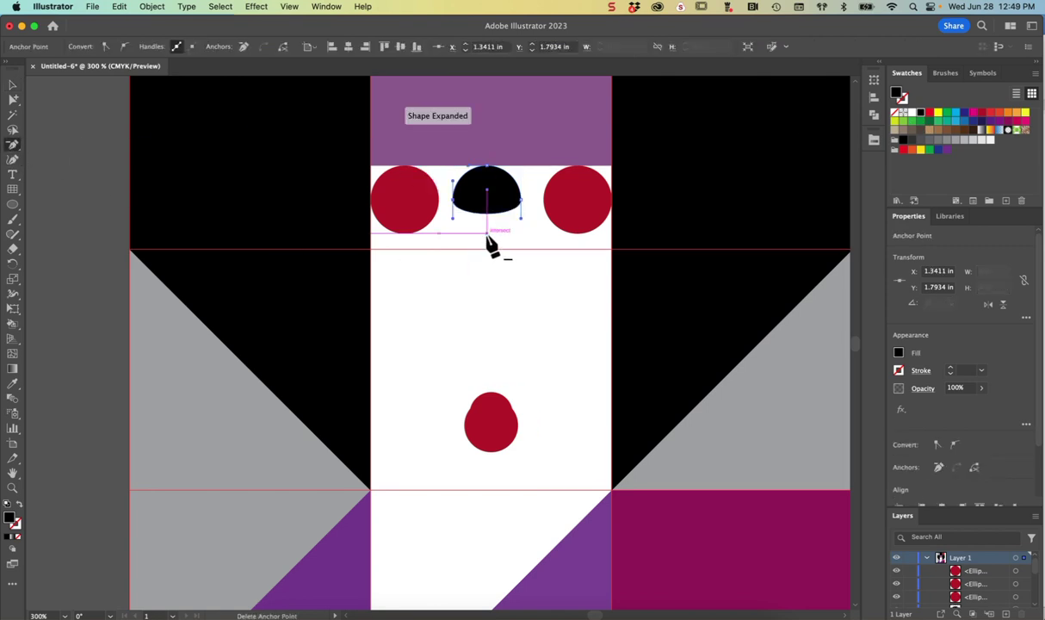
pyautogui.press('super+z')
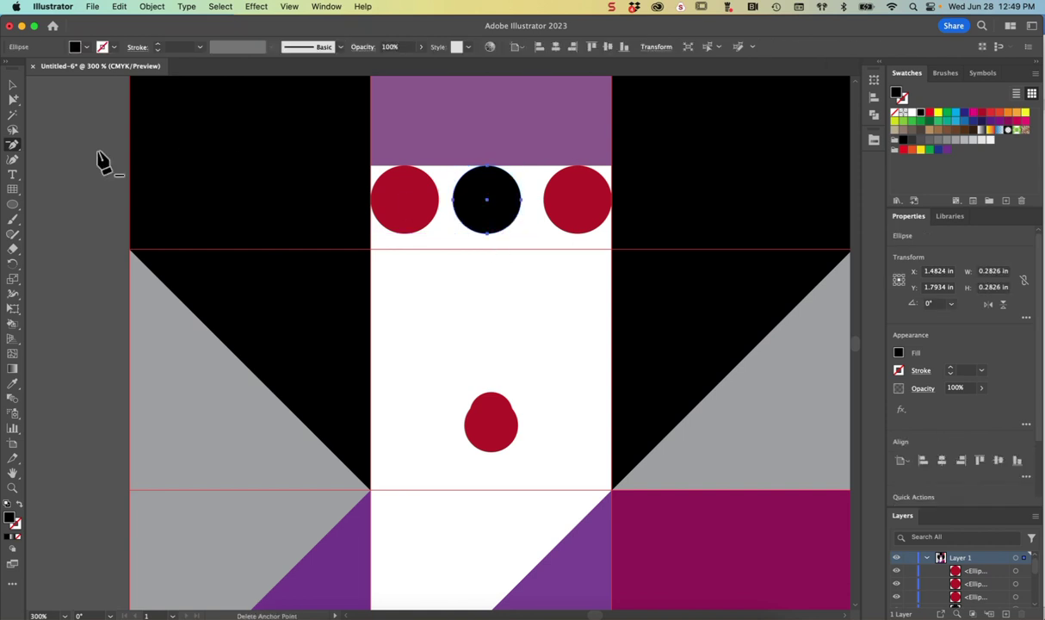
# Draw a rectangle about 0.37 × 0.14 in over the black circle's lower half and subtract it from the circle
pyautogui.click(13, 204)
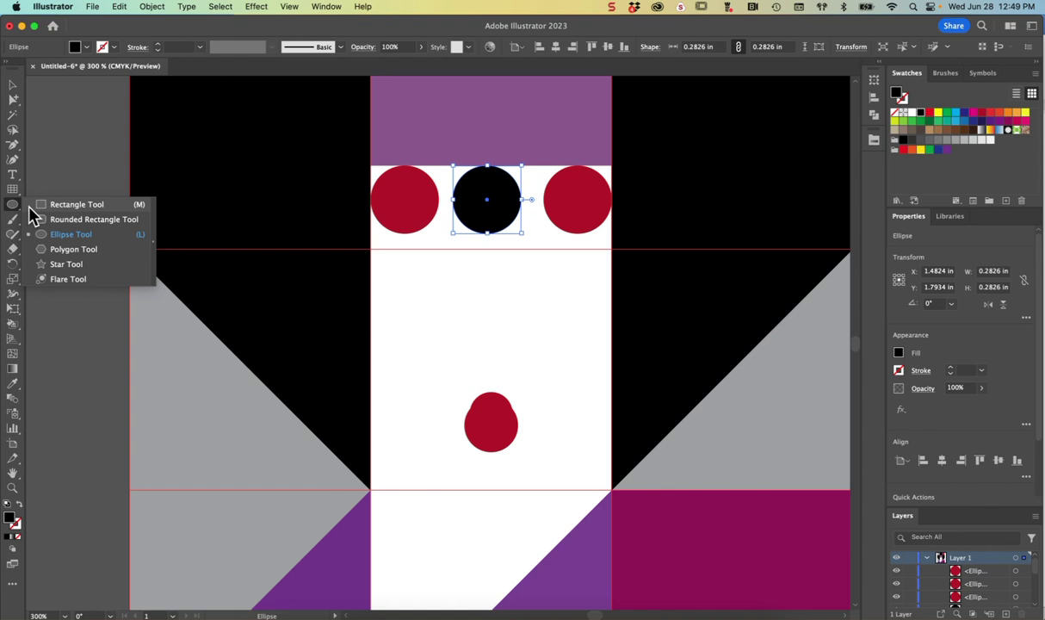
pyautogui.click(34, 205)
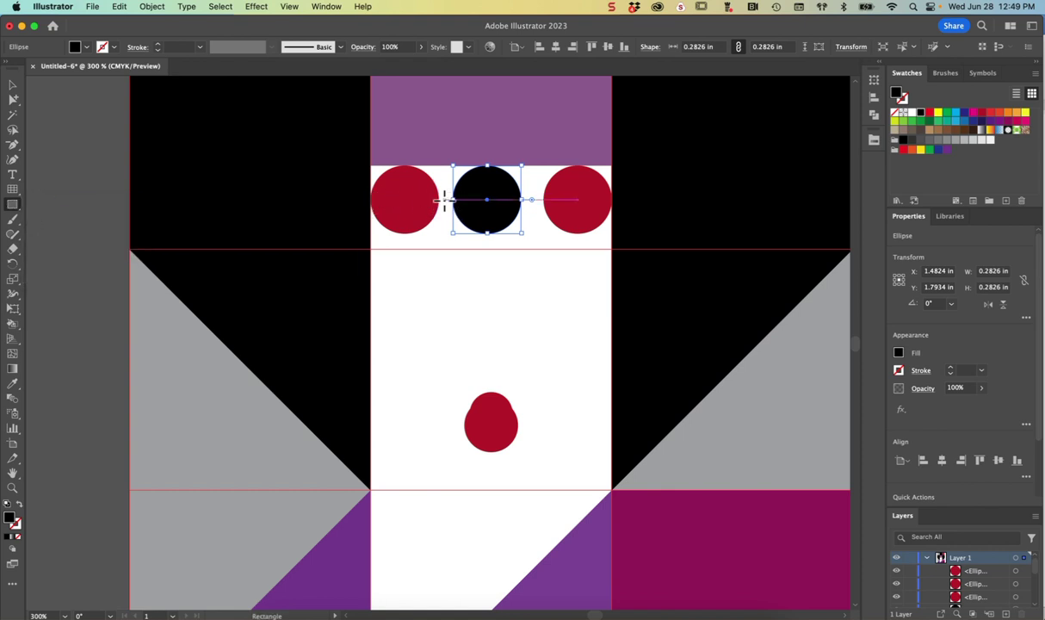
pyautogui.moveTo(444, 199); pyautogui.dragTo(532, 232)
pyautogui.click(12, 87)
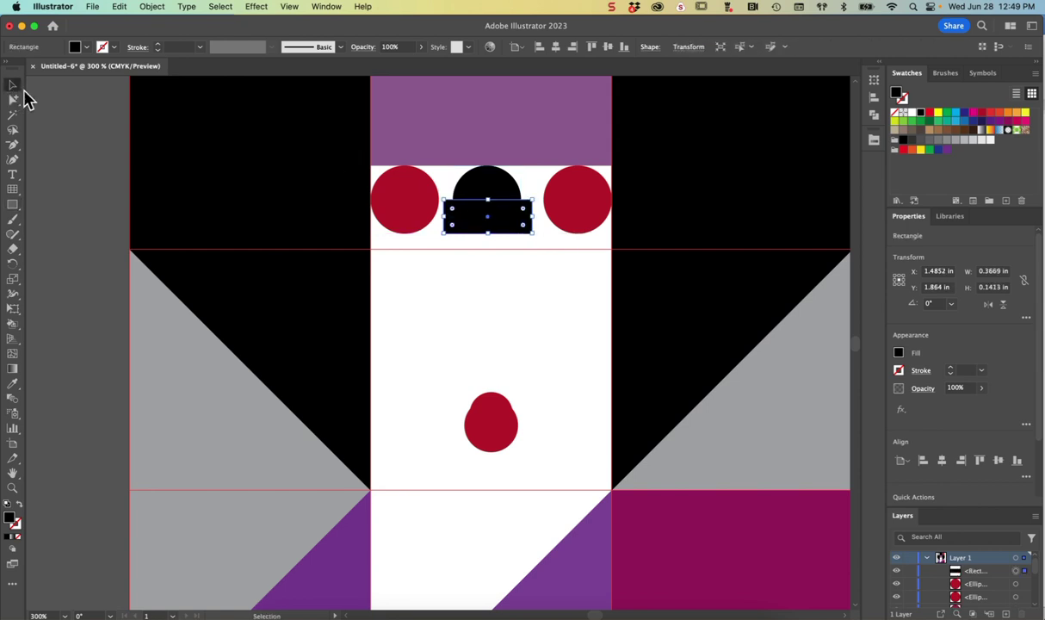
pyautogui.keyDown('shift'); pyautogui.click(503, 194); pyautogui.keyUp('shift')
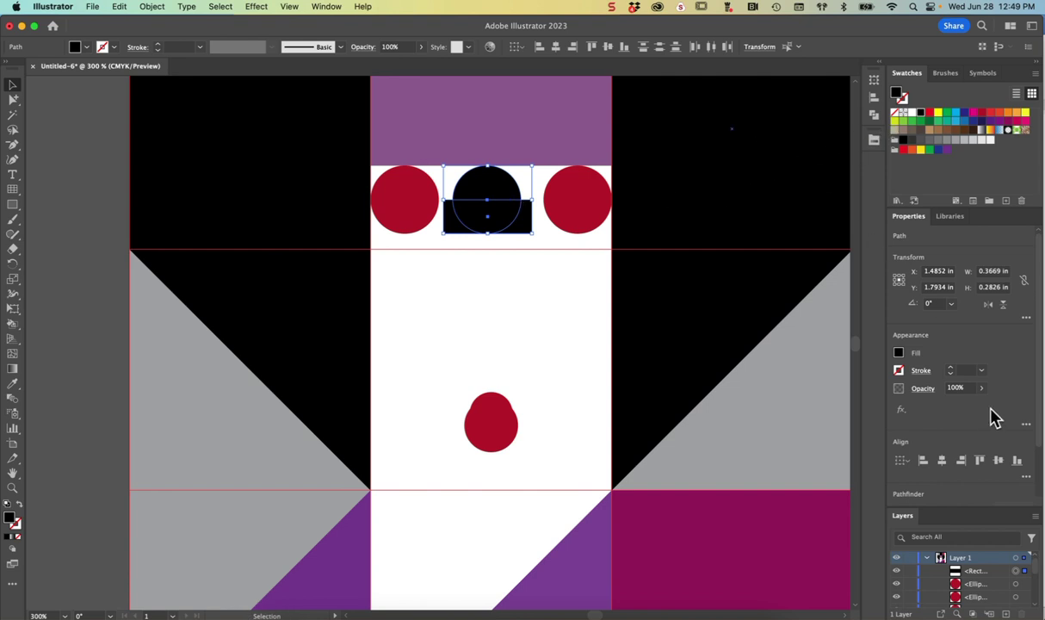
pyautogui.scroll(-3, 990, 412)
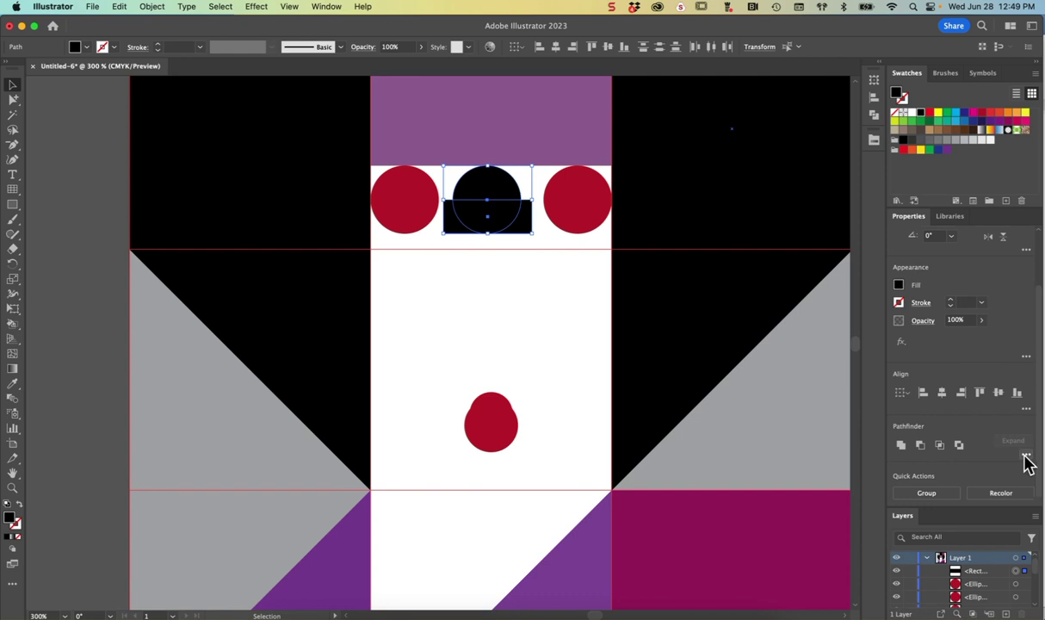
pyautogui.click(920, 446)
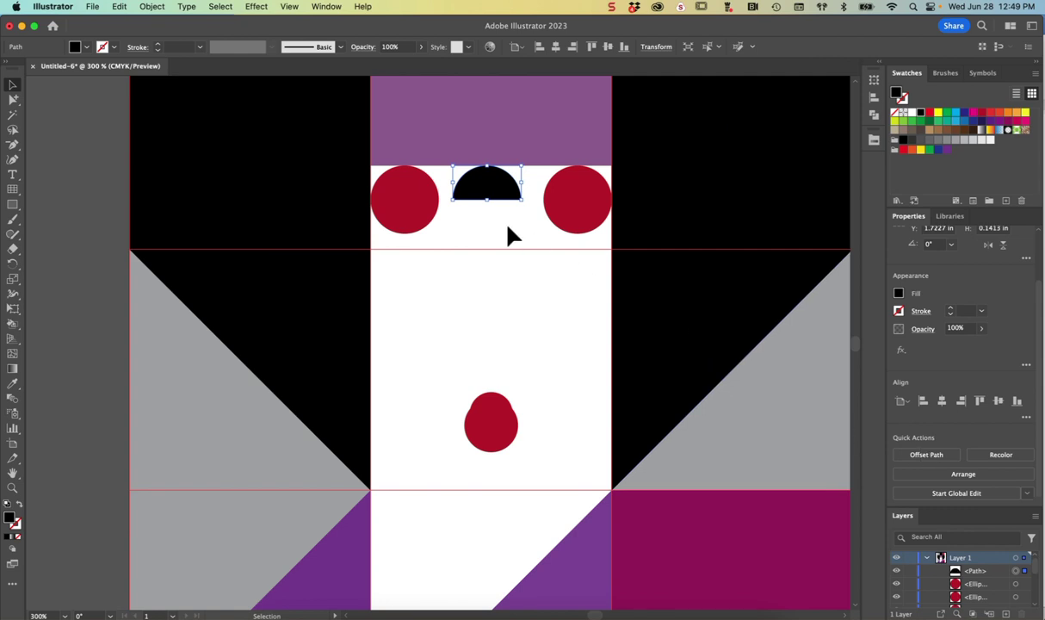
# Place the black half circle, rotated to about 328°, over the left eye circle's lower part and a horizontally flipped copy over the right eye circle
pyautogui.moveTo(506, 197); pyautogui.dragTo(443, 252)
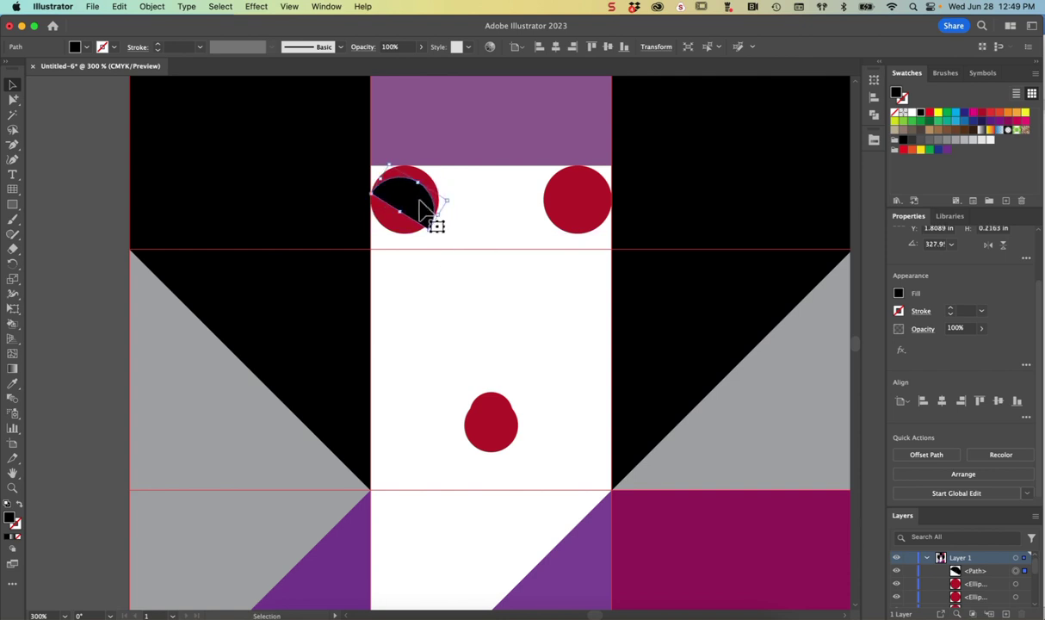
pyautogui.moveTo(414, 195); pyautogui.dragTo(582, 210)
pyautogui.scroll(2, 929, 272)
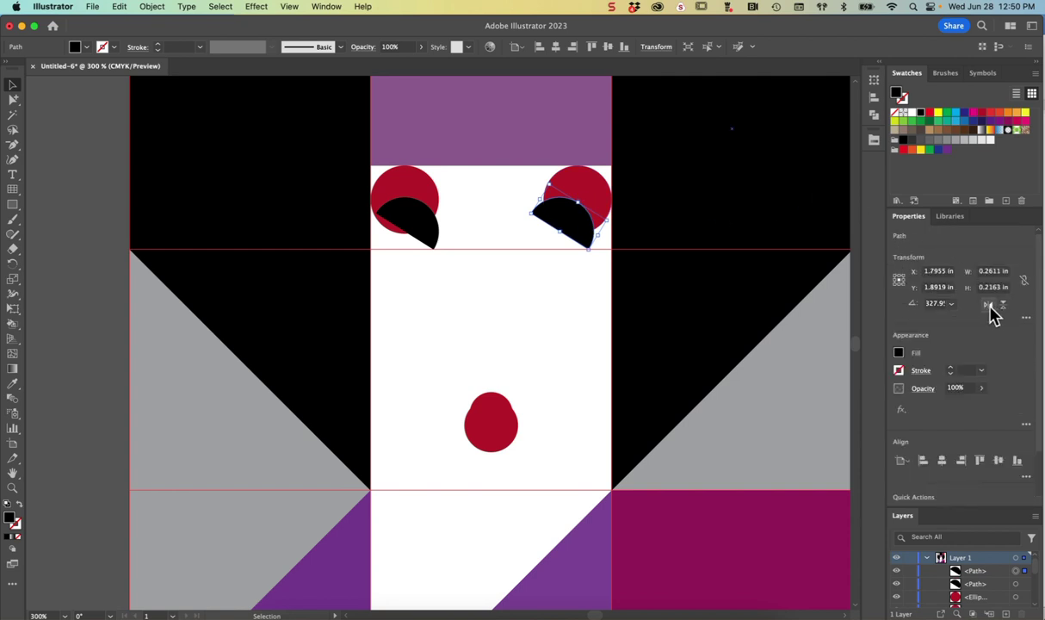
pyautogui.click(988, 305)
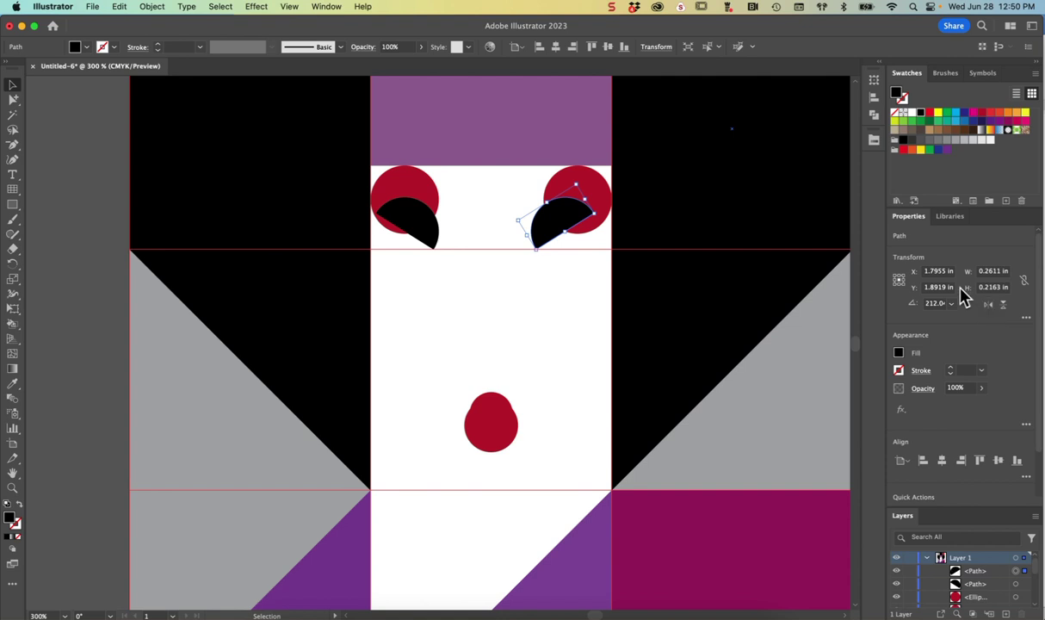
pyautogui.moveTo(545, 242); pyautogui.dragTo(557, 234)
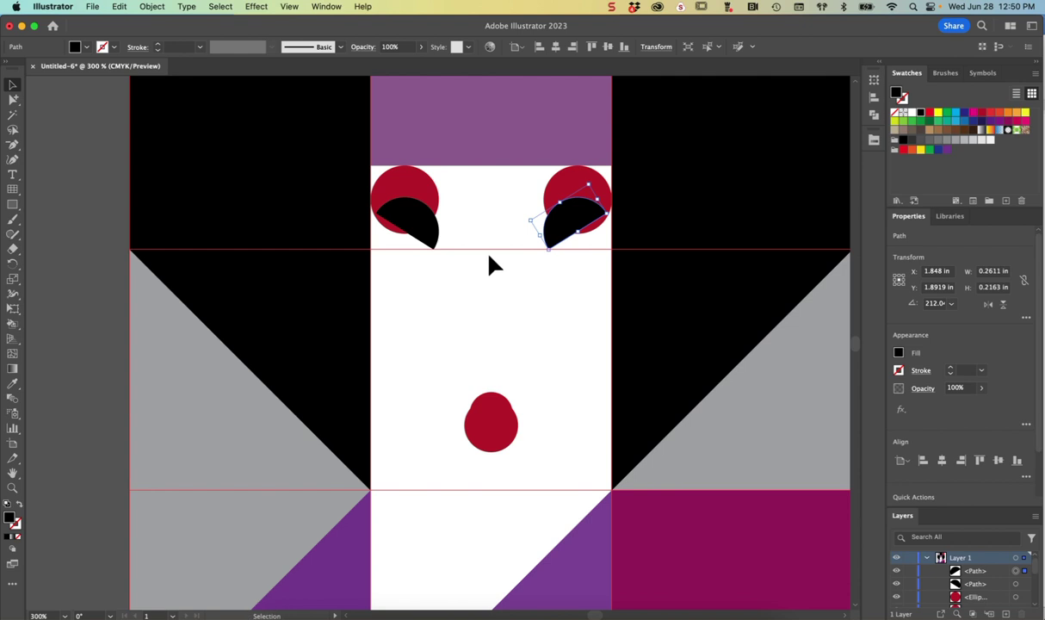
pyautogui.click(489, 288)
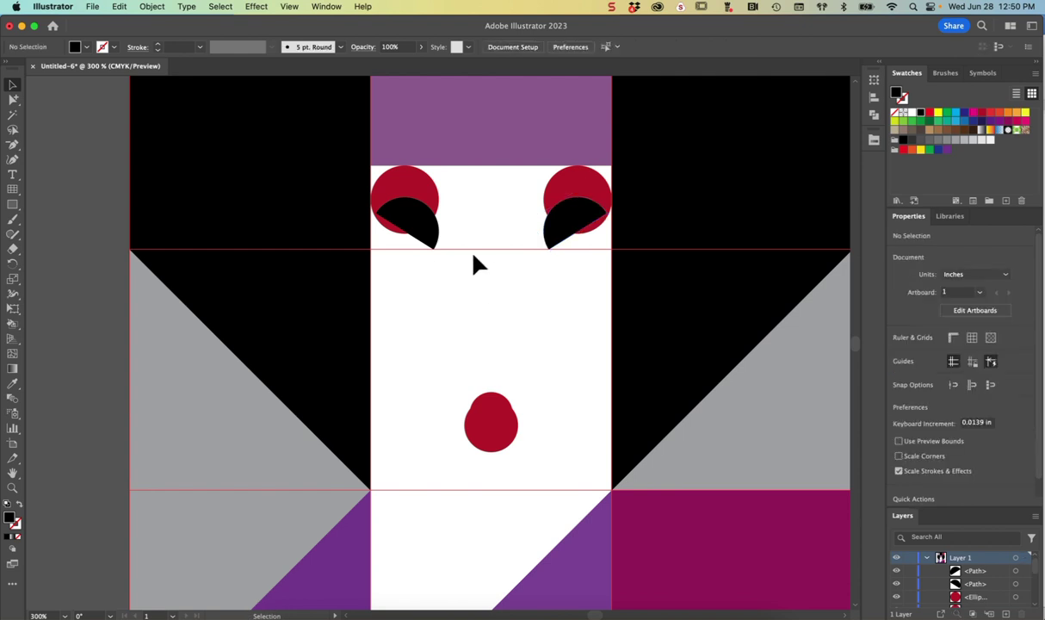
# Draw a black rectangle about 1 × 0.37 in across the white column, directly below the guide under the eyes
pyautogui.click(13, 204)
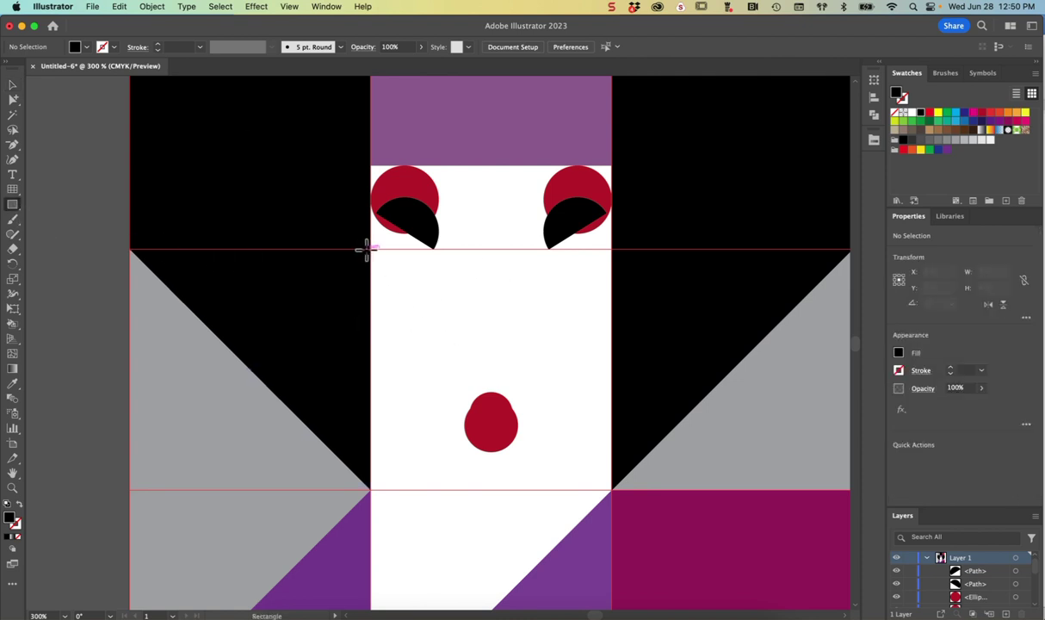
pyautogui.moveTo(371, 250); pyautogui.dragTo(612, 338)
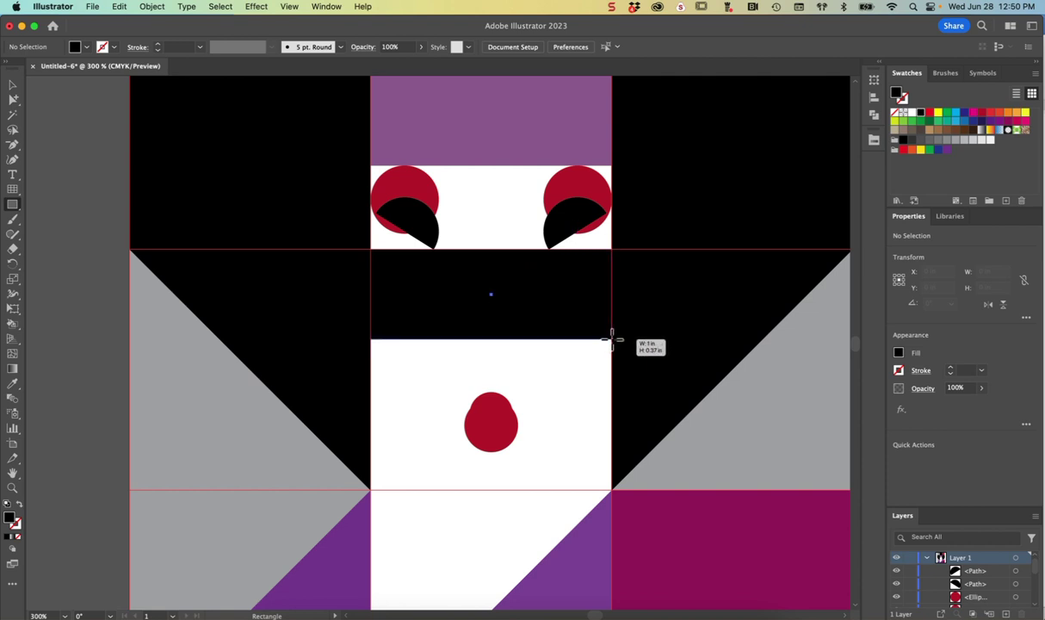
pyautogui.moveTo(611, 338); pyautogui.dragTo(613, 338)
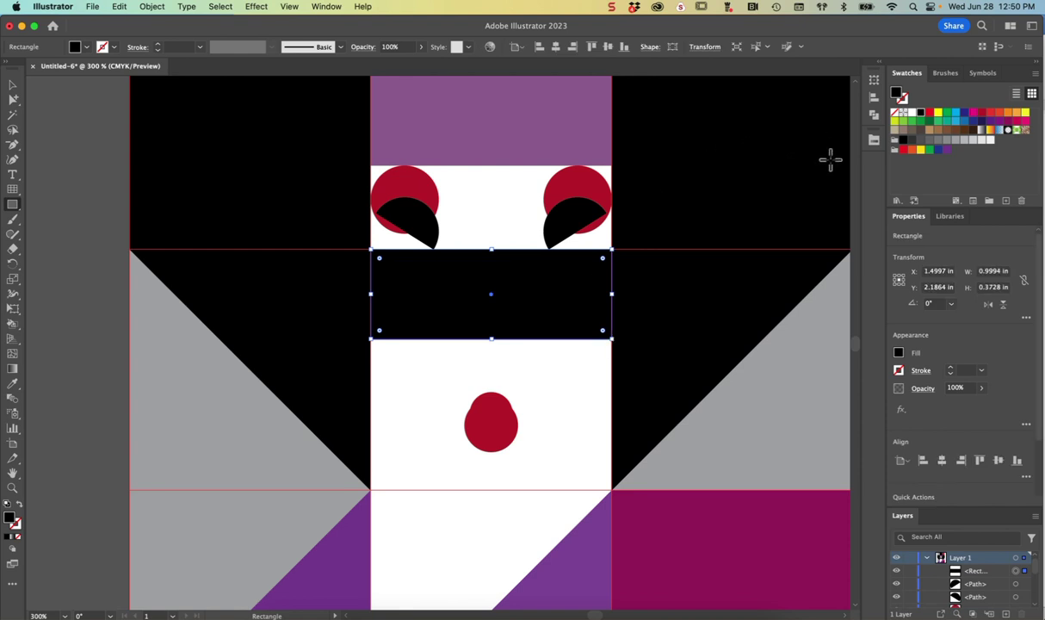
# Apply a linear gradient to the new rectangle and set its dark end stop to pink with C 0, M 65, Y 0, K 0
pyautogui.click(13, 370)
pyautogui.doubleClick(13, 372)
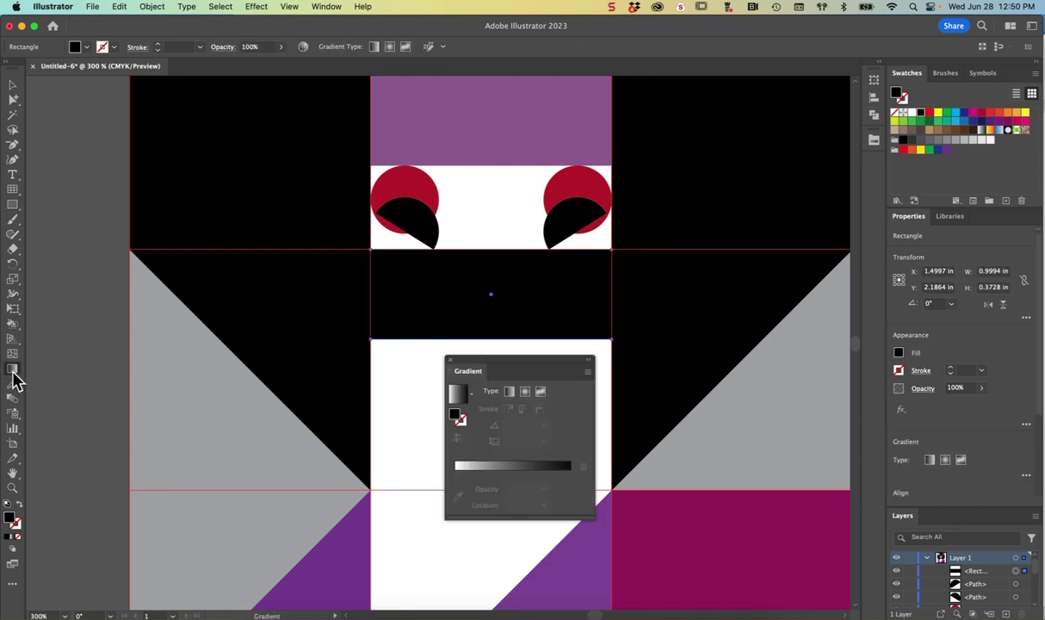
pyautogui.moveTo(560, 368); pyautogui.dragTo(785, 193)
pyautogui.click(796, 295)
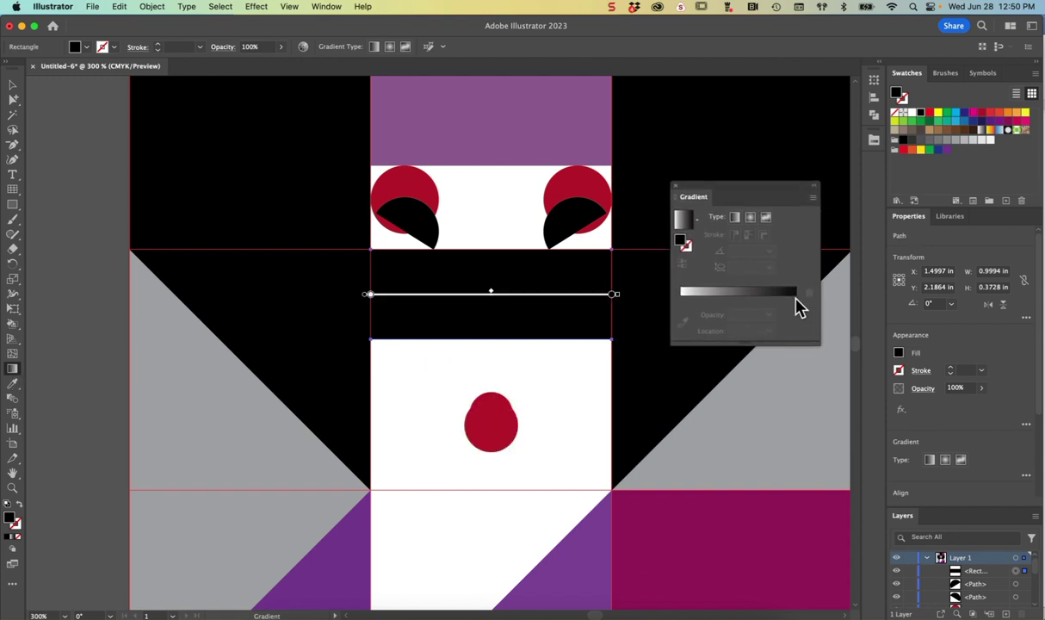
pyautogui.doubleClick(795, 300)
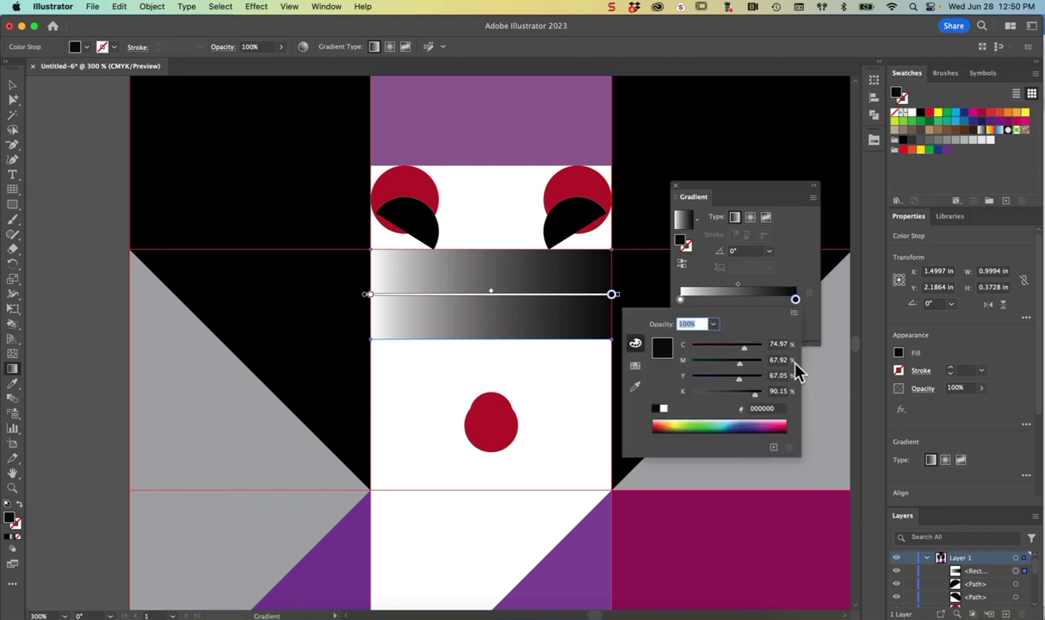
pyautogui.click(764, 423)
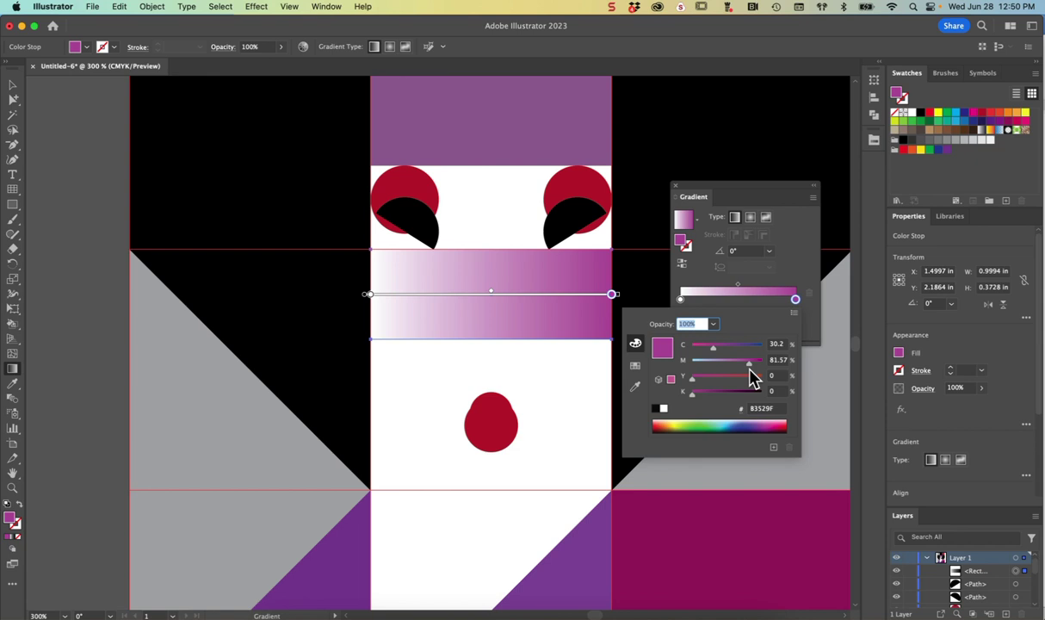
pyautogui.moveTo(750, 365); pyautogui.dragTo(694, 358)
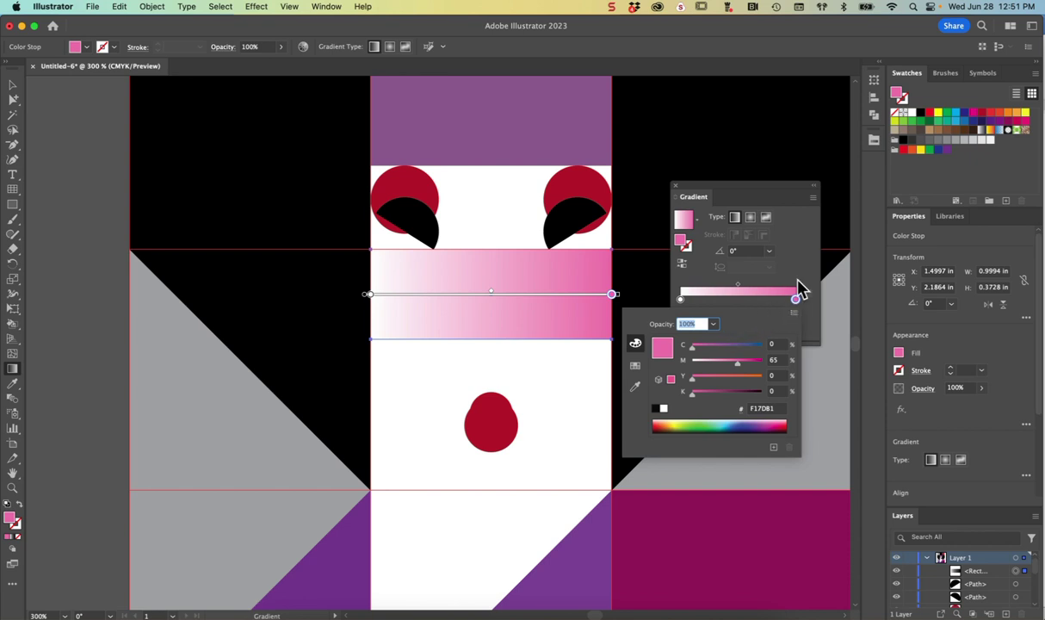
pyautogui.click(802, 279)
# Set the gradient's white stop to 0% opacity and the gradient angle to -90°
pyautogui.click(680, 300)
pyautogui.doubleClick(680, 300)
pyautogui.press('Escape')
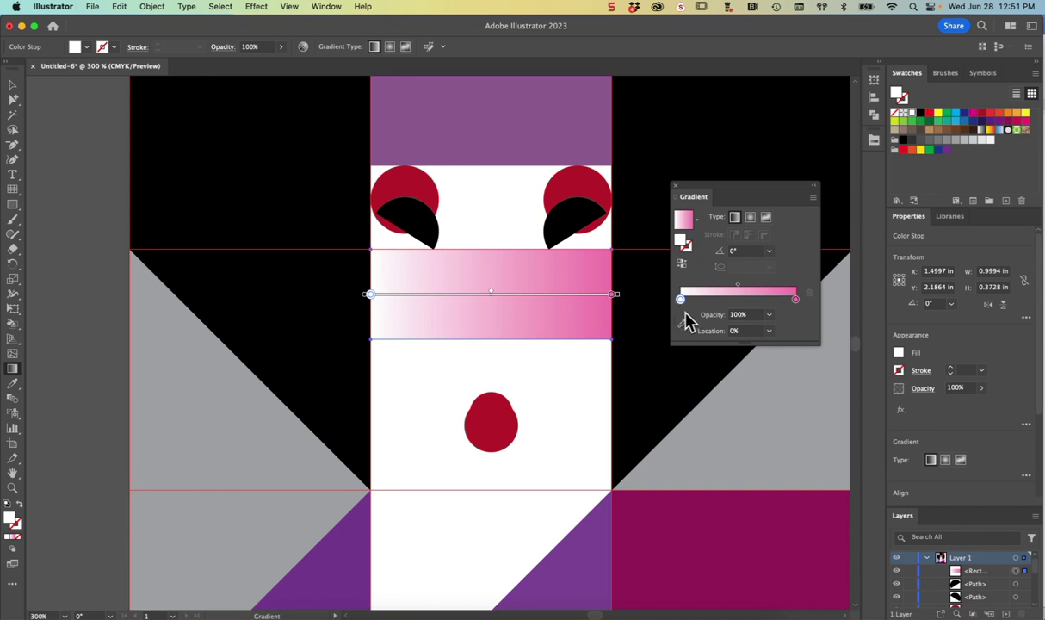
pyautogui.click(770, 314)
pyautogui.click(780, 328)
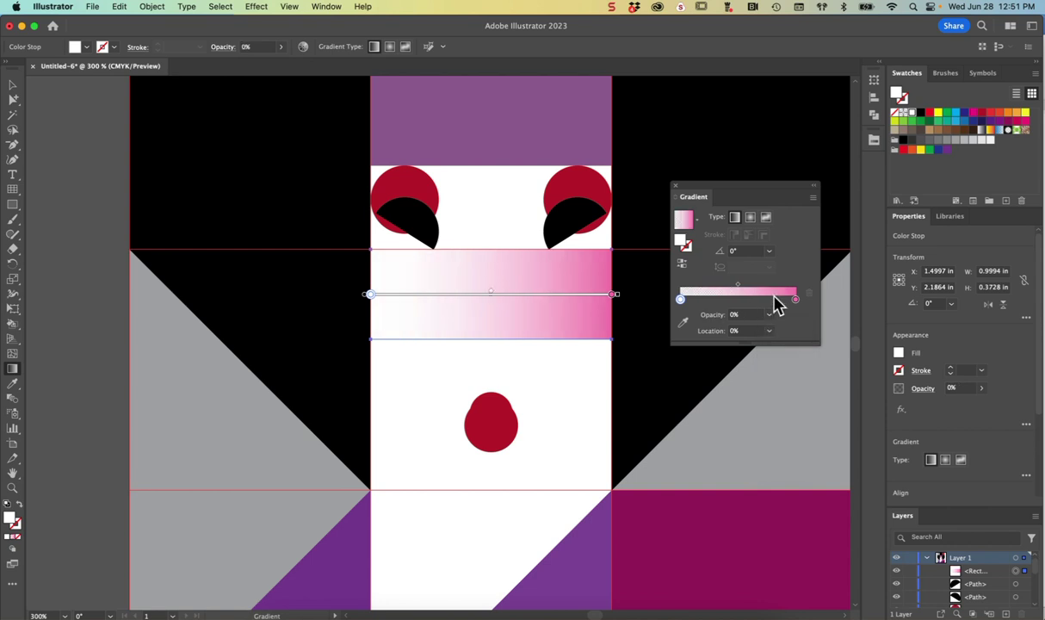
pyautogui.click(768, 254)
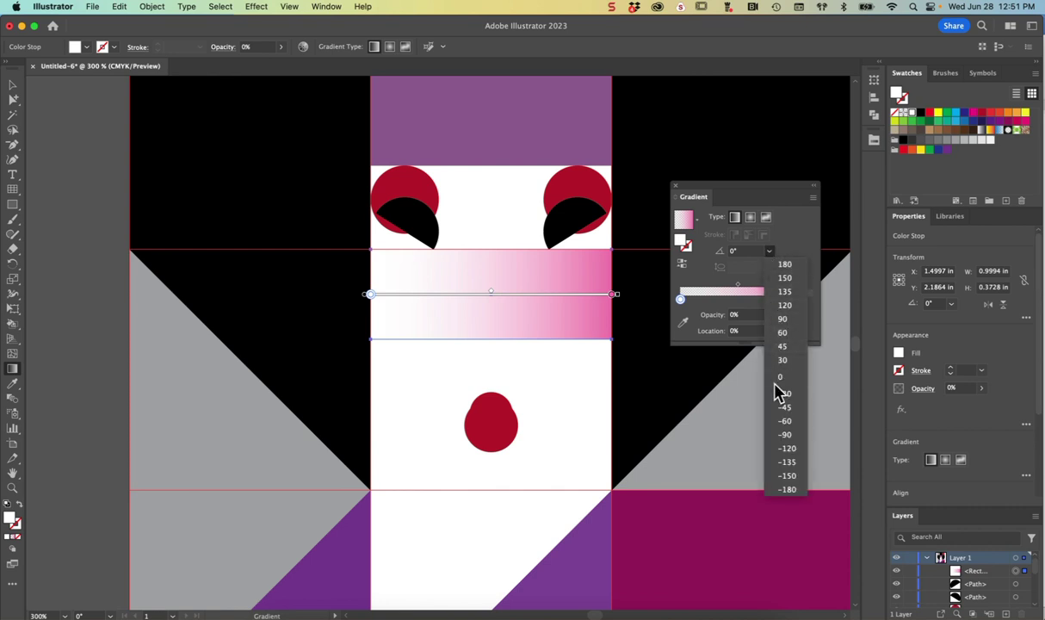
pyautogui.click(783, 435)
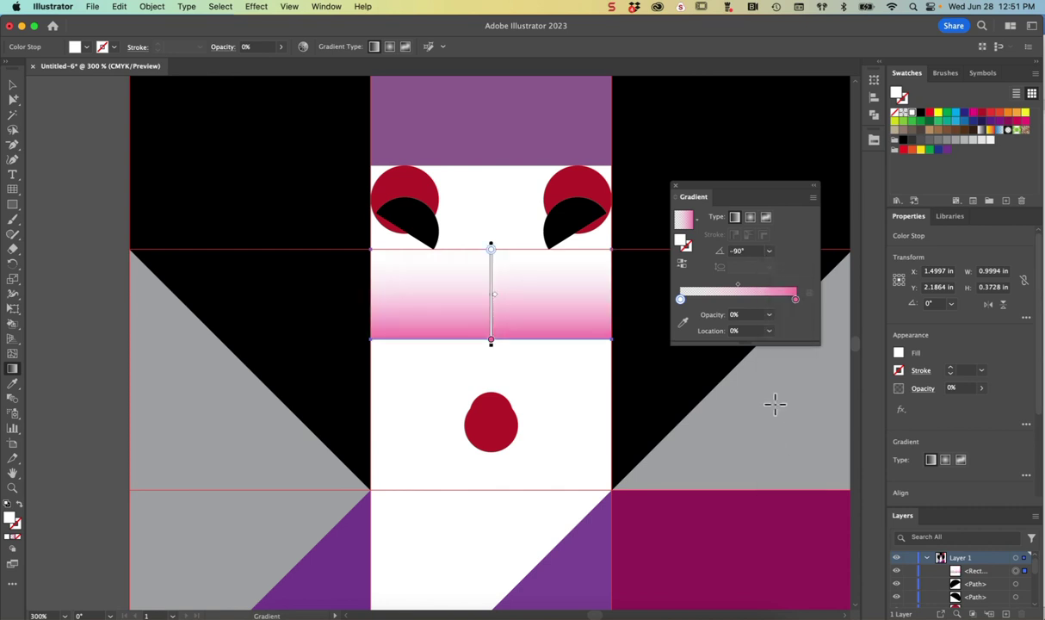
# Set the pink band's gradient angle to 90° and finish editing the gradient
pyautogui.click(769, 251)
pyautogui.click(774, 326)
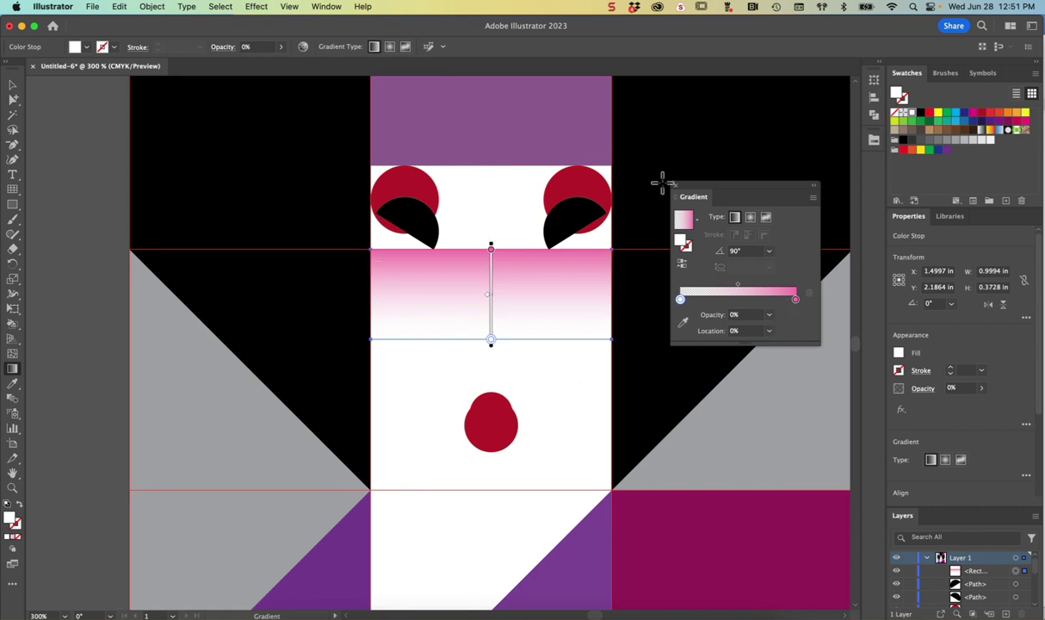
pyautogui.click(676, 185)
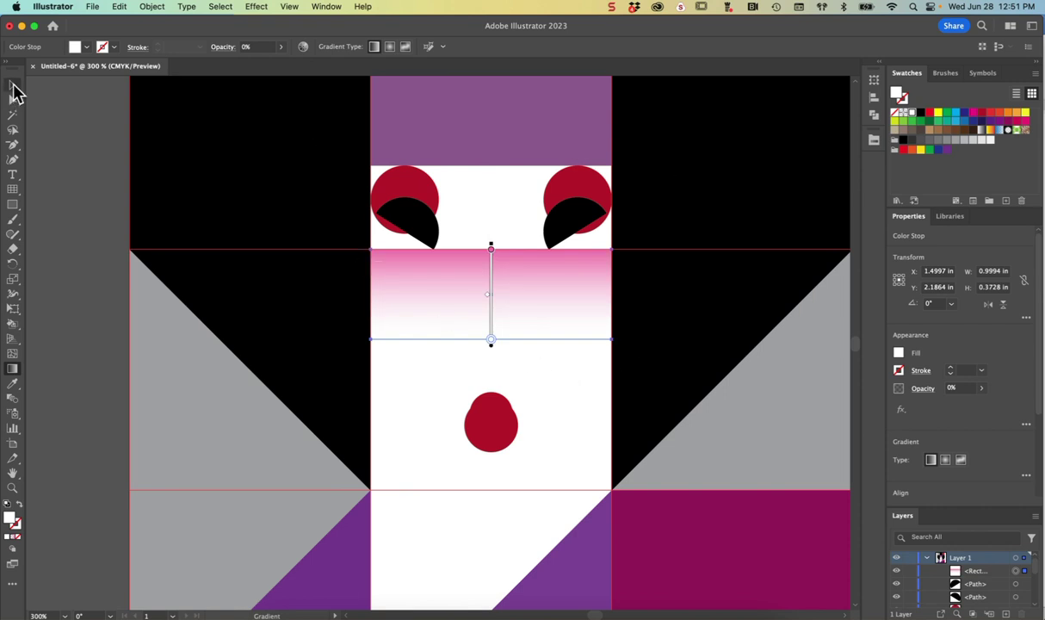
pyautogui.click(13, 85)
# Fit the whole artboard in view, deselect the pink gradient band and hide the guides
pyautogui.press('super+0')
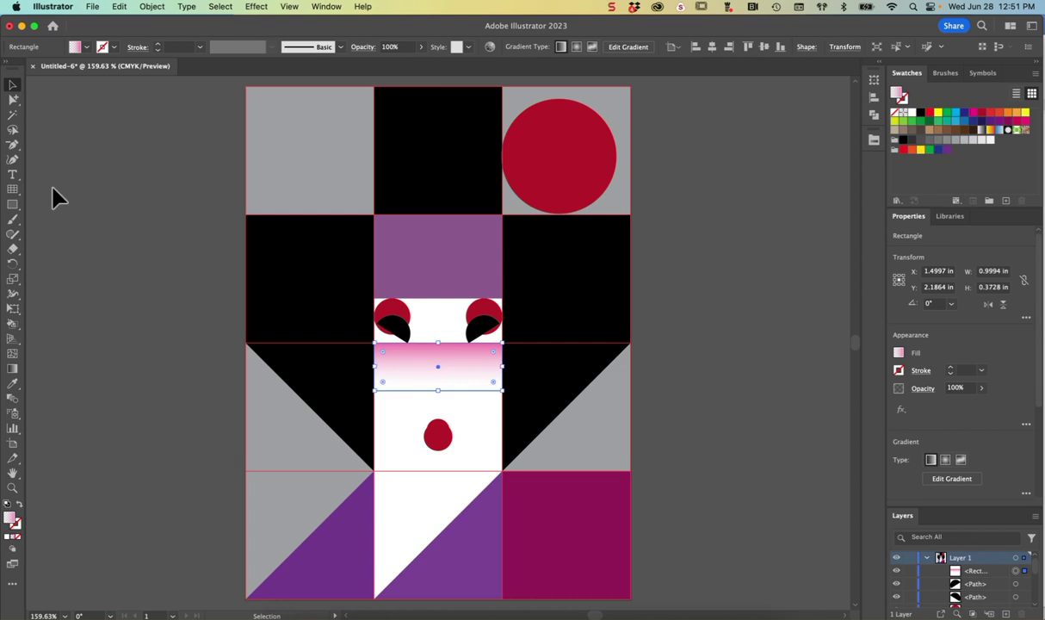
pyautogui.click(150, 142)
pyautogui.click(289, 7)
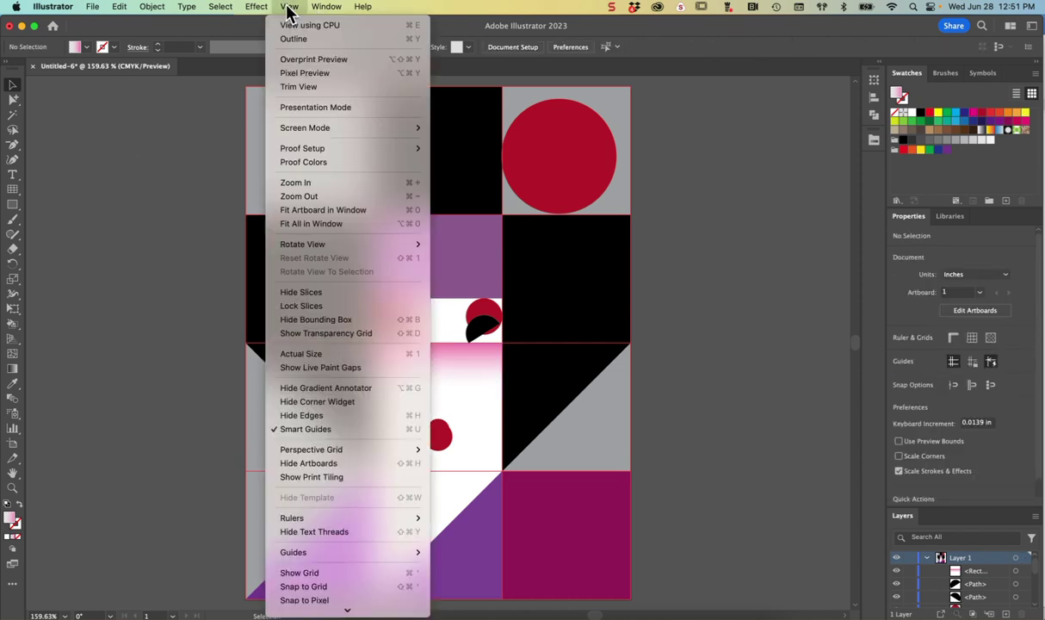
pyautogui.moveTo(320, 552)
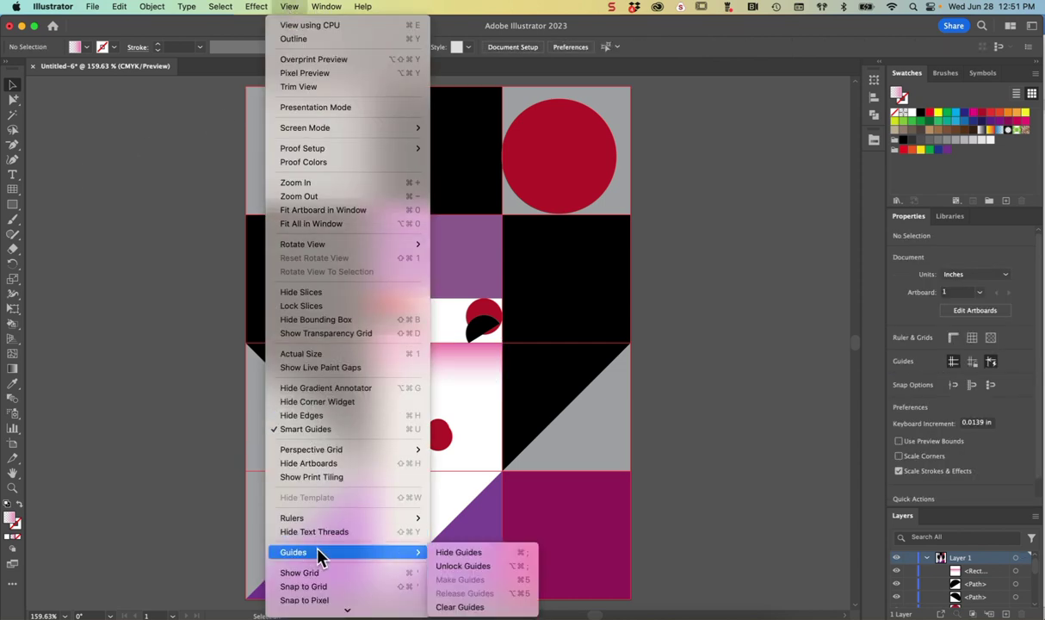
pyautogui.click(465, 552)
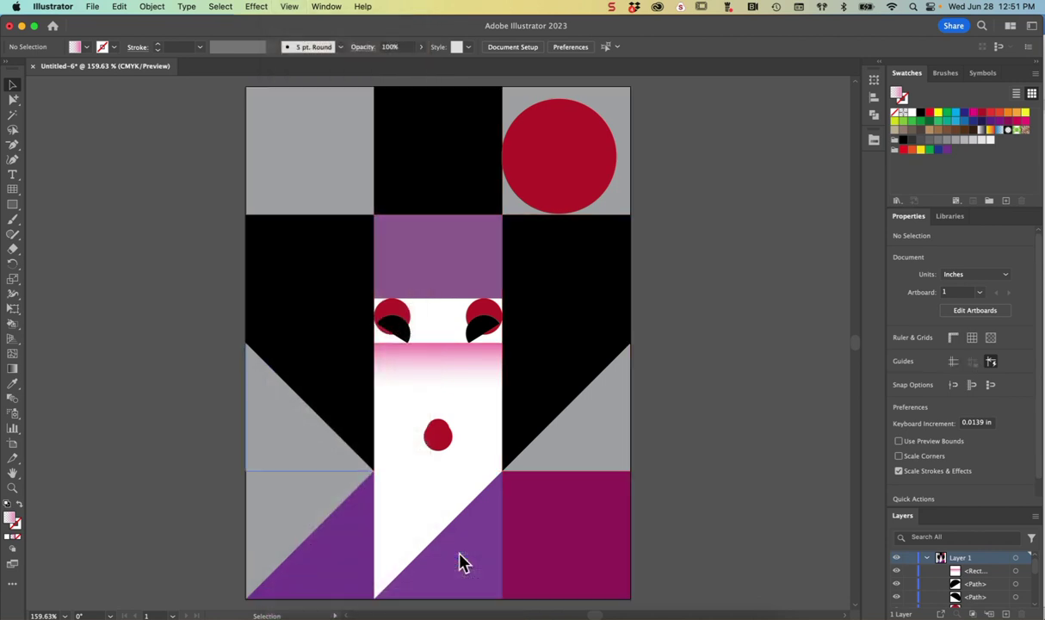